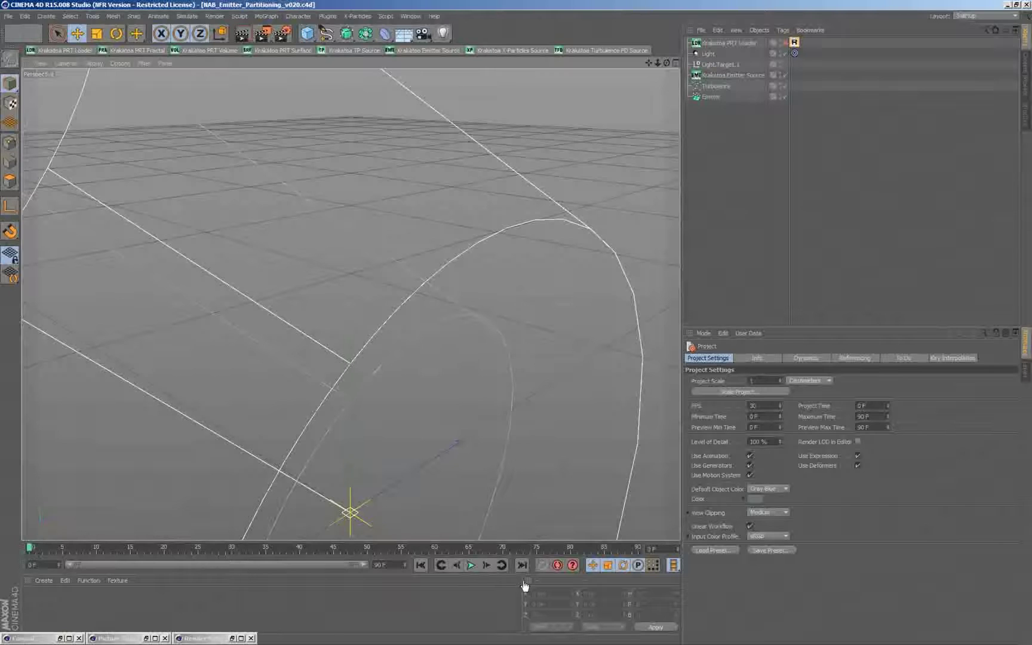
Preview the emitter particle animation by scrubbing it and replaying it from the first frame, stopping at about frame 63
{"action": "left_click", "coordinate": [469, 566]}
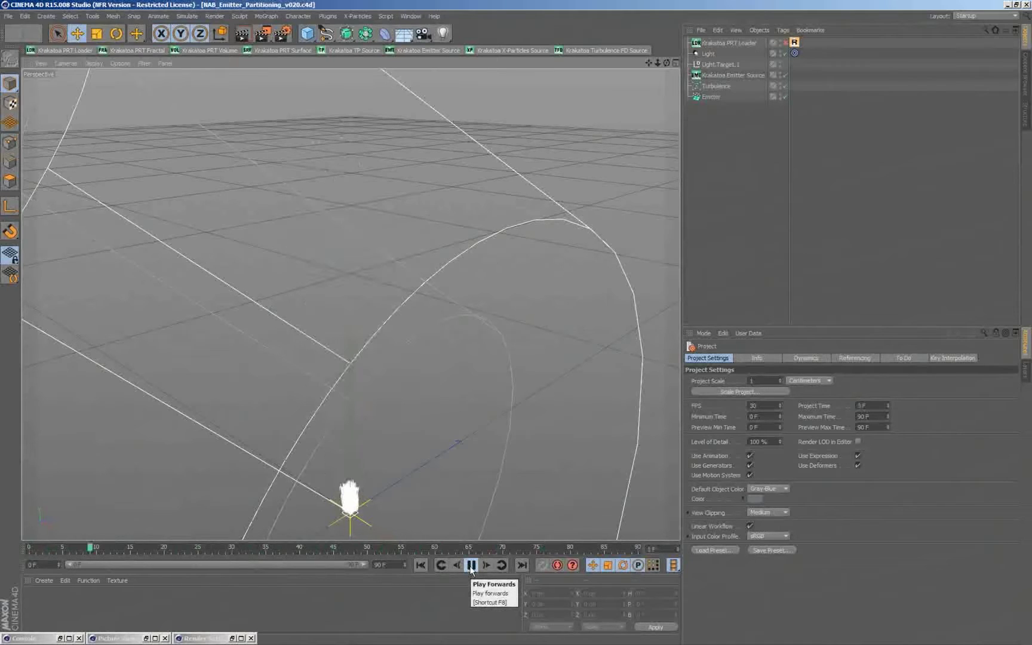
{"action": "left_click", "coordinate": [470, 568]}
{"action": "mouse_move", "coordinate": [130, 550]}
{"action": "left_mouse_down"}
{"action": "mouse_move", "coordinate": [571, 551]}
{"action": "mouse_move", "coordinate": [148, 561]}
{"action": "mouse_move", "coordinate": [395, 571]}
{"action": "mouse_move", "coordinate": [99, 581]}
{"action": "mouse_move", "coordinate": [655, 561]}
{"action": "mouse_move", "coordinate": [2, 554]}
{"action": "mouse_move", "coordinate": [250, 548]}
{"action": "left_mouse_up"}
{"action": "left_click", "coordinate": [421, 564]}
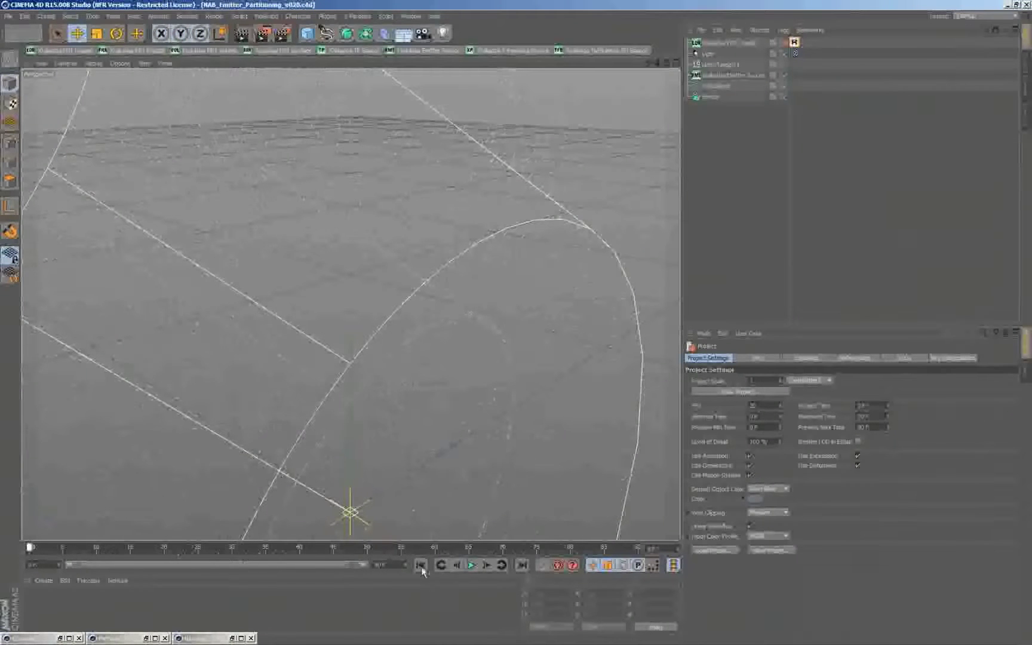
{"action": "left_click", "coordinate": [471, 565]}
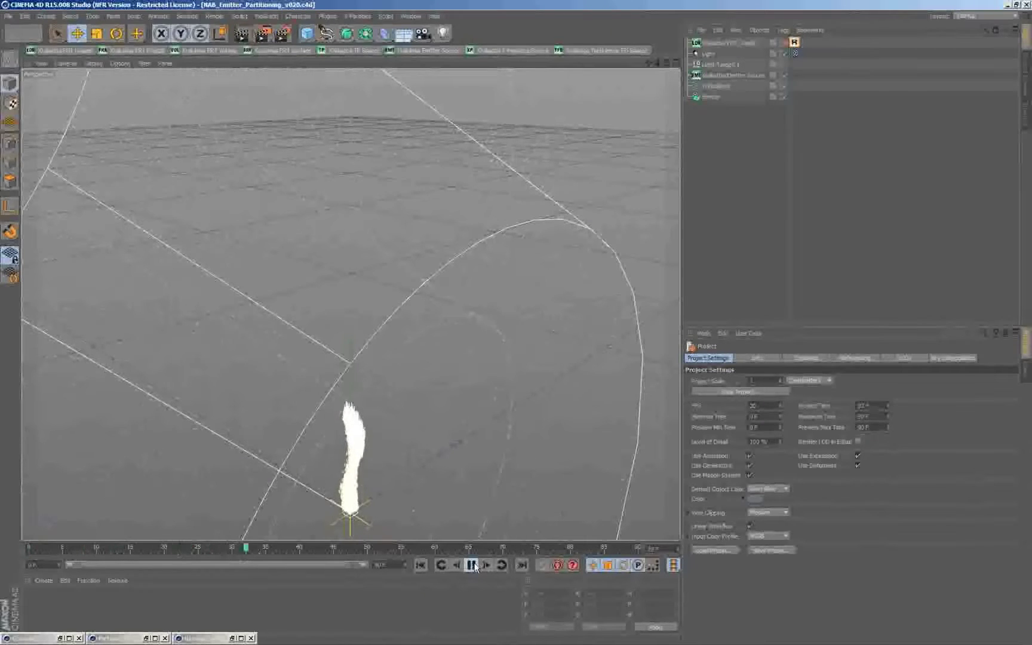
{"action": "left_click", "coordinate": [471, 565]}
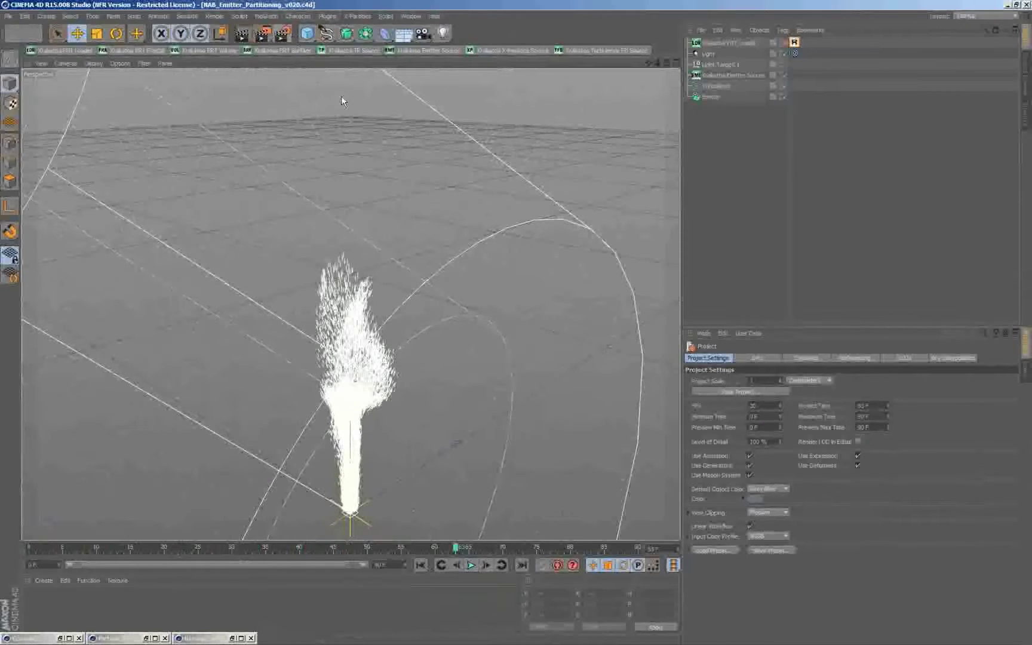
Bring up the Krakatoa render settings, render the active view and check the console log
{"action": "double_click", "coordinate": [202, 638]}
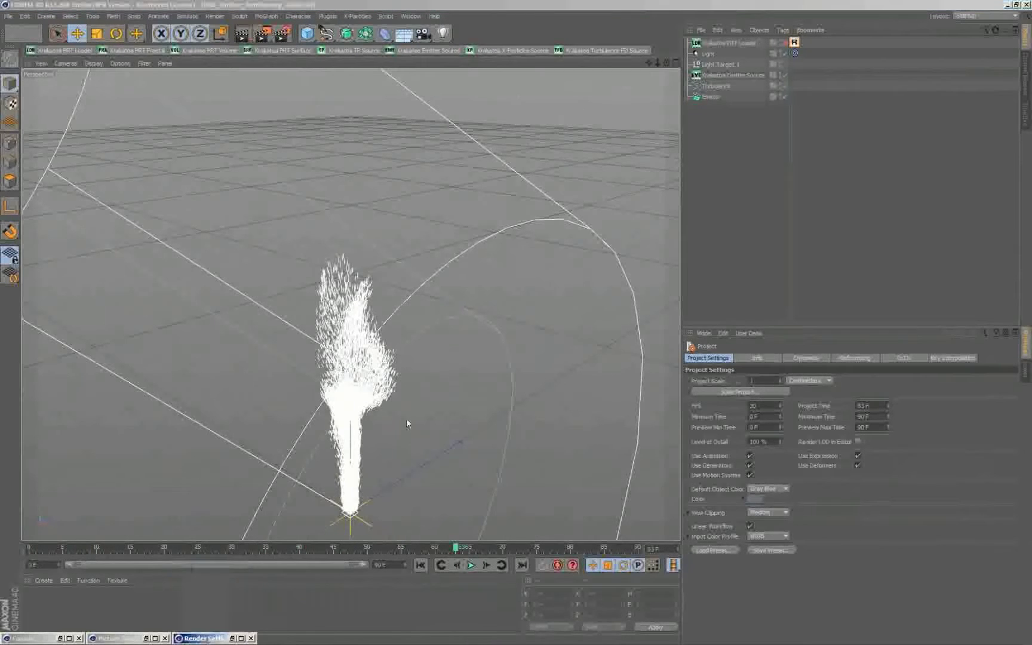
{"action": "left_click", "coordinate": [739, 420]}
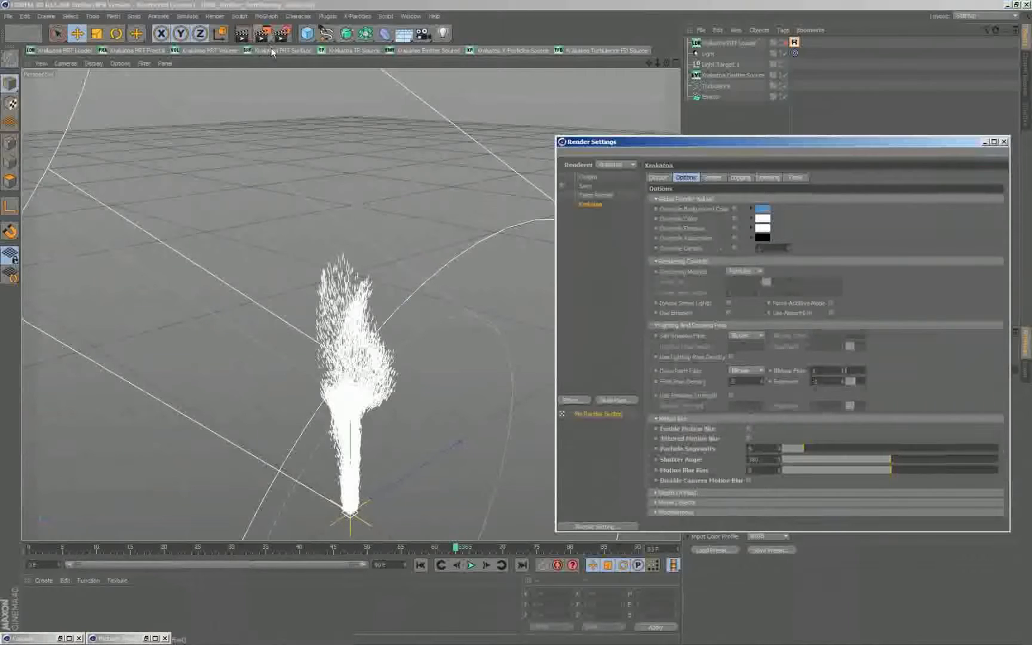
{"action": "left_click", "coordinate": [241, 34]}
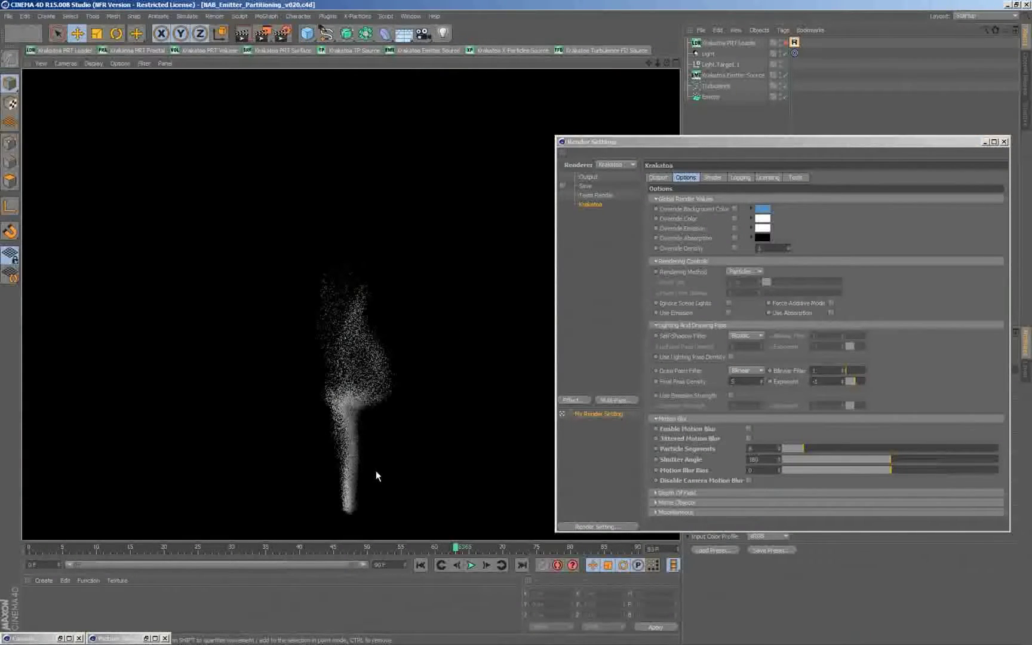
{"action": "left_click", "coordinate": [23, 638]}
{"action": "left_click", "coordinate": [23, 567]}
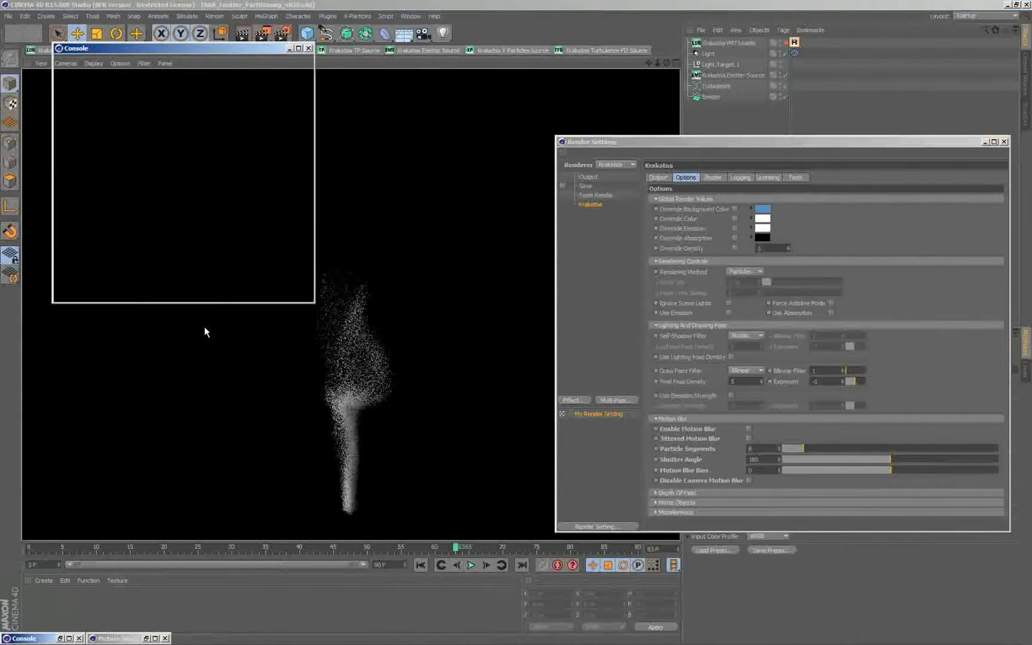
{"action": "left_click", "coordinate": [291, 49]}
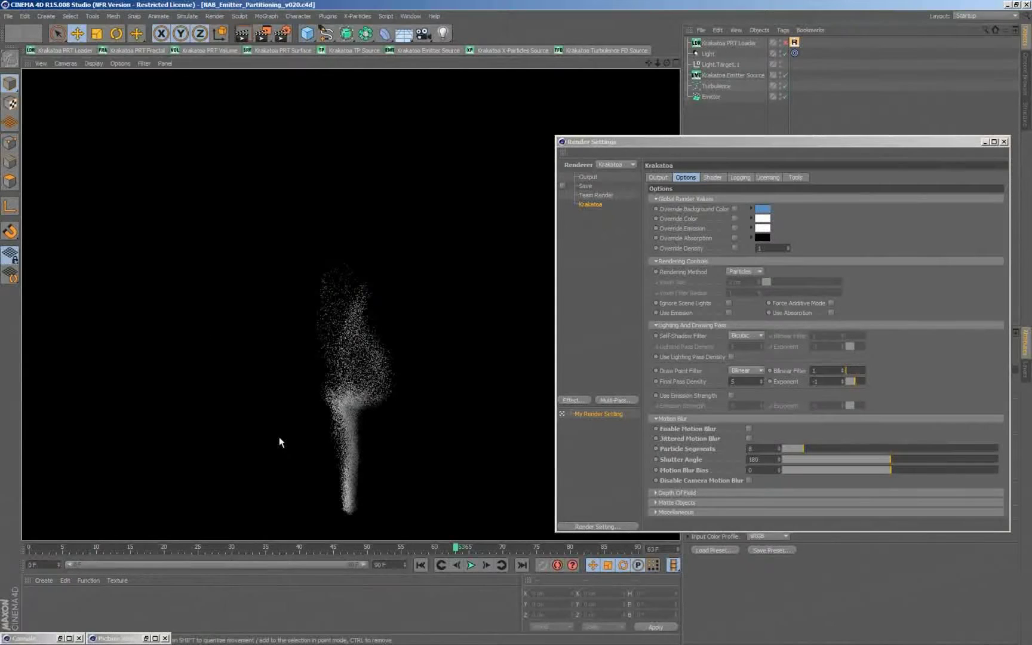
Enable Krakatoa motion blur with a shutter angle of 360 and render the active view to test it
{"action": "left_click", "coordinate": [749, 429]}
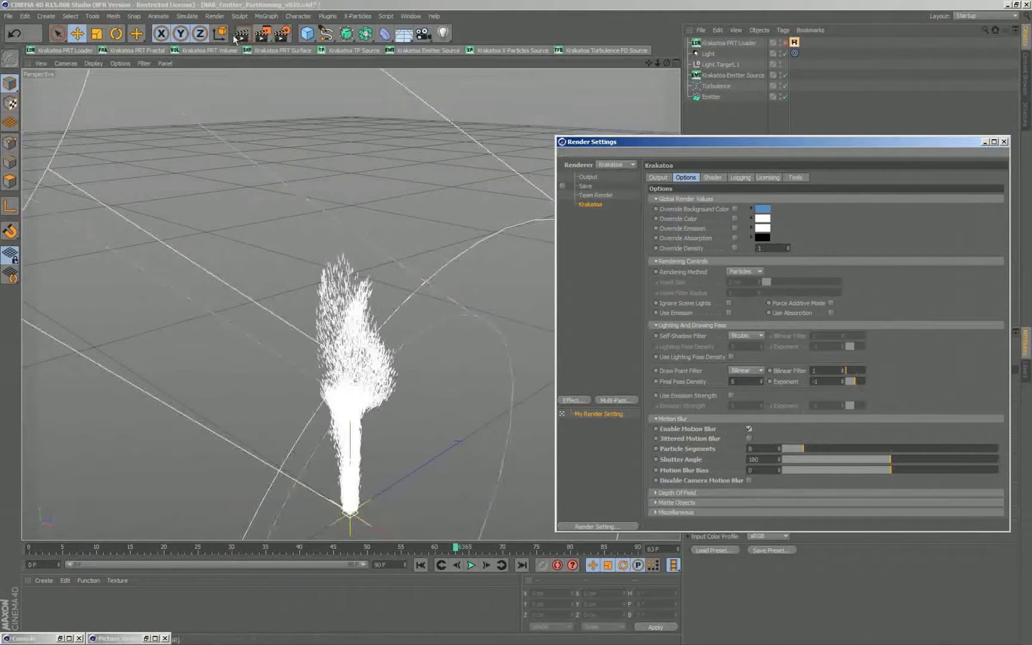
{"action": "left_click", "coordinate": [239, 36]}
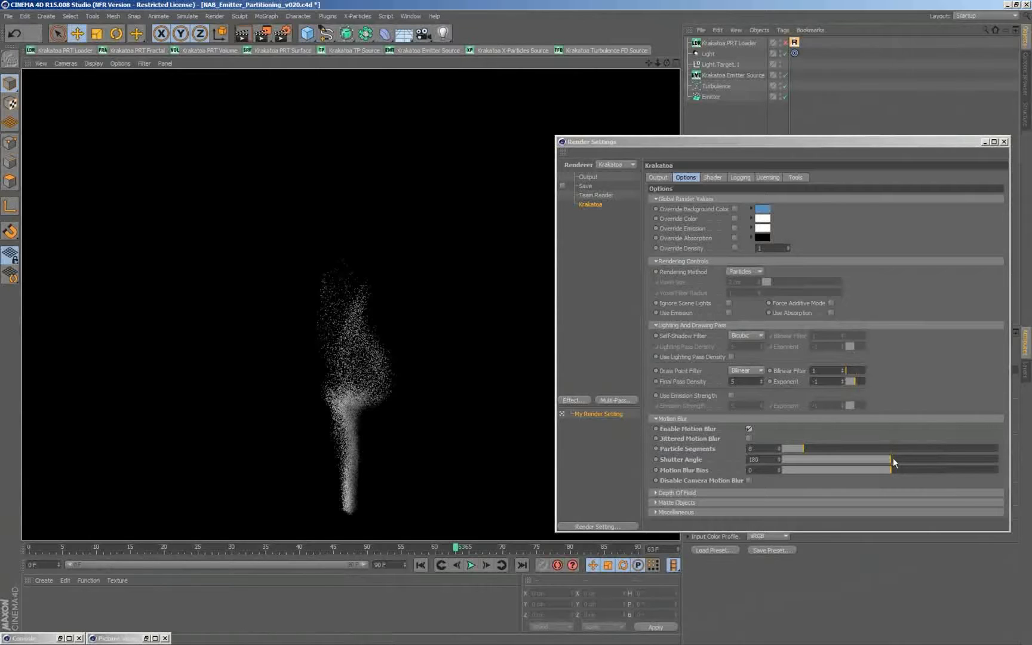
{"action": "left_click_drag", "start_coordinate": [845, 460], "coordinate": [1023, 468]}
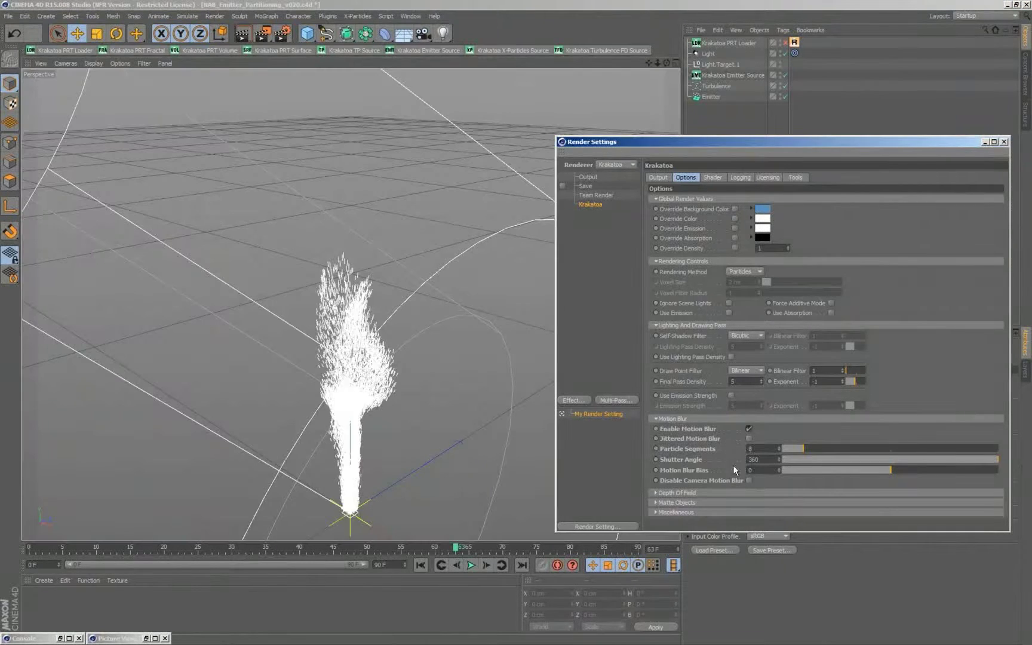
{"action": "double_click", "coordinate": [772, 461]}
{"action": "left_click", "coordinate": [242, 34]}
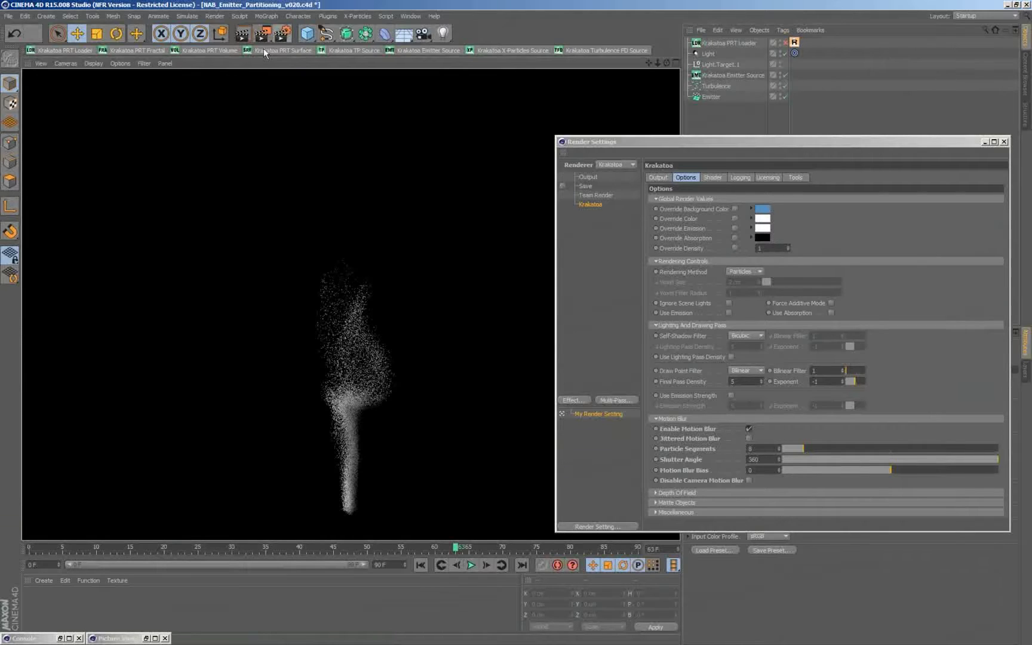
Render the current frame to the Picture Viewer, compare it with the particles at frame 49 and close the viewer
{"action": "left_click", "coordinate": [262, 33]}
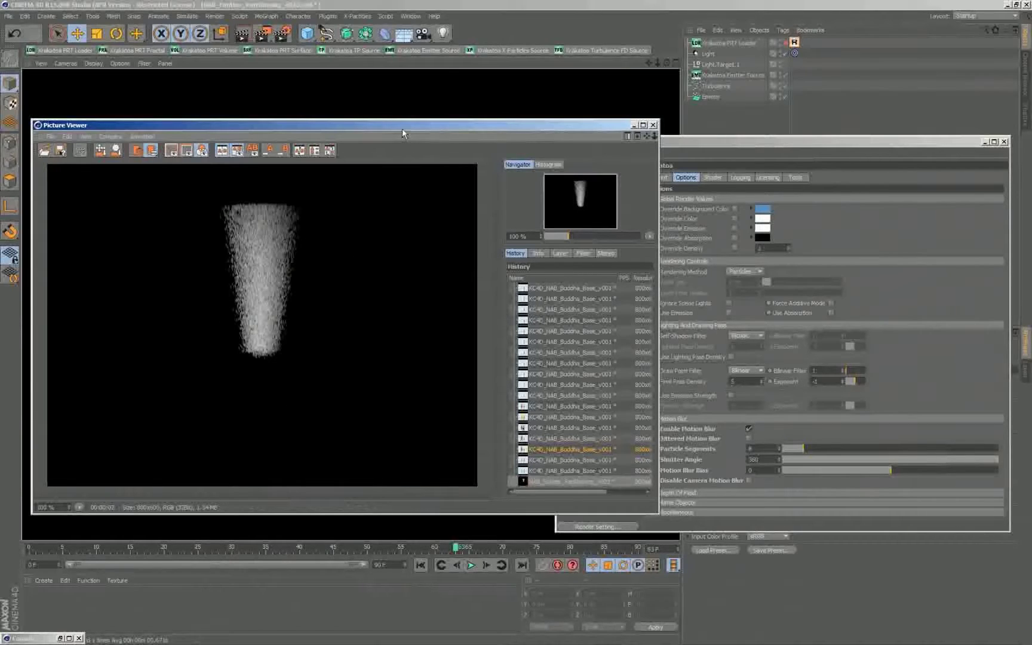
{"action": "left_click_drag", "start_coordinate": [403, 121], "coordinate": [443, 78]}
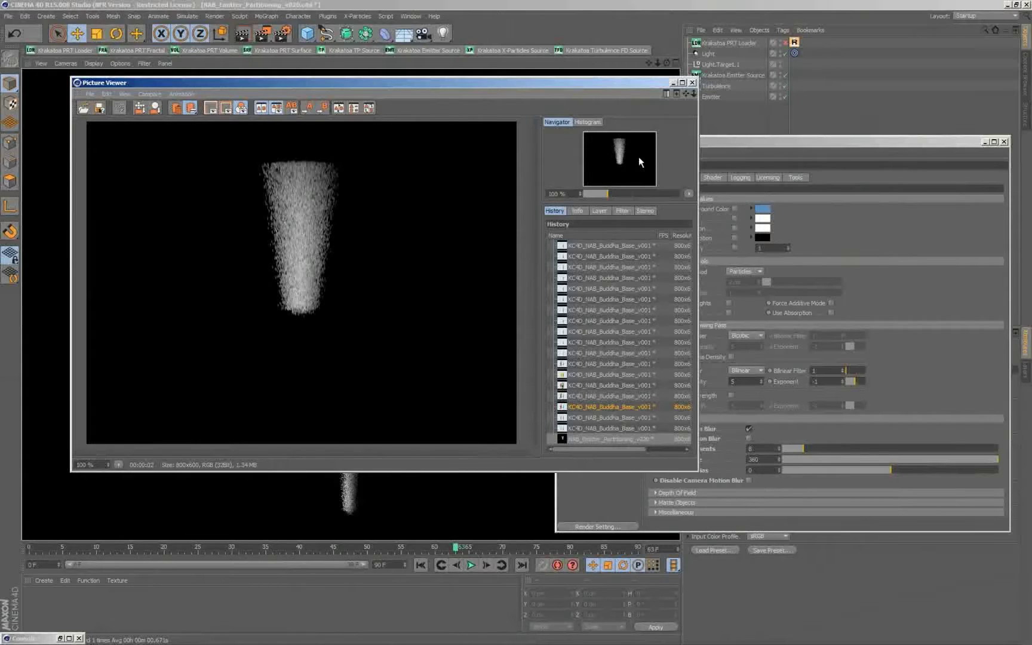
{"action": "left_click_drag", "start_coordinate": [456, 548], "coordinate": [415, 550]}
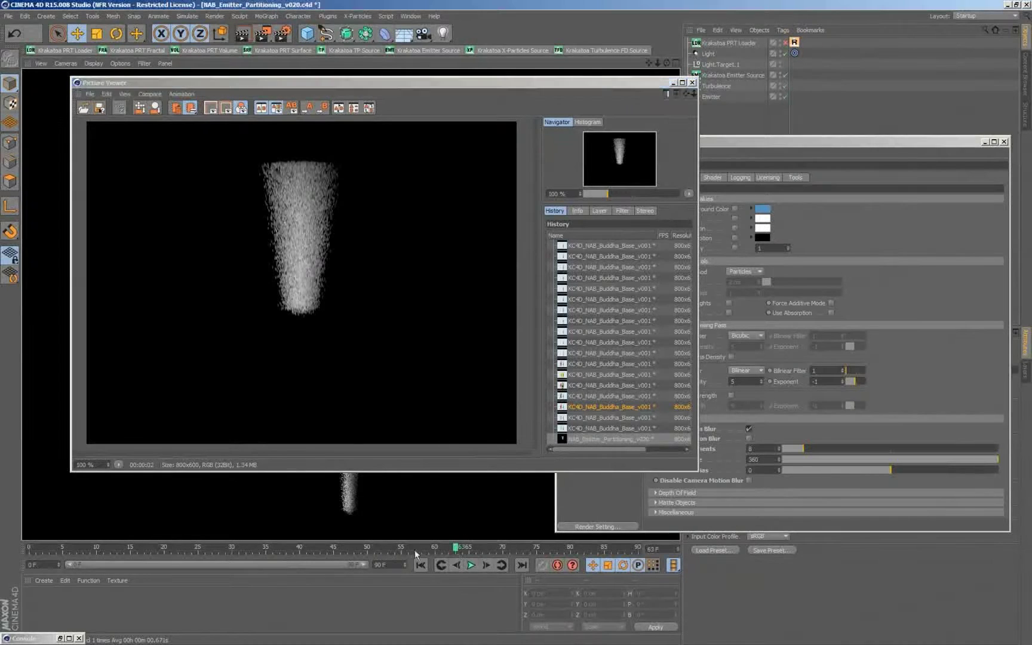
{"action": "left_click", "coordinate": [361, 549]}
{"action": "left_click", "coordinate": [691, 85]}
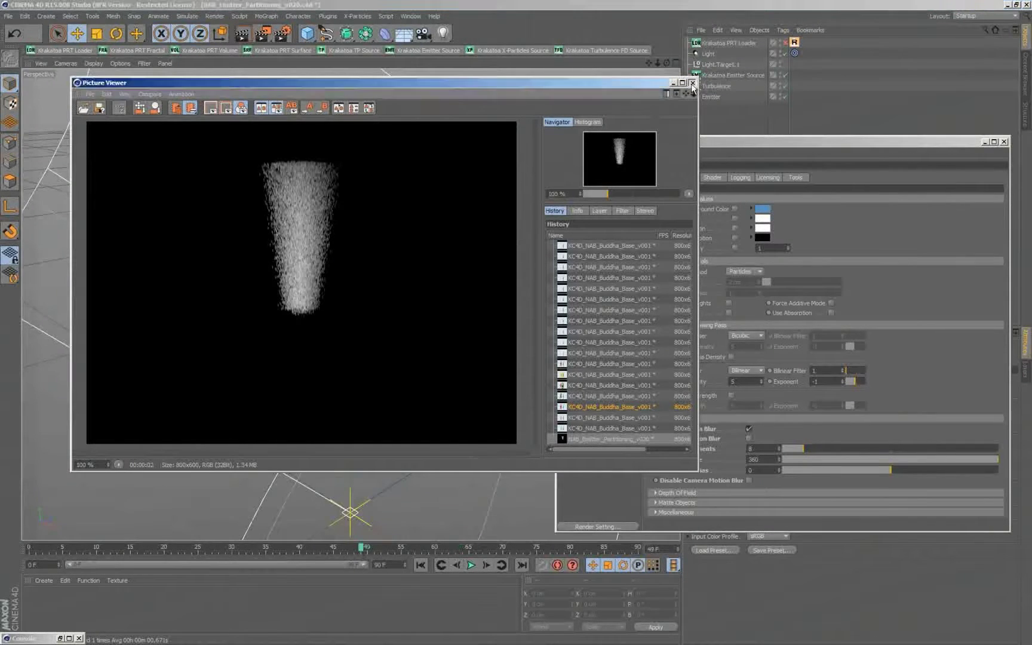
{"action": "left_click", "coordinate": [691, 83]}
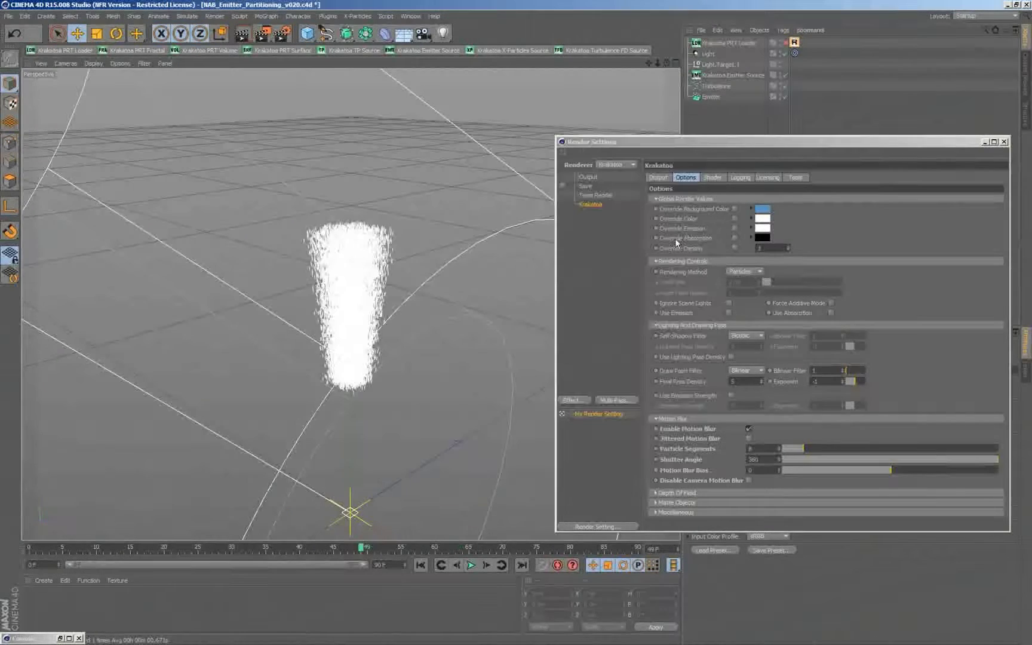
Set the Krakatoa output to Save Particles to File Sequence and show the particle saving options
{"action": "left_click", "coordinate": [658, 177]}
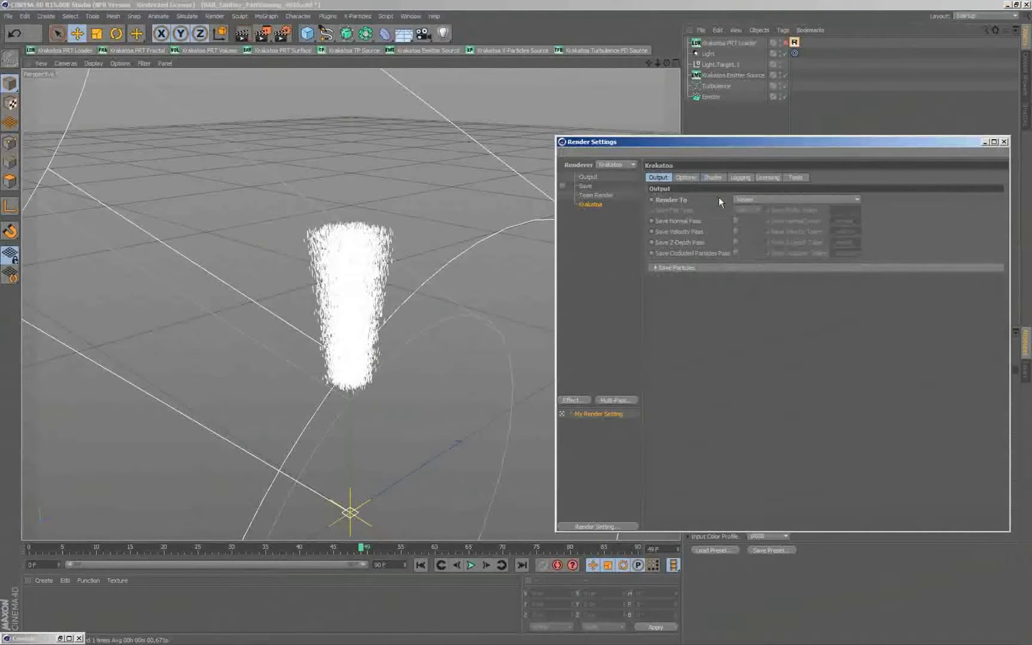
{"action": "left_click", "coordinate": [753, 199]}
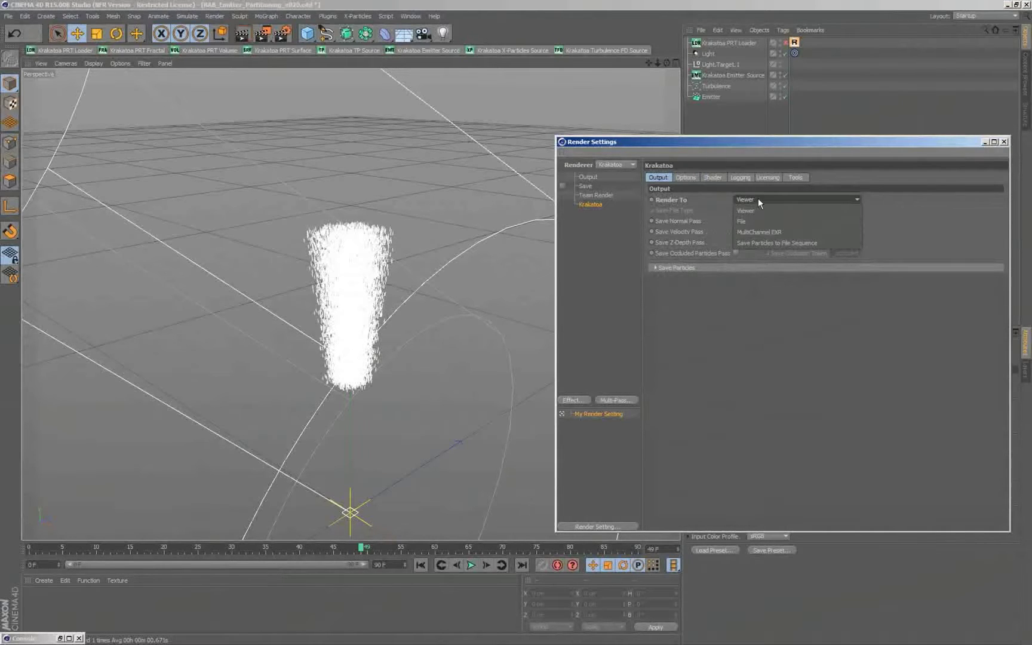
{"action": "left_click", "coordinate": [754, 242]}
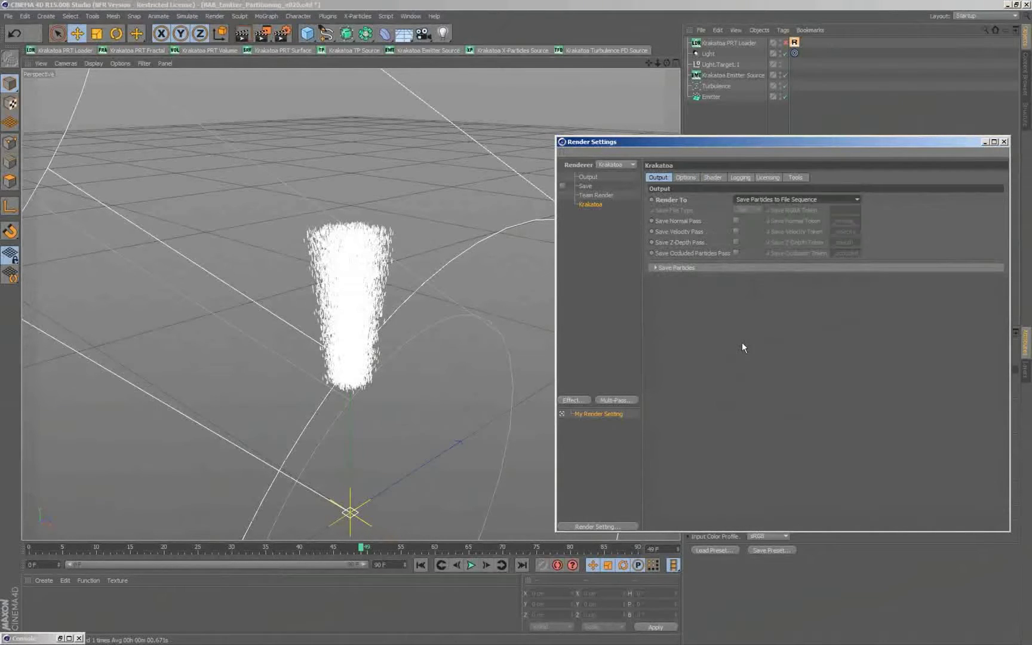
{"action": "left_click", "coordinate": [679, 269]}
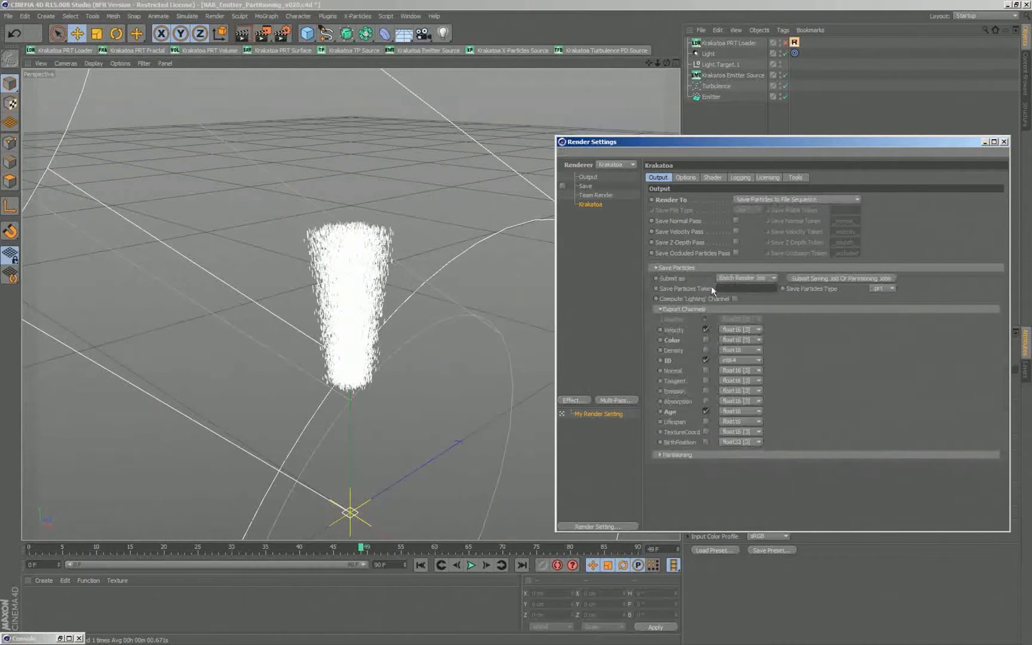
Review the save path by briefly enabling image saving, and check the frame range in the output settings
{"action": "left_click", "coordinate": [584, 185]}
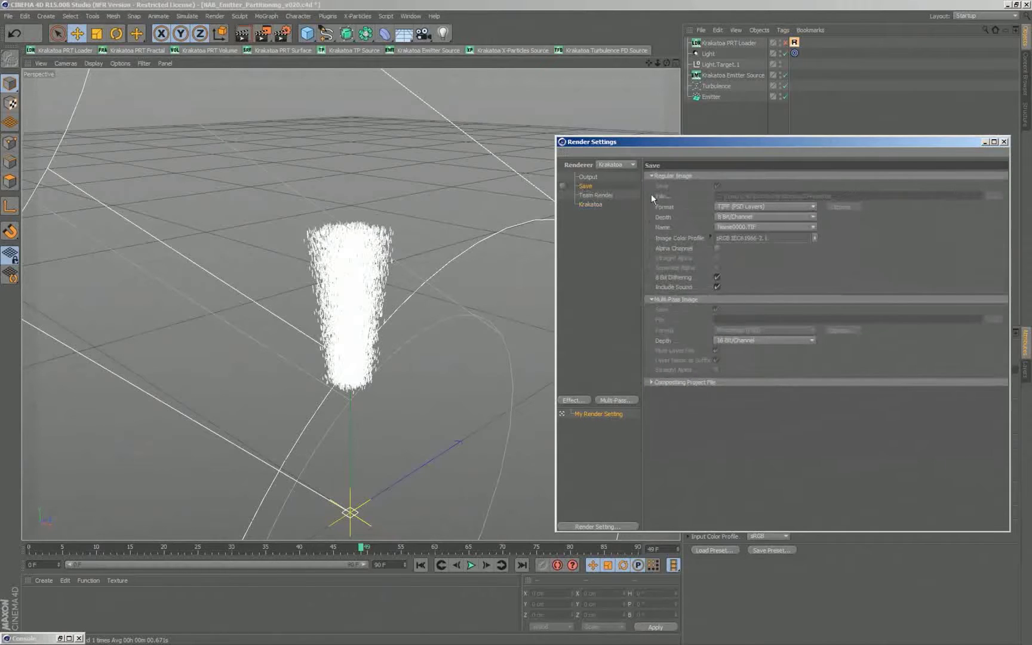
{"action": "left_click", "coordinate": [563, 186]}
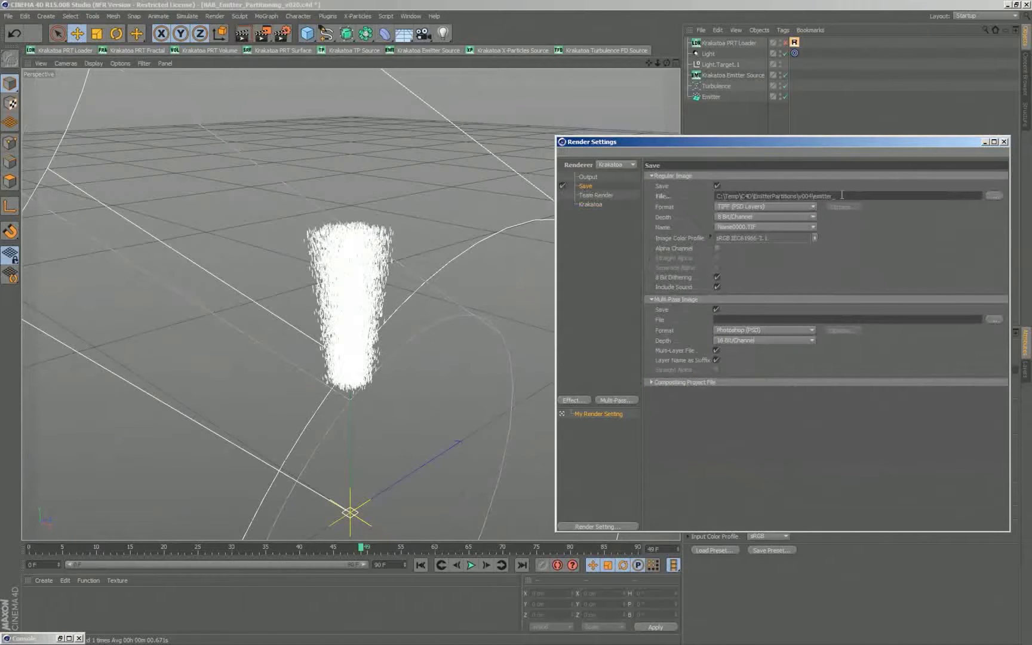
{"action": "left_click", "coordinate": [562, 187]}
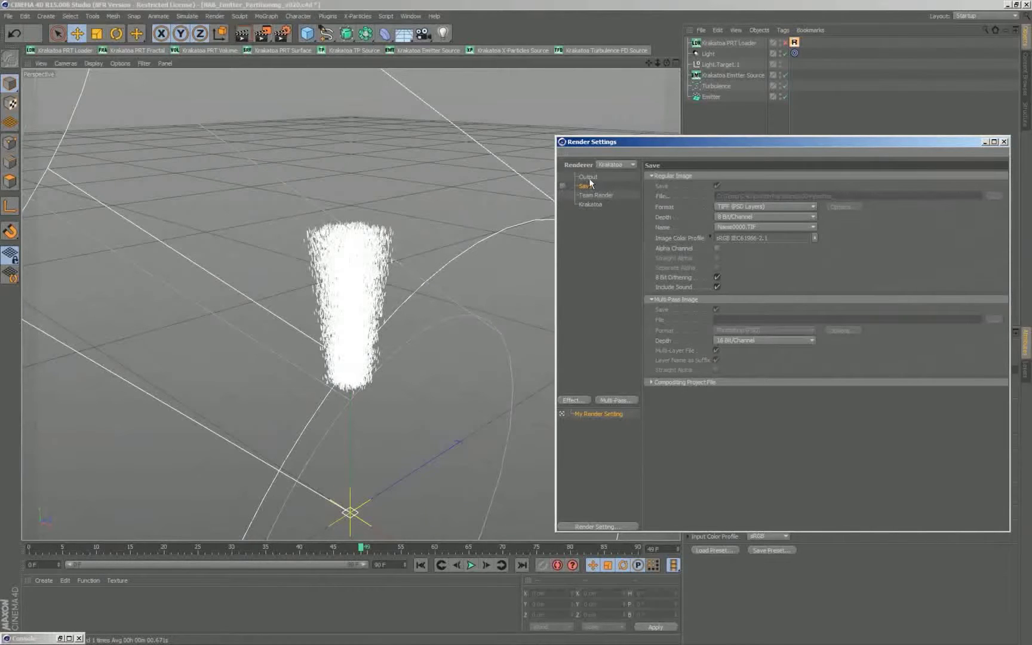
{"action": "left_click", "coordinate": [588, 179]}
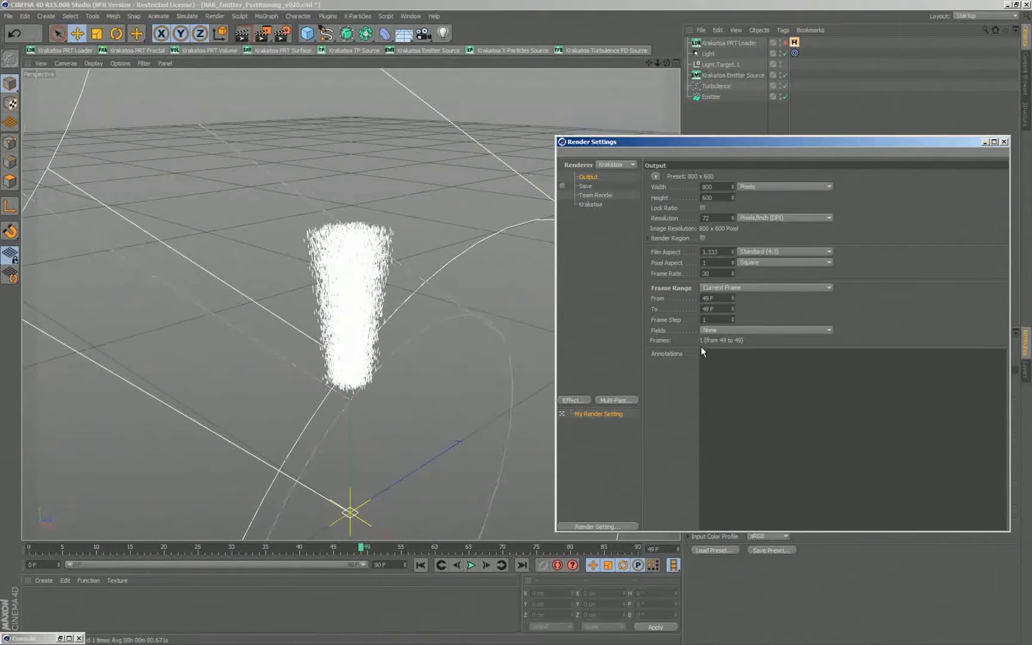
Set the Krakatoa Render To option to Viewer
{"action": "left_click", "coordinate": [593, 204]}
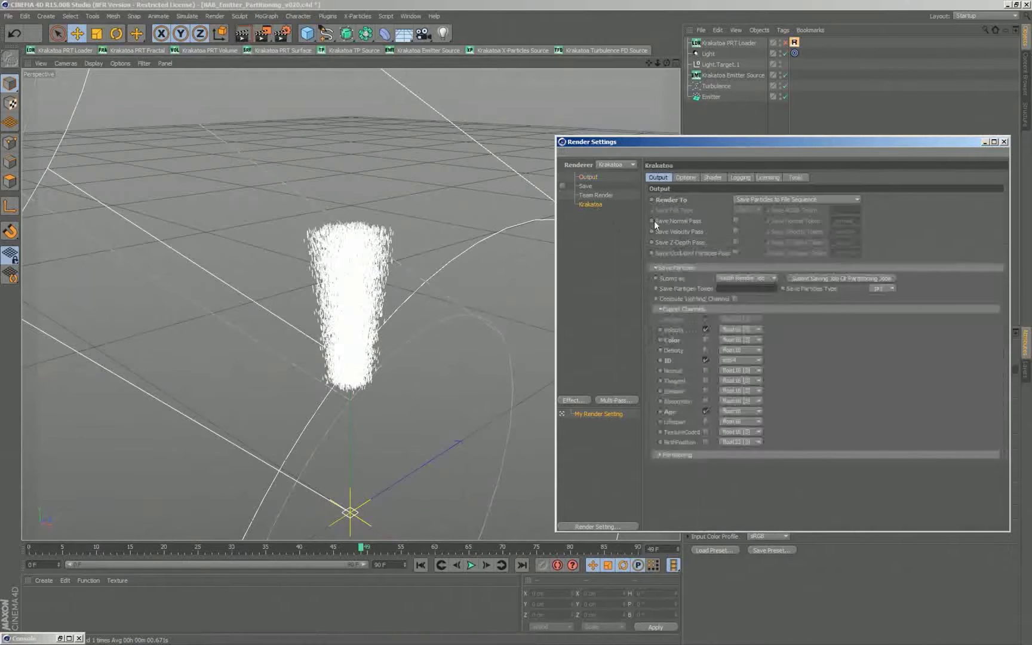
{"action": "left_click", "coordinate": [743, 200]}
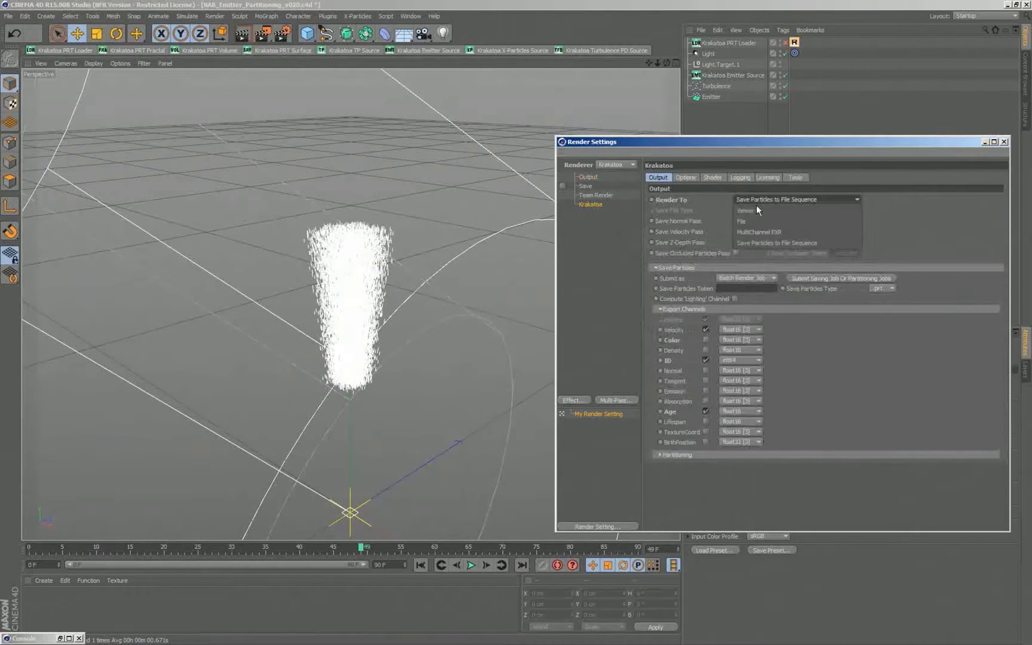
{"action": "left_click", "coordinate": [755, 208]}
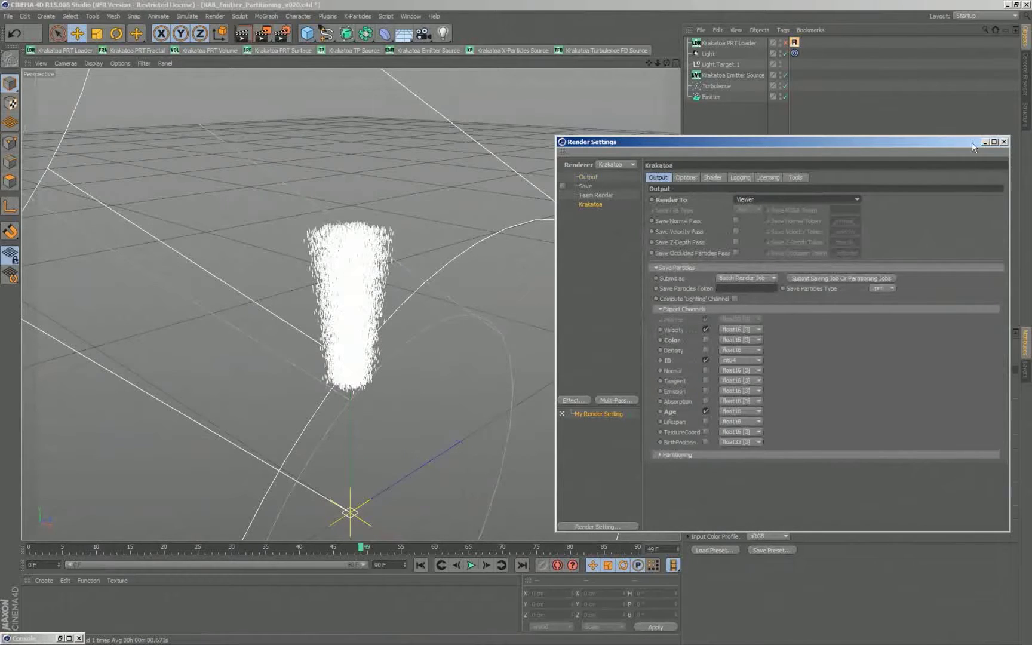
Disable the Krakatoa Emitter Source and the Emitter, and enable the Krakatoa PRT Loader
{"action": "left_click", "coordinate": [797, 99]}
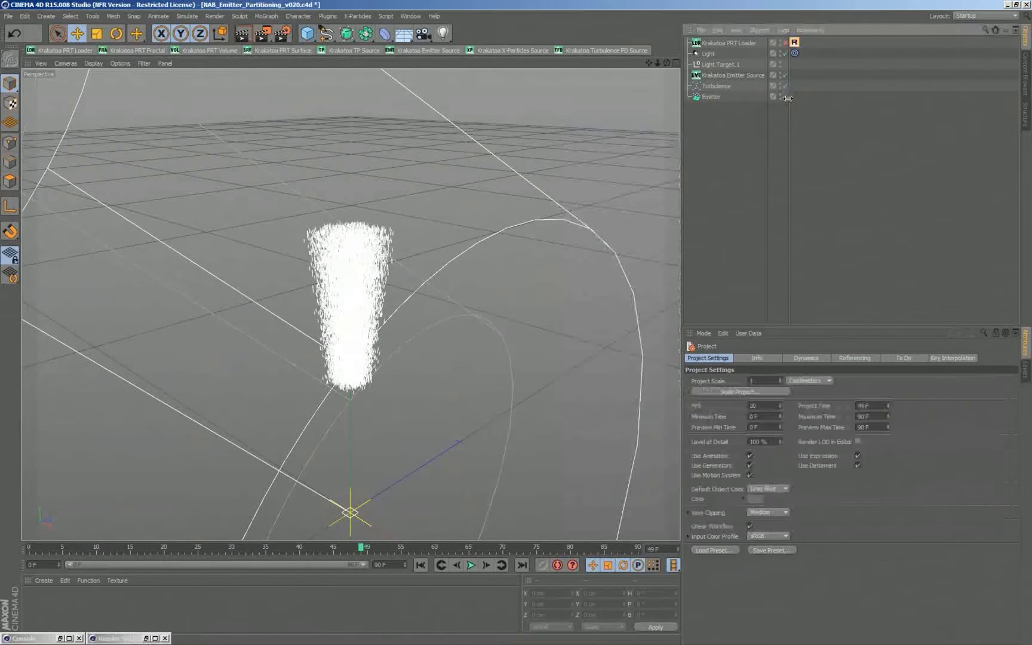
{"action": "left_click", "coordinate": [785, 76]}
{"action": "left_click", "coordinate": [785, 96]}
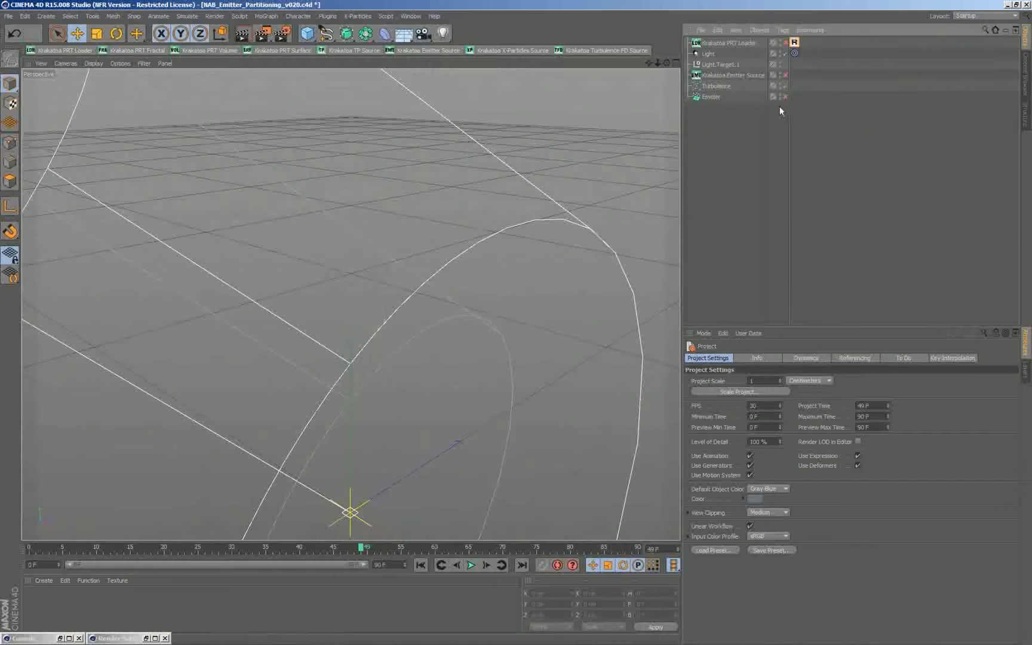
{"action": "left_click", "coordinate": [785, 43]}
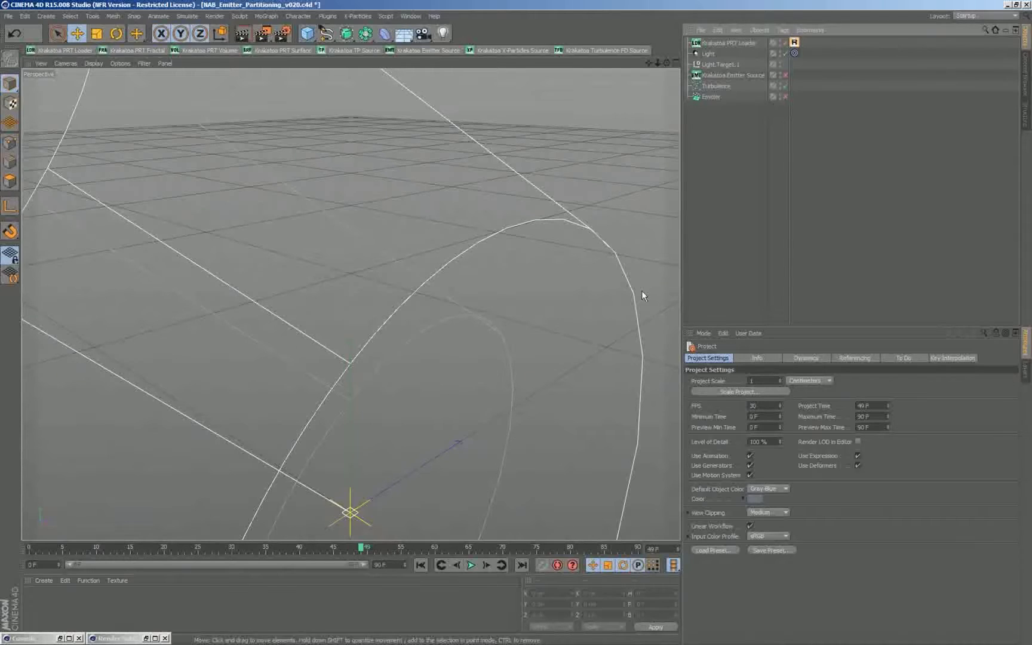
Scrub through the loaded particle sequence, go to frame 72 and render the active view
{"action": "left_click_drag", "start_coordinate": [28, 547], "coordinate": [612, 575]}
{"action": "left_click", "coordinate": [516, 547]}
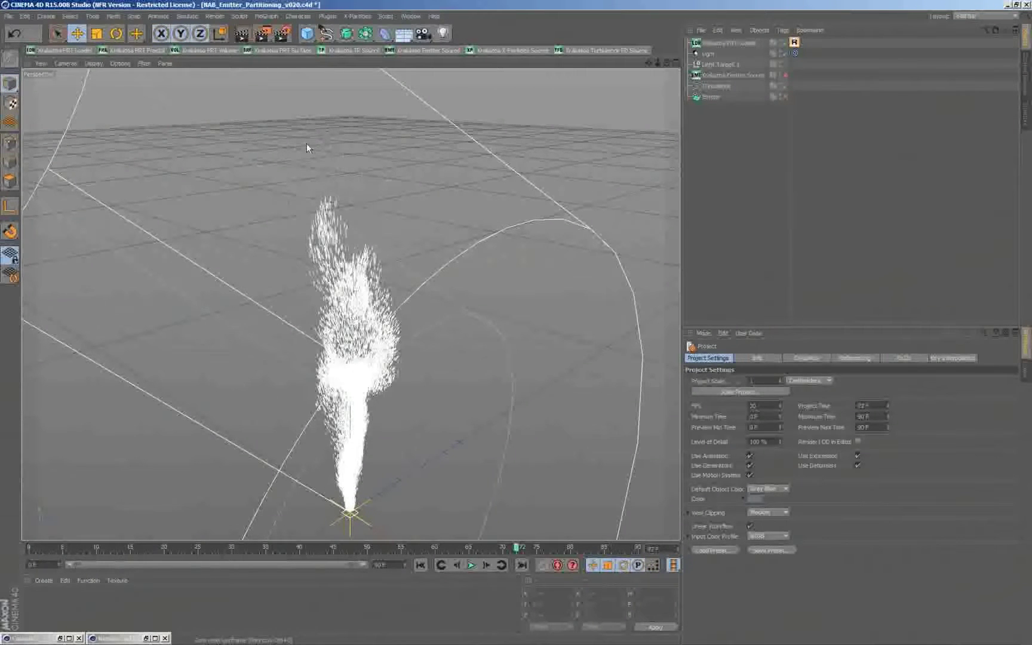
{"action": "left_click", "coordinate": [242, 36]}
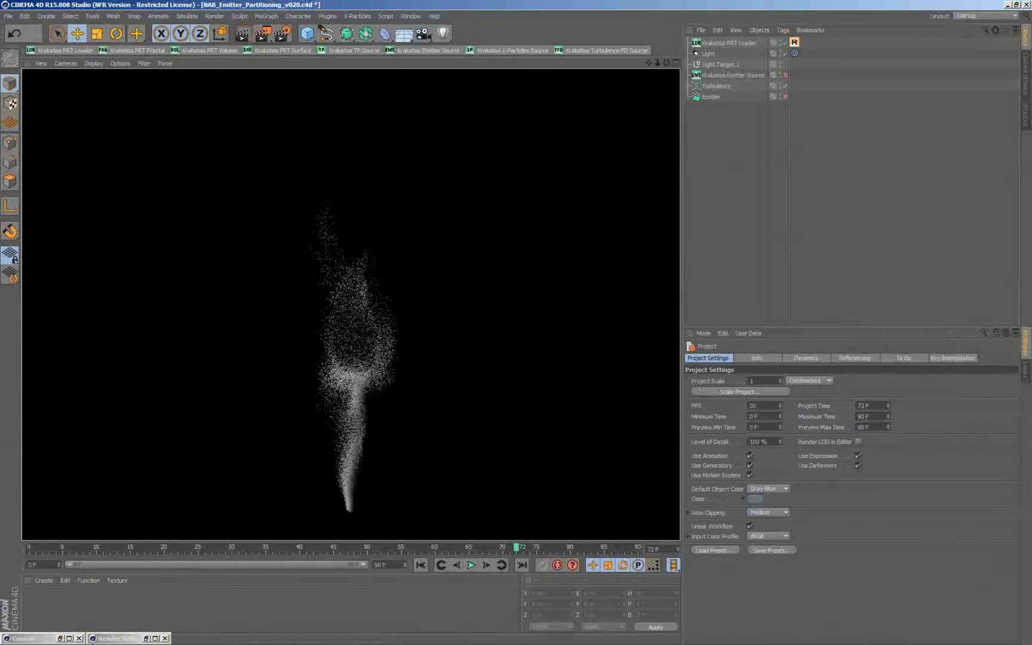
Restore the render settings and review the Krakatoa render statistics in the console
{"action": "left_click", "coordinate": [118, 641]}
{"action": "left_click", "coordinate": [111, 569]}
{"action": "left_click", "coordinate": [48, 637]}
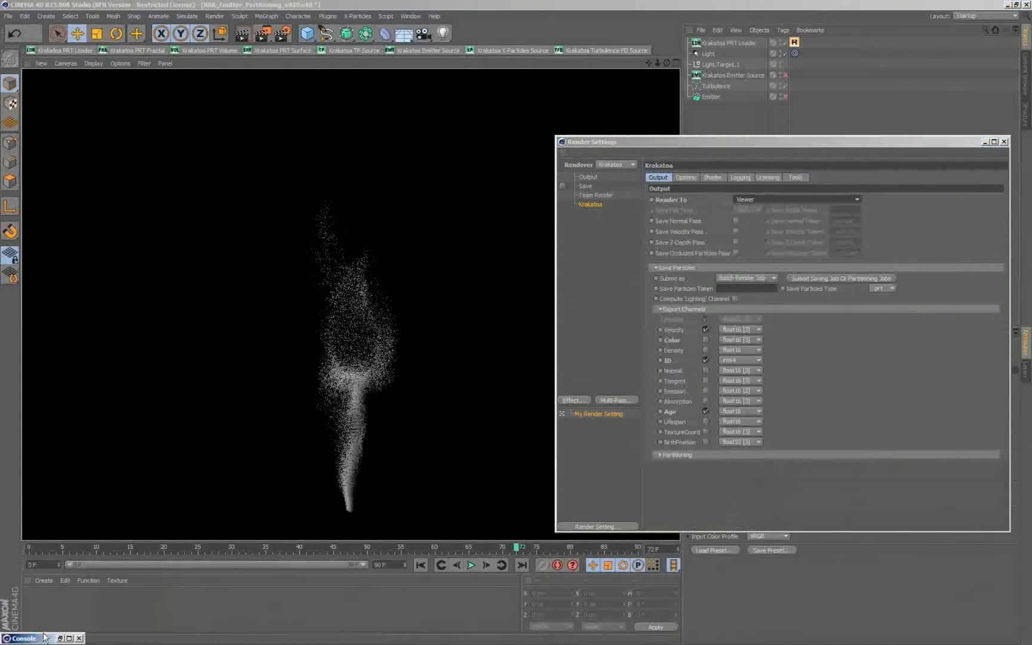
{"action": "left_click", "coordinate": [25, 569]}
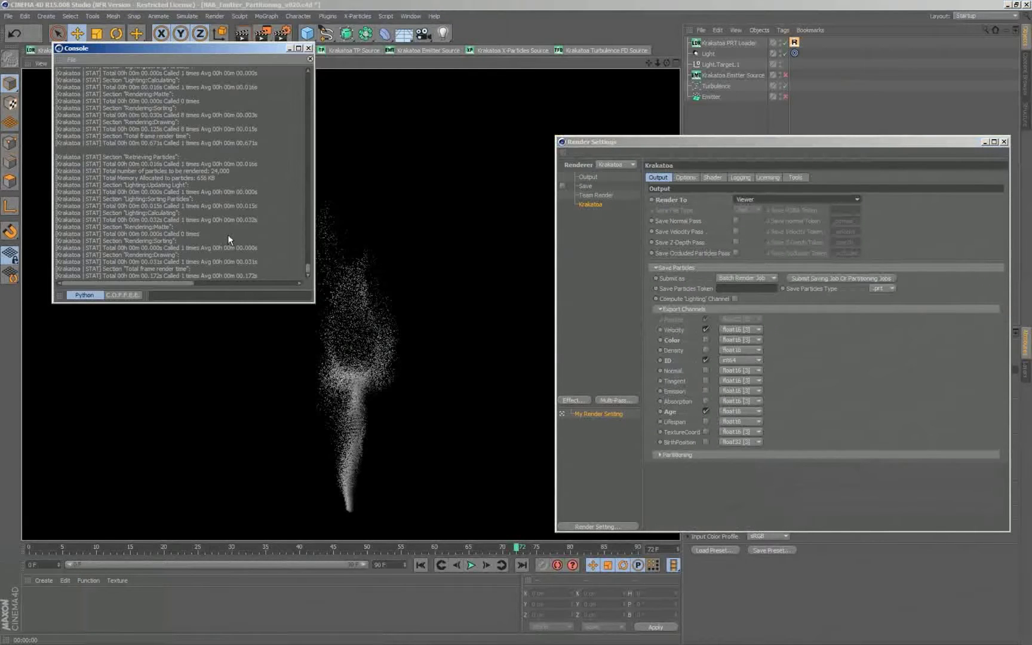
{"action": "left_click", "coordinate": [288, 48]}
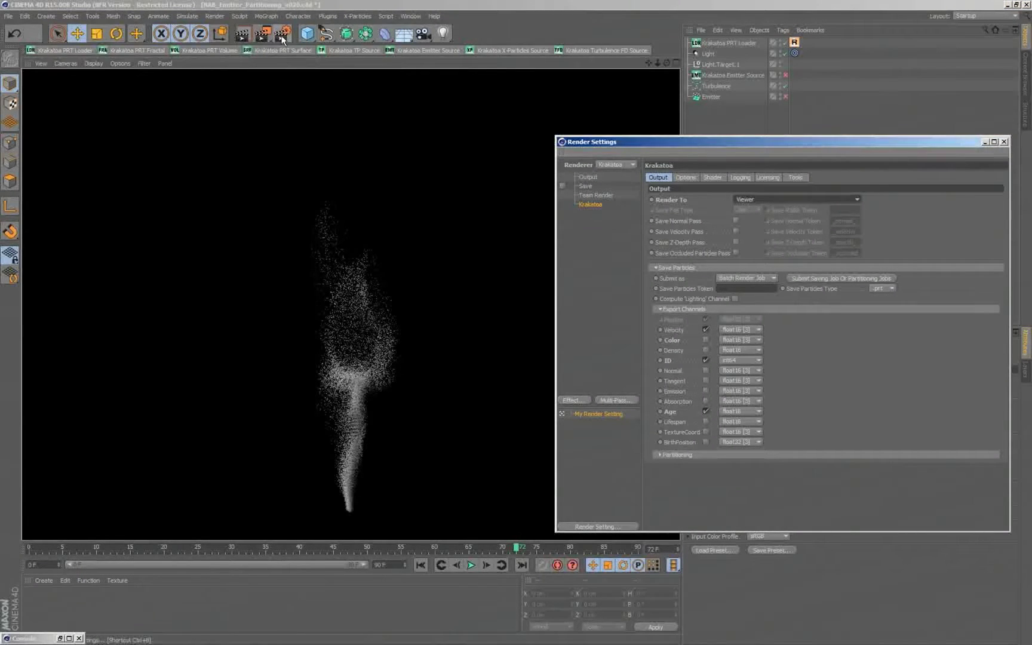
Render the loaded particles at frame 72 to the Picture Viewer and inspect the motion blur streaks up close
{"action": "left_click", "coordinate": [263, 33]}
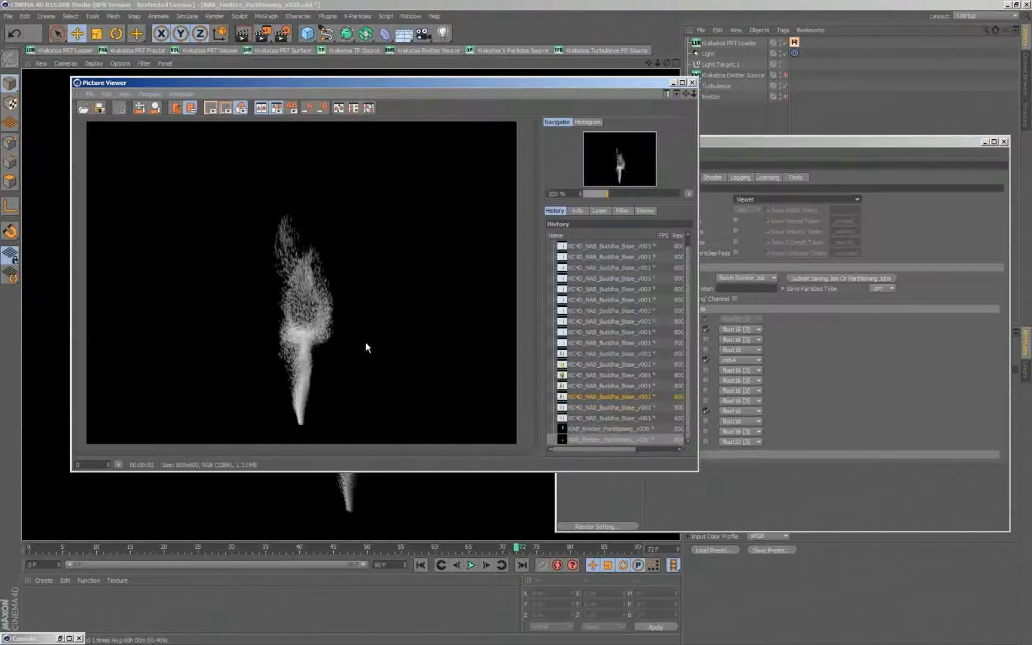
{"action": "scroll", "coordinate": [322, 296], "scroll_direction": "up", "scroll_amount": 2}
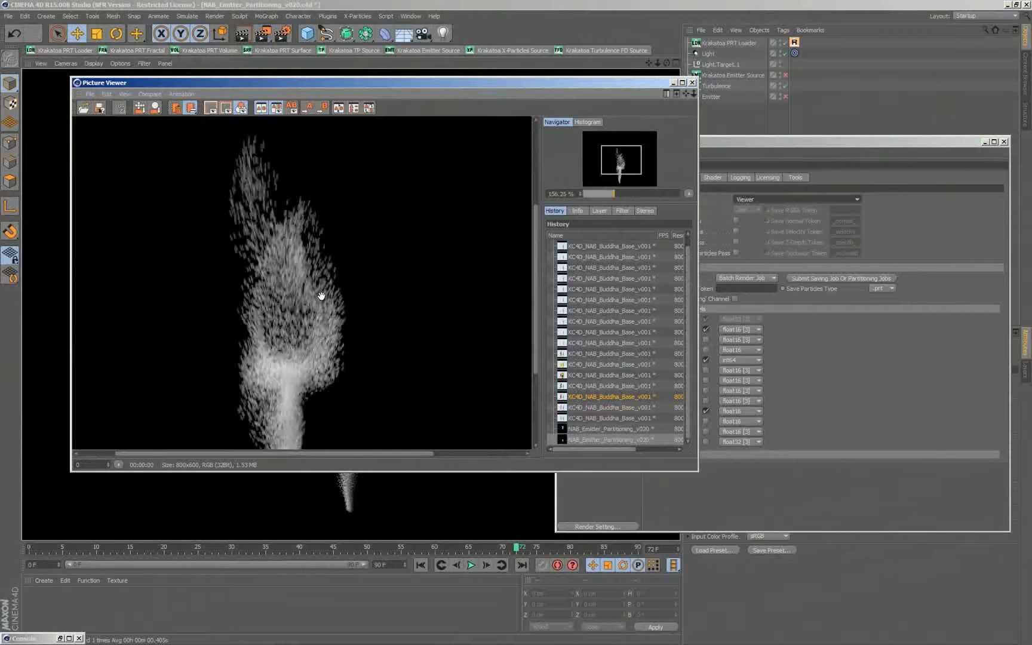
{"action": "scroll", "coordinate": [323, 297], "scroll_direction": "up", "scroll_amount": 3}
Set the Krakatoa motion blur Shutter Angle to 3600 and render the frame again to the Picture Viewer
{"action": "left_click", "coordinate": [761, 156]}
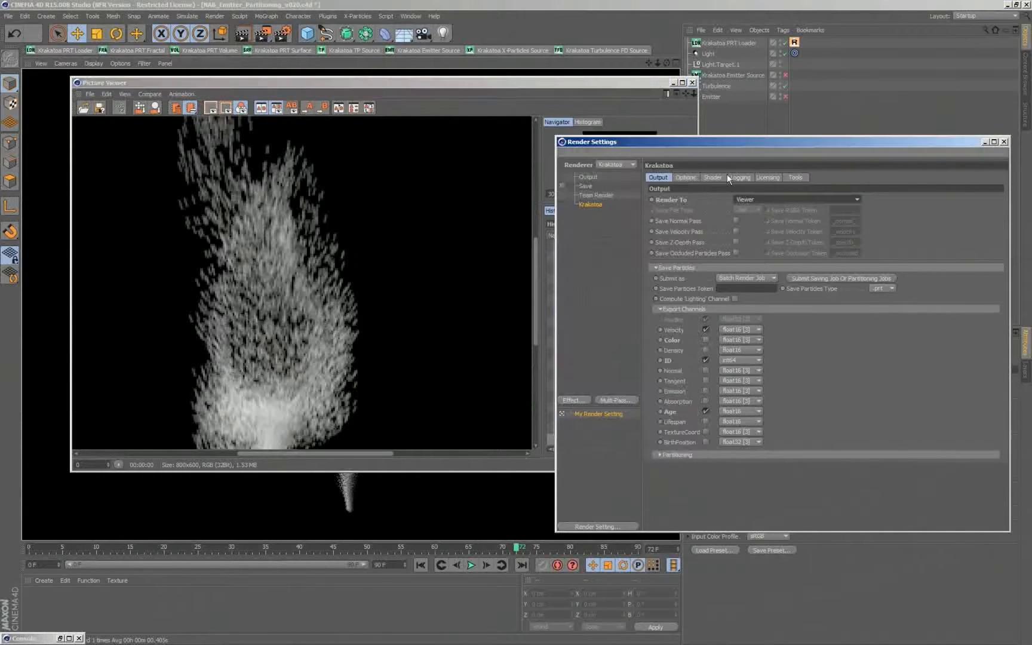
{"action": "left_click", "coordinate": [685, 177]}
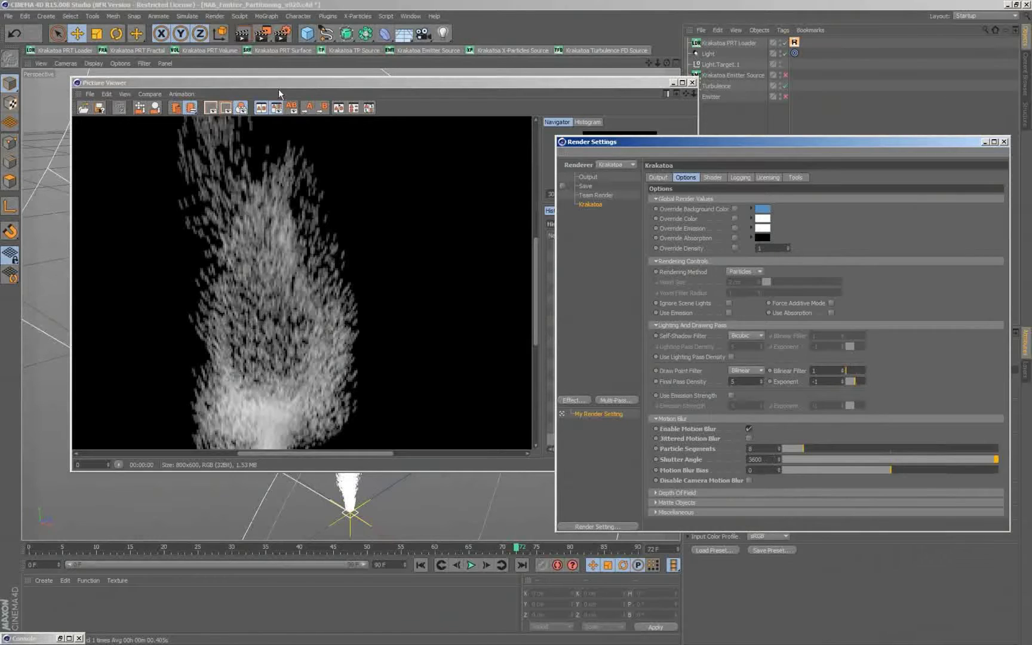
{"action": "left_click", "coordinate": [265, 37]}
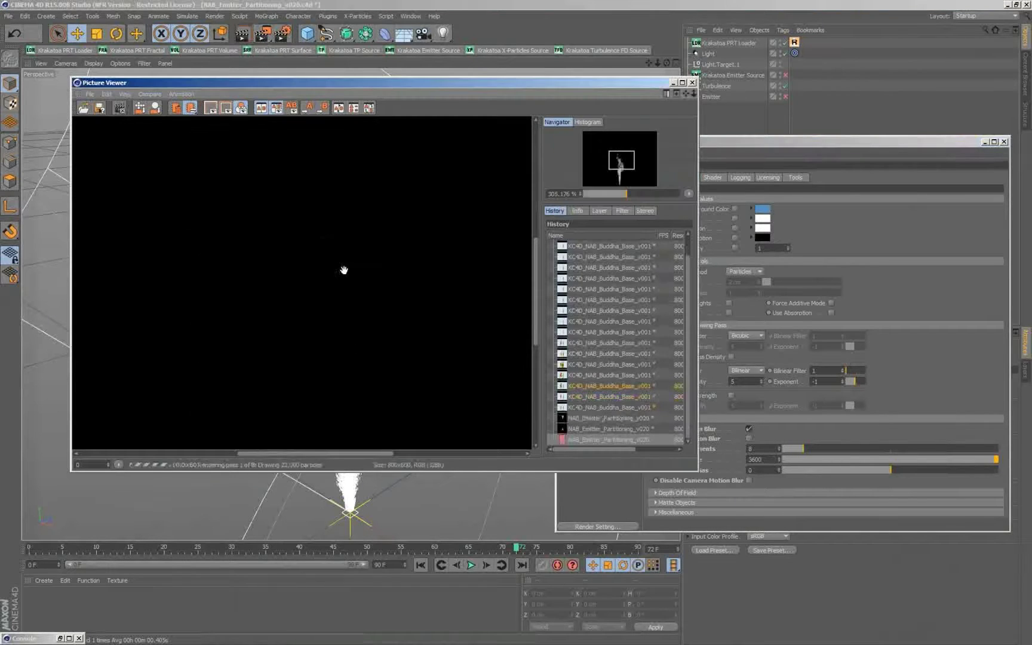
Set the motion blur Particle Segments to 20, render again and inspect the streaks in the result
{"action": "left_click", "coordinate": [845, 447]}
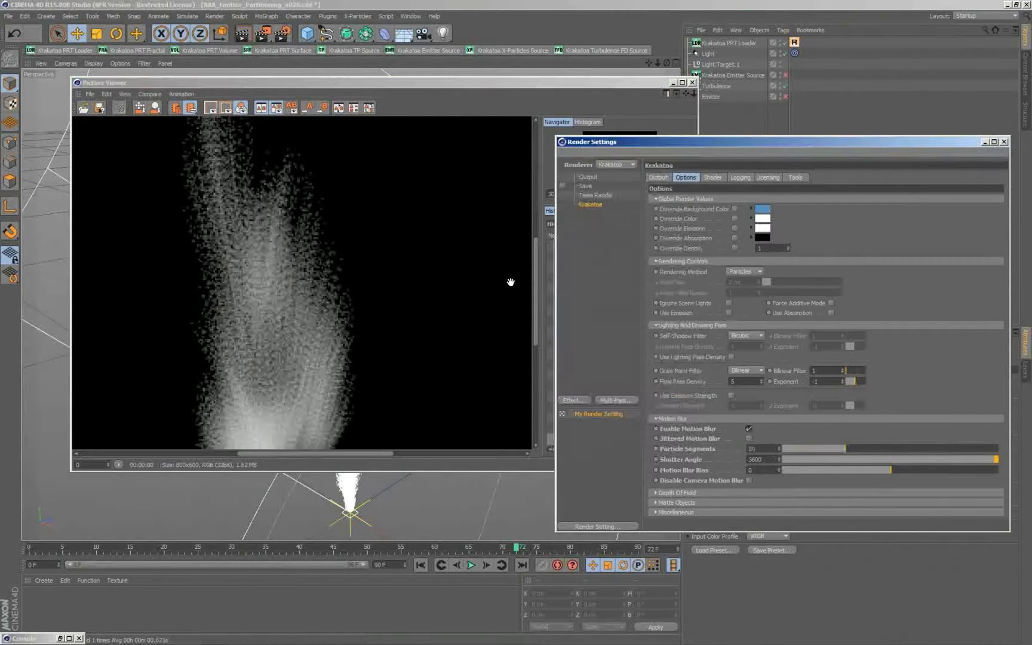
{"action": "left_click", "coordinate": [298, 238]}
{"action": "key", "text": "shift+r"}
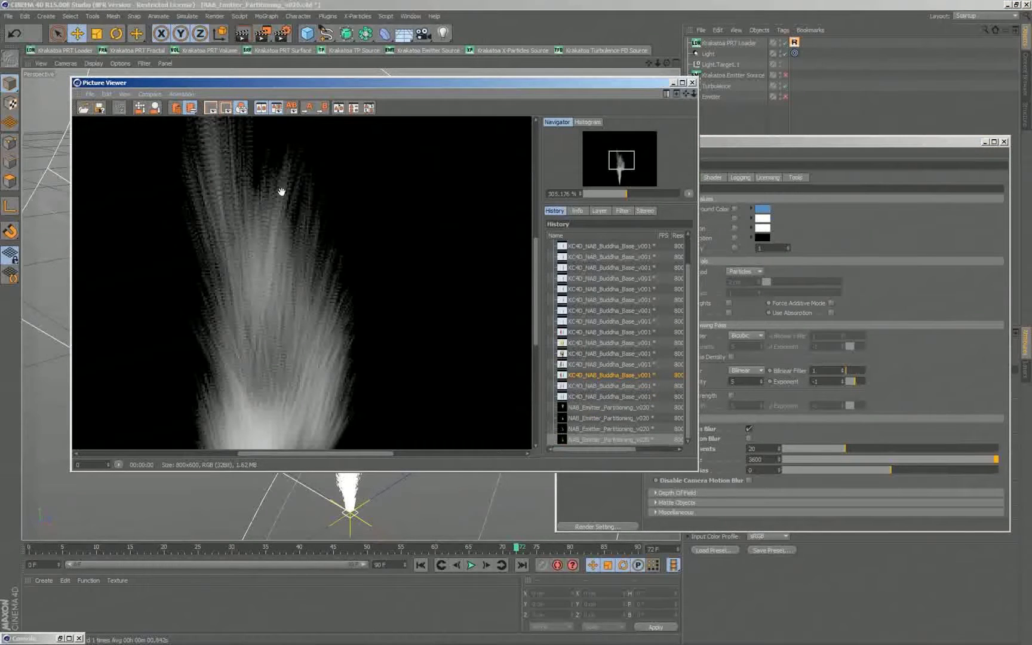
{"action": "scroll", "coordinate": [274, 321], "scroll_direction": "down", "scroll_amount": 3}
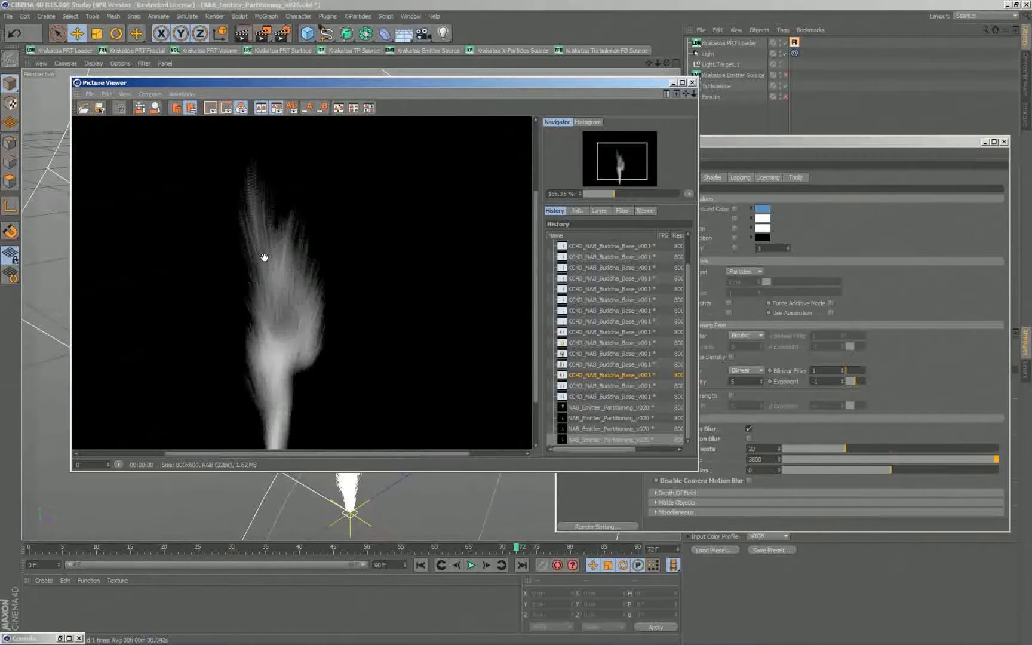
{"action": "scroll", "coordinate": [262, 258], "scroll_direction": "up", "scroll_amount": 3}
{"action": "left_click_drag", "start_coordinate": [250, 176], "coordinate": [263, 237]}
Enable Jittered Motion Blur, render the frame again and inspect the streaks
{"action": "left_click", "coordinate": [749, 438]}
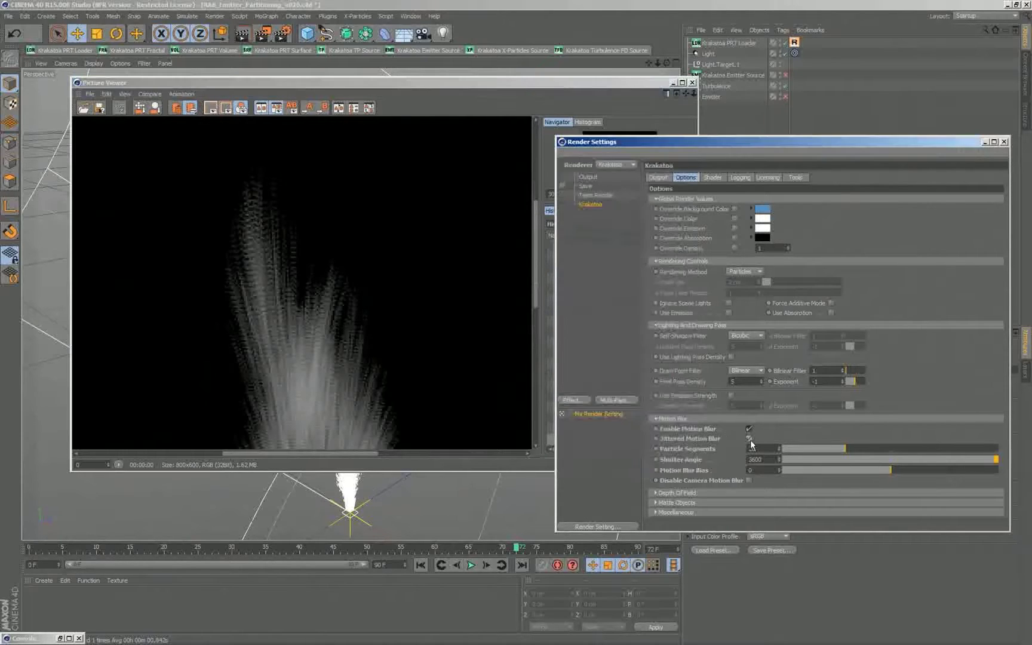
{"action": "left_click", "coordinate": [310, 217]}
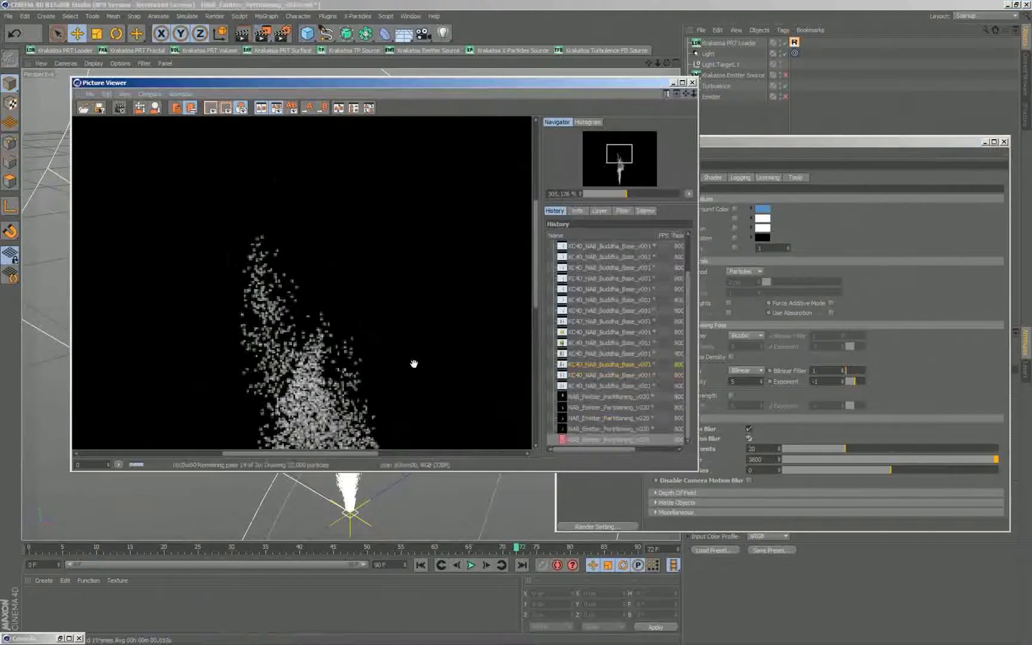
{"action": "left_click_drag", "start_coordinate": [341, 307], "coordinate": [333, 223]}
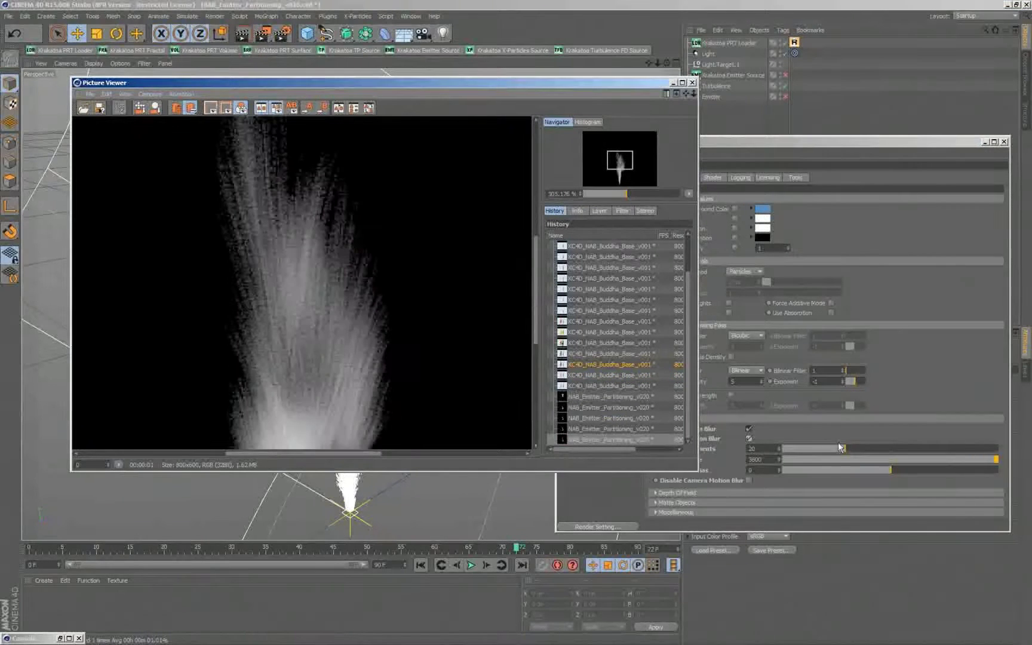
Raise the motion blur Particle Segments to 32, render again and view the whole image
{"action": "left_click_drag", "start_coordinate": [845, 448], "coordinate": [886, 448]}
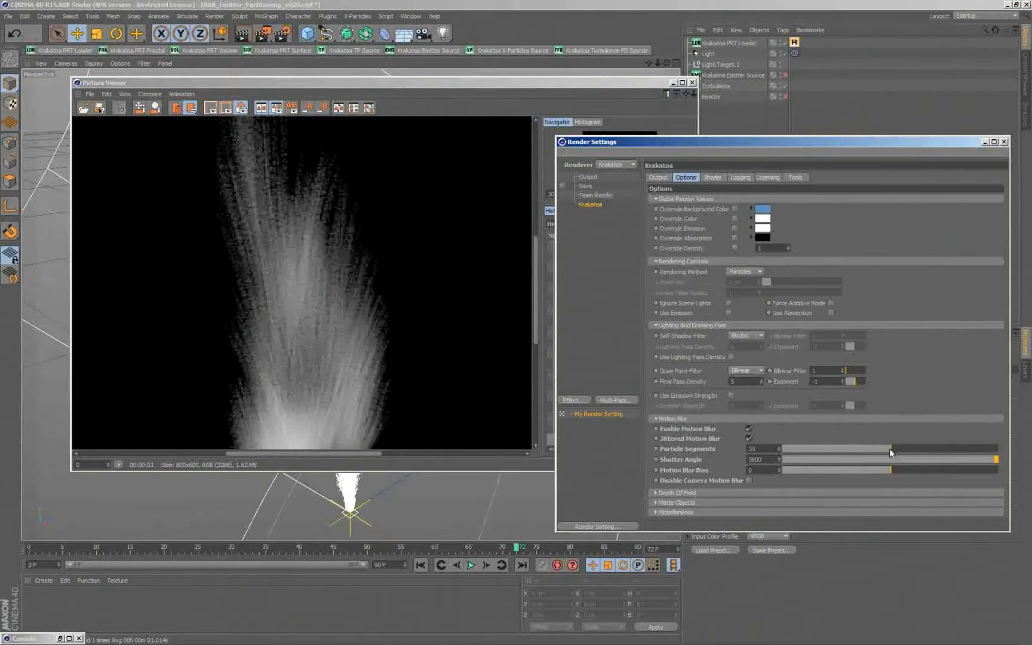
{"action": "left_click", "coordinate": [263, 33]}
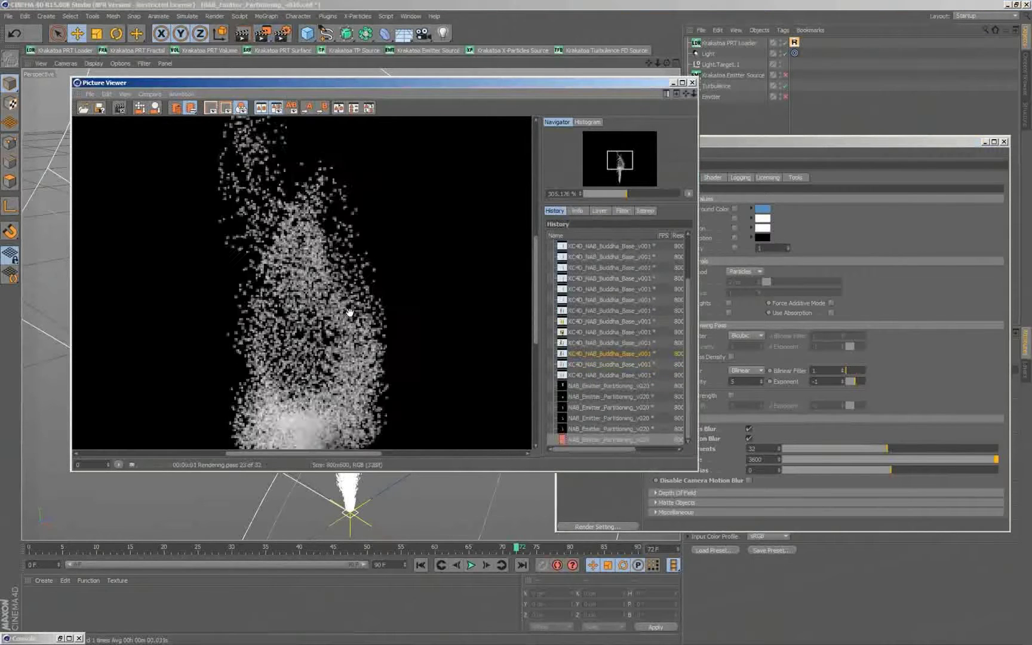
{"action": "scroll", "coordinate": [387, 314], "scroll_direction": "down", "scroll_amount": 5}
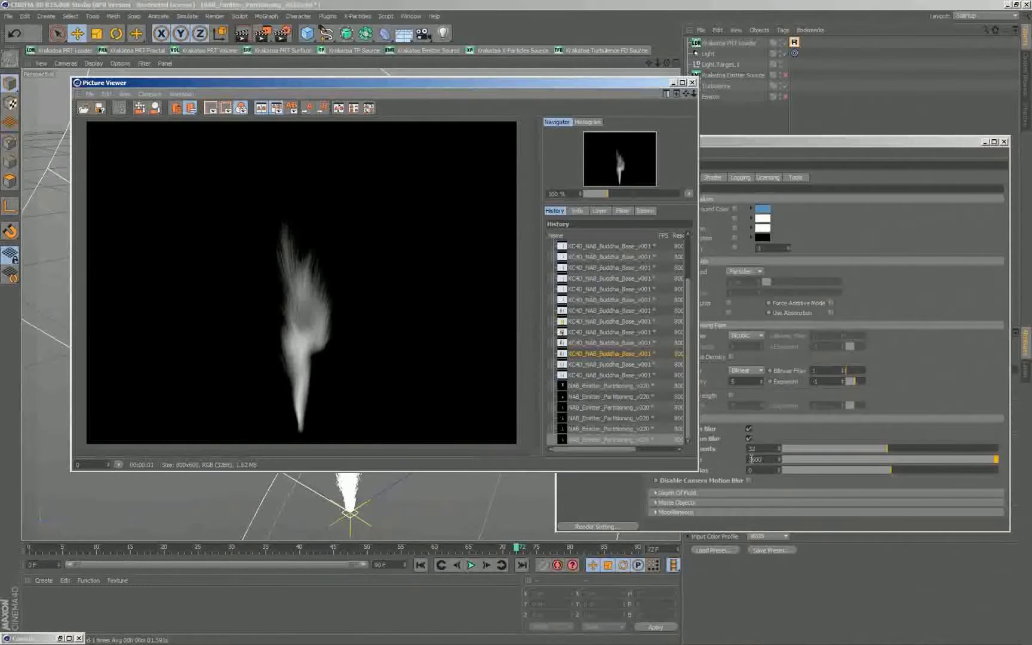
Set the motion blur Shutter Angle to 360 and render the frame again
{"action": "left_click", "coordinate": [772, 461]}
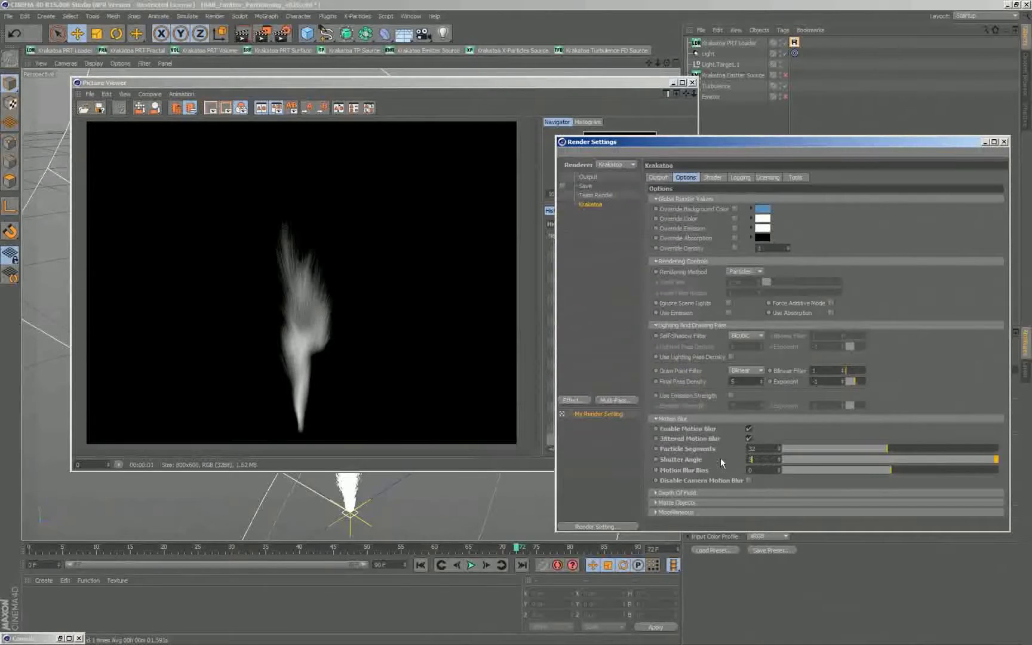
{"action": "key", "text": "BackSpace"}
{"action": "key", "text": "Return"}
{"action": "left_click", "coordinate": [261, 34]}
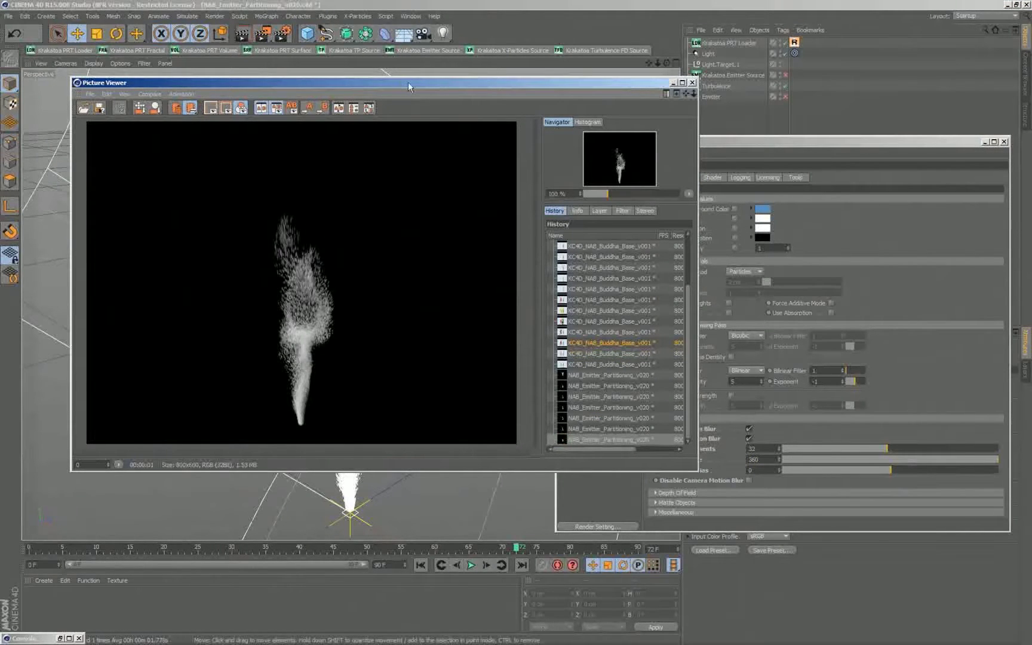
Duplicate the Krakatoa PRT Loader and offset the copy about 179 cm along the negative X axis
{"action": "left_click_drag", "start_coordinate": [387, 80], "coordinate": [708, 136]}
{"action": "left_click", "coordinate": [357, 511]}
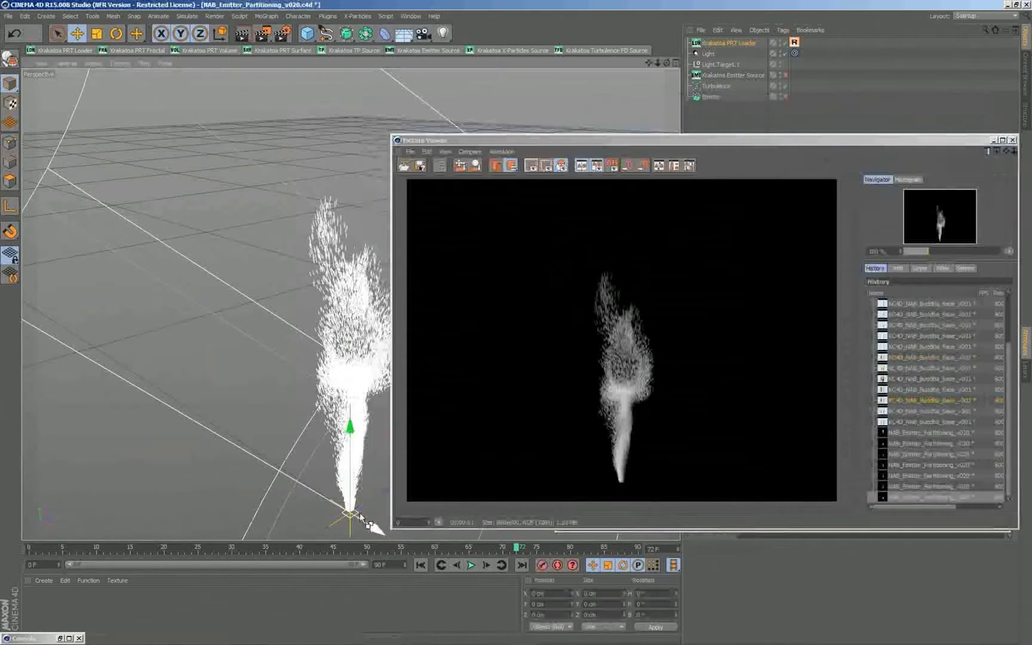
{"action": "left_click_drag", "start_coordinate": [359, 513], "coordinate": [270, 357], "text": "ctrl"}
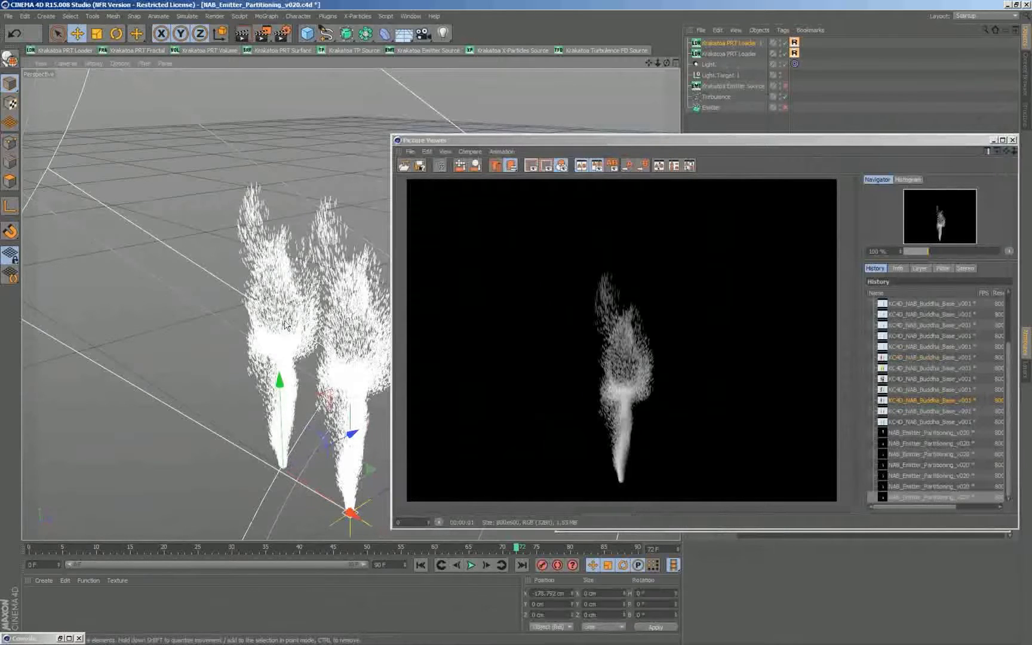
Add a Krakatoa Channel Scale tag to the duplicated PRT Loader and clear the floating windows away
{"action": "right_click", "coordinate": [723, 43]}
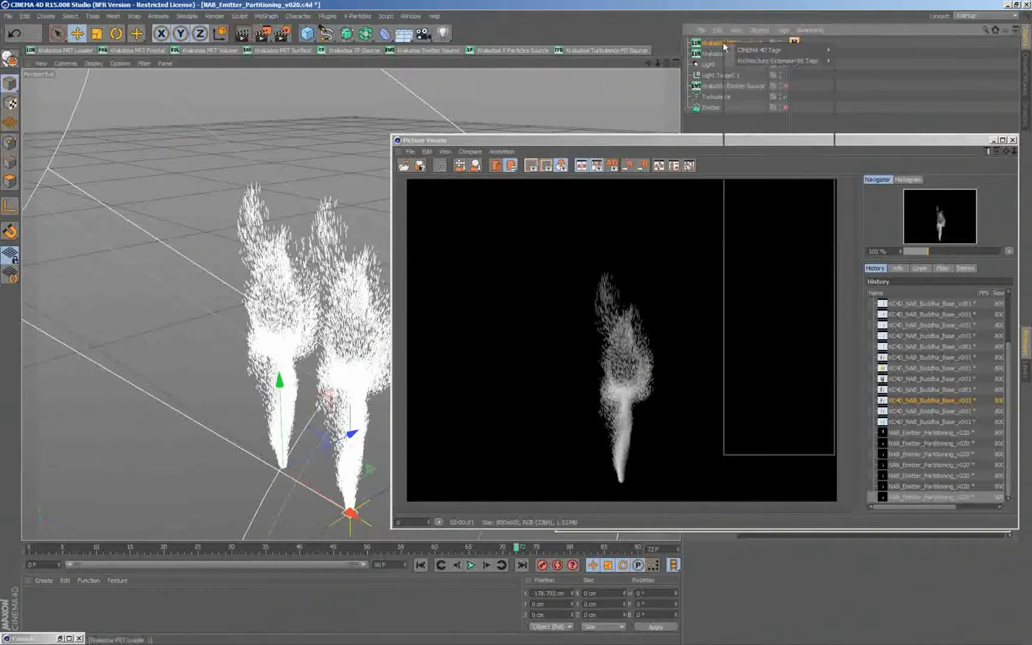
{"action": "mouse_move", "coordinate": [757, 105]}
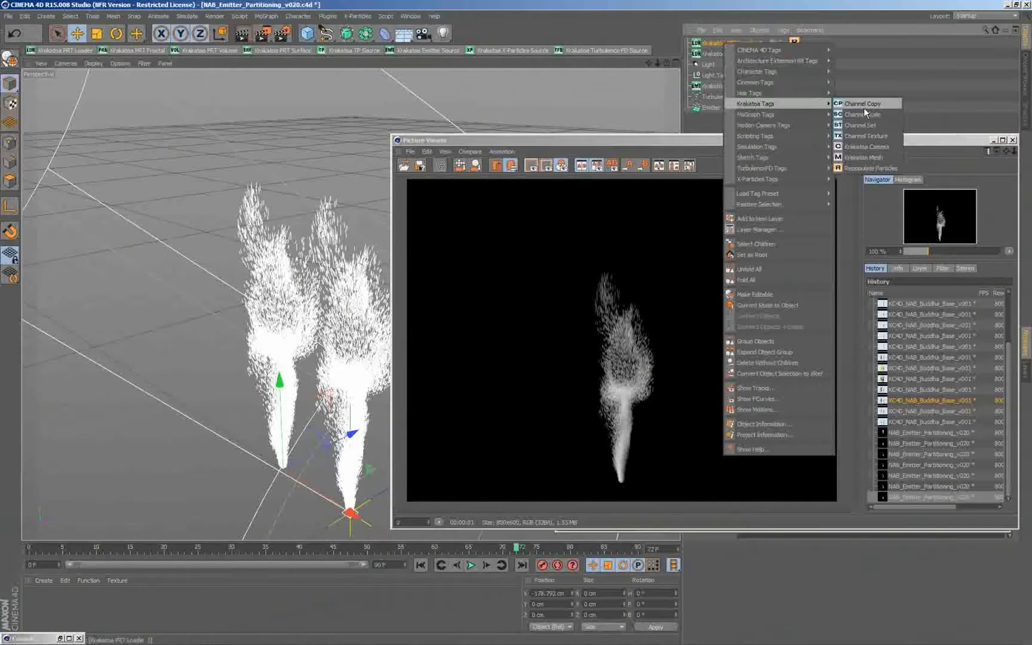
{"action": "left_click", "coordinate": [883, 113]}
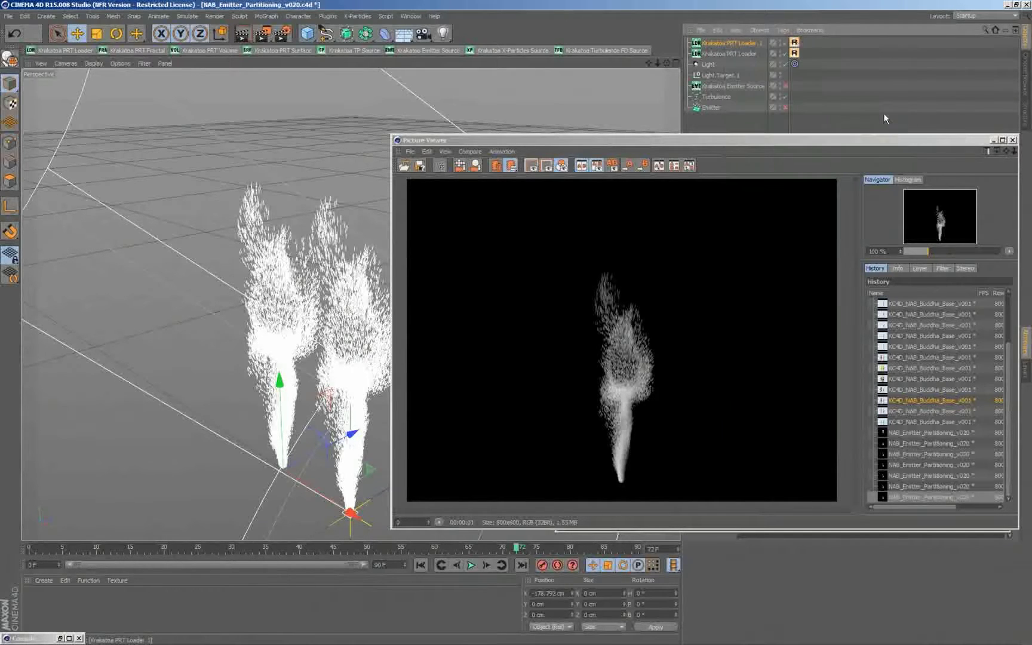
{"action": "left_click", "coordinate": [992, 141]}
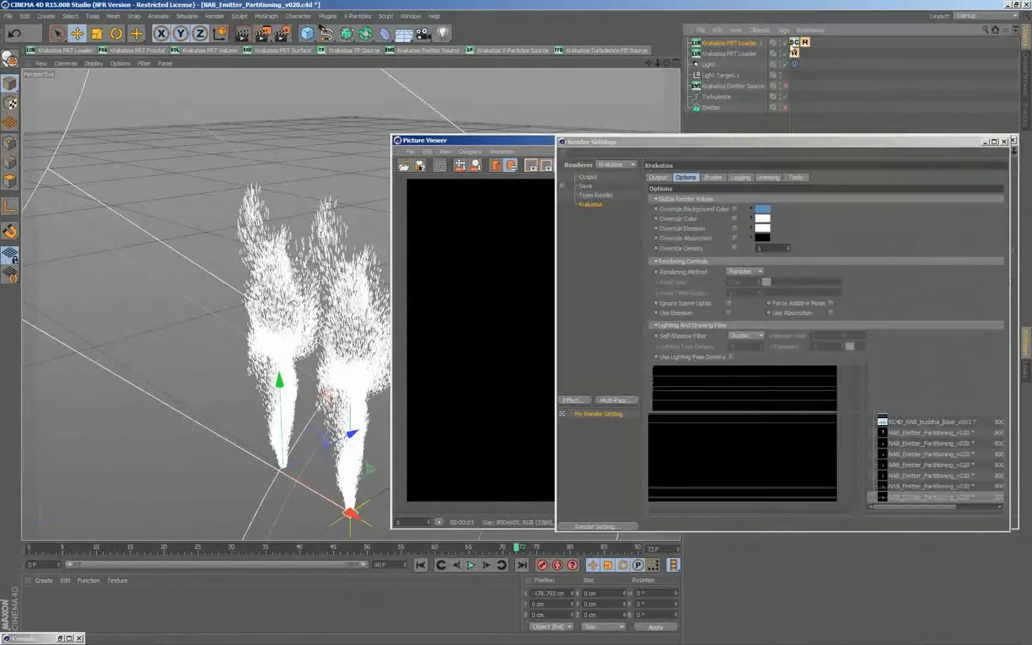
{"action": "left_click", "coordinate": [985, 143]}
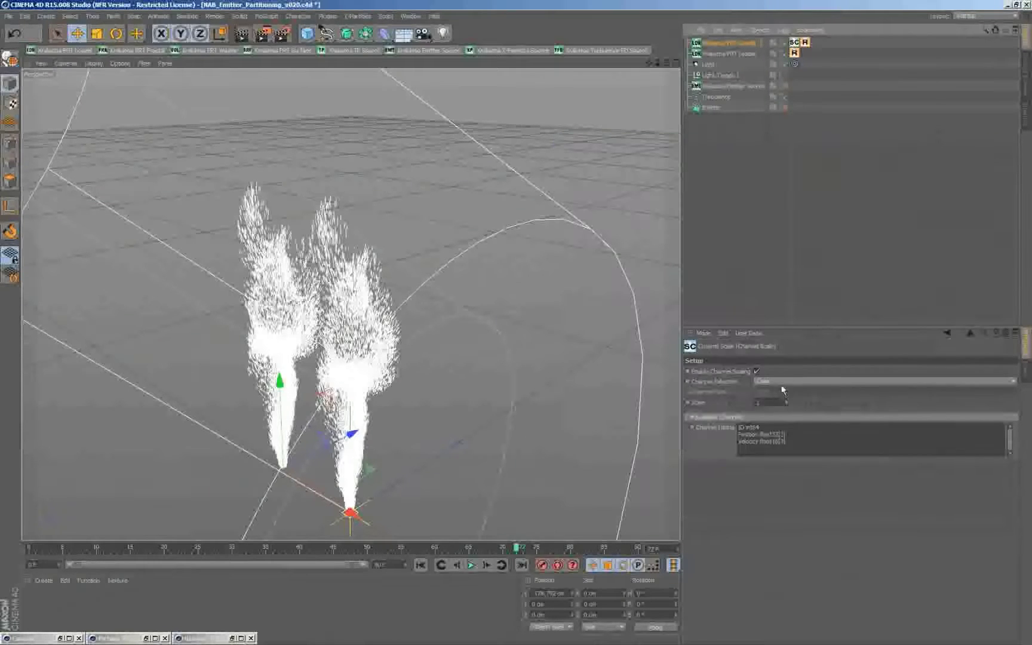
Set the Channel Scale tag to scale the Velocity channel by 10 and render both particle loaders for comparison
{"action": "left_click", "coordinate": [782, 382]}
{"action": "left_click", "coordinate": [773, 454]}
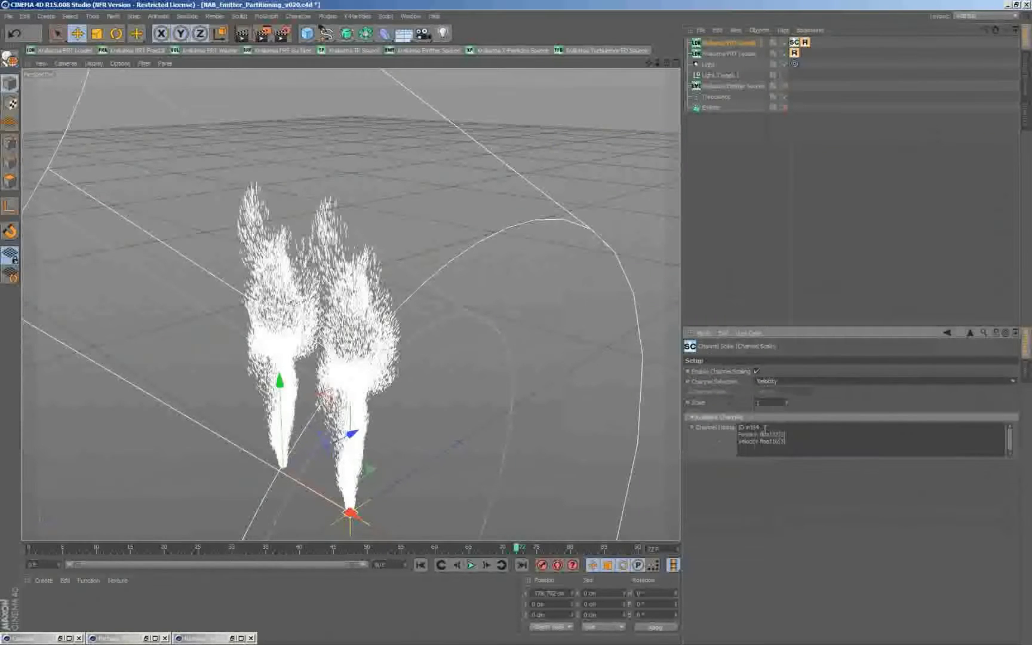
{"action": "left_click", "coordinate": [769, 404]}
{"action": "type", "text": "0"}
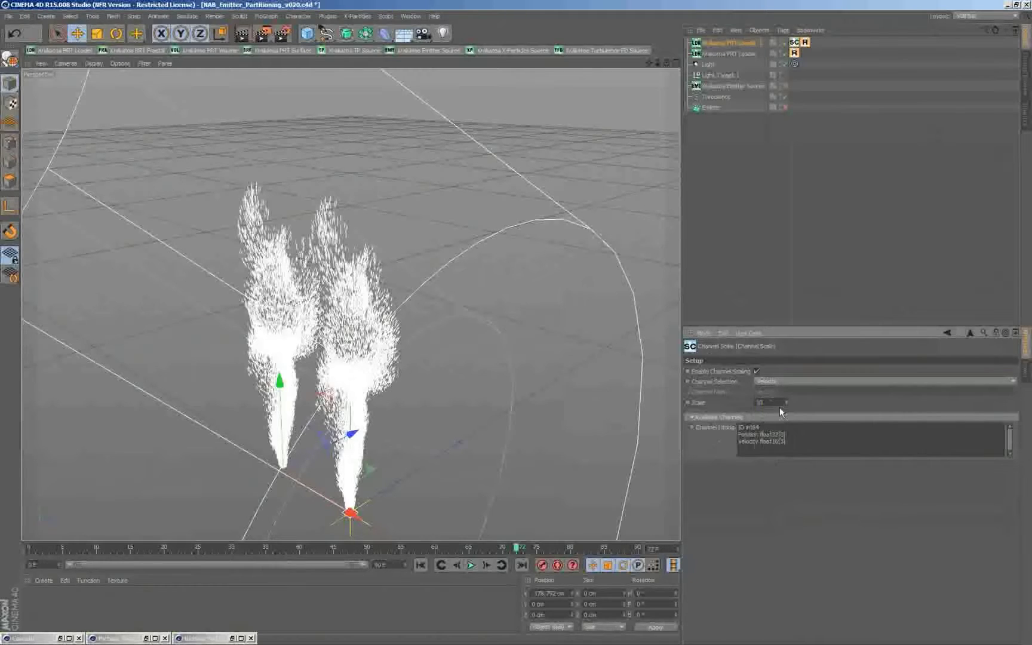
{"action": "key", "text": "Return"}
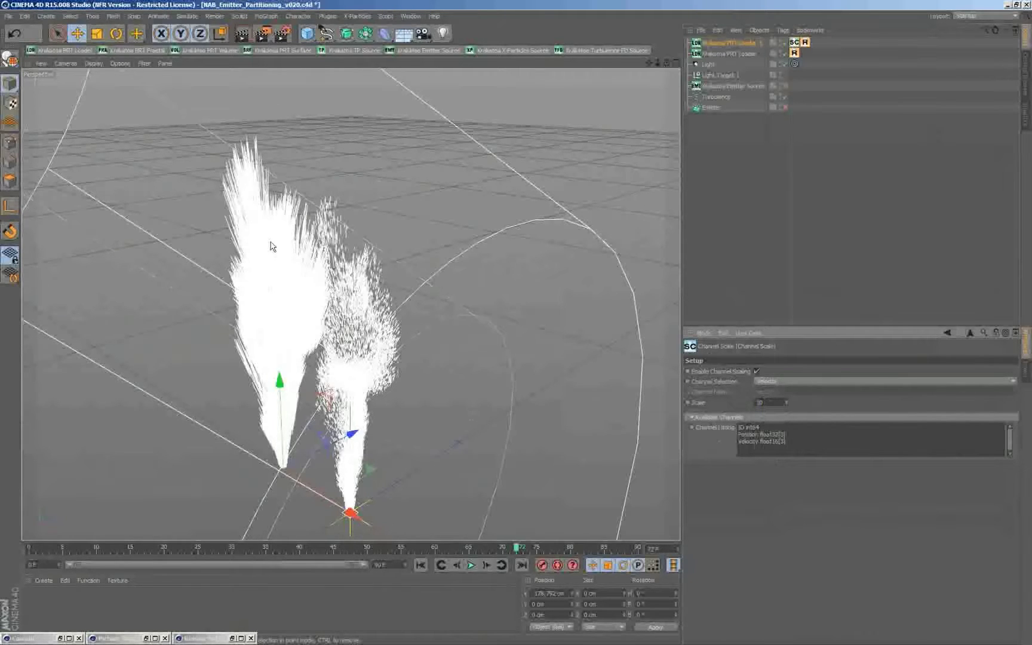
{"action": "left_click", "coordinate": [262, 34]}
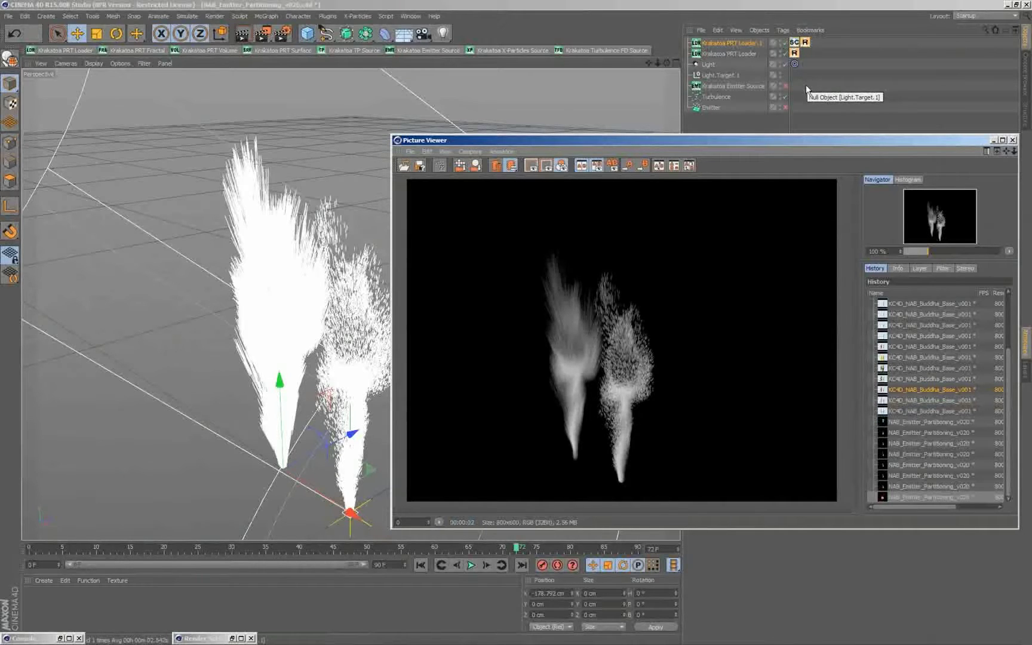
{"action": "left_click_drag", "start_coordinate": [807, 144], "coordinate": [796, 124]}
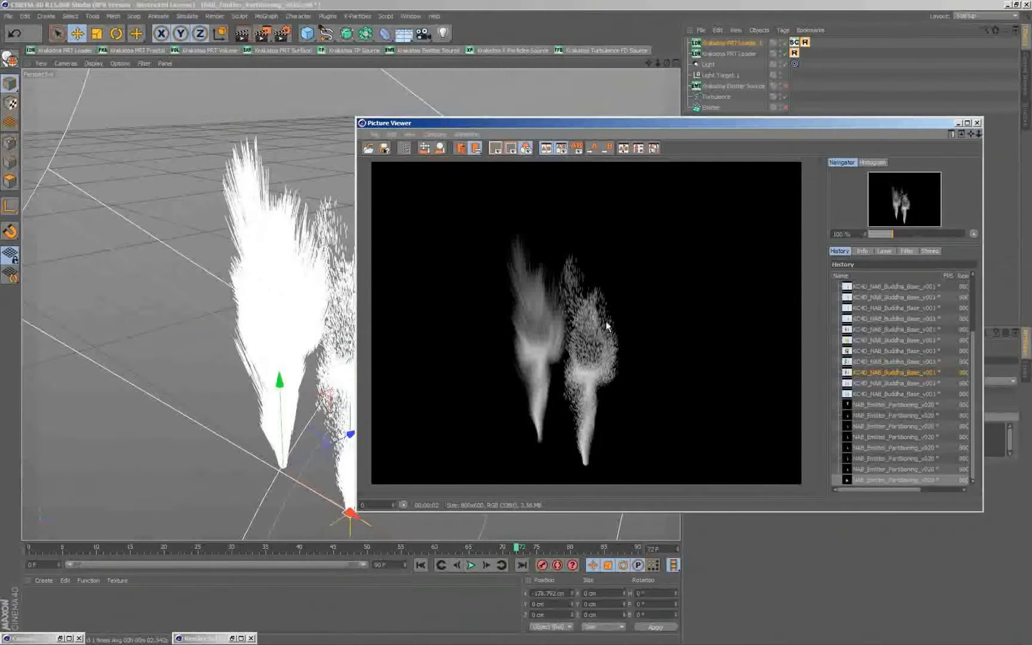
Delete the duplicated PRT Loader and minimize the Picture Viewer
{"action": "left_click", "coordinate": [261, 305]}
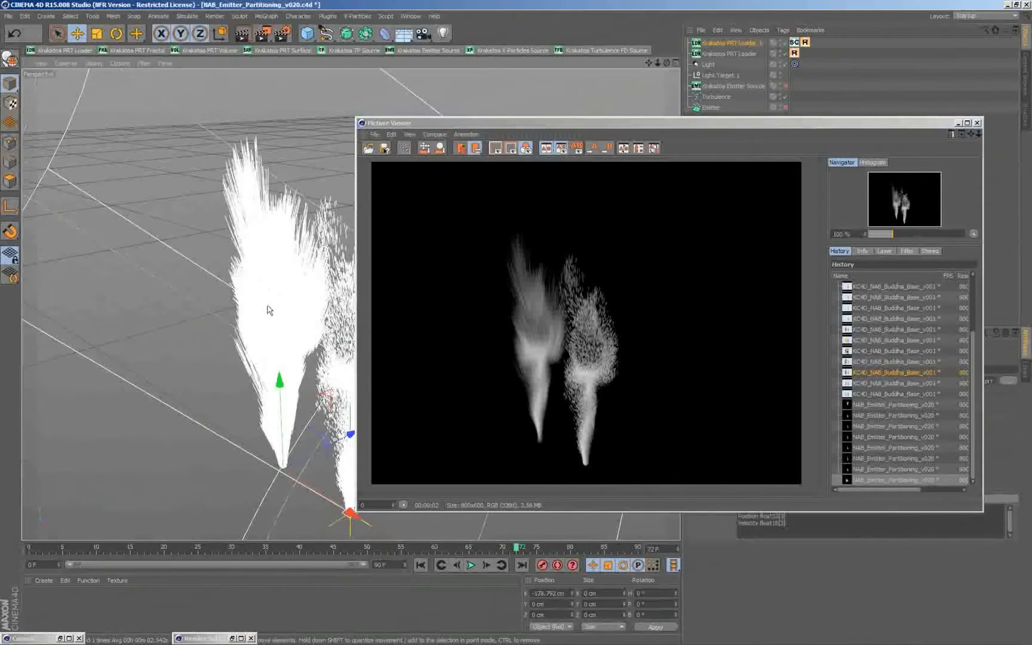
{"action": "key", "text": "Delete"}
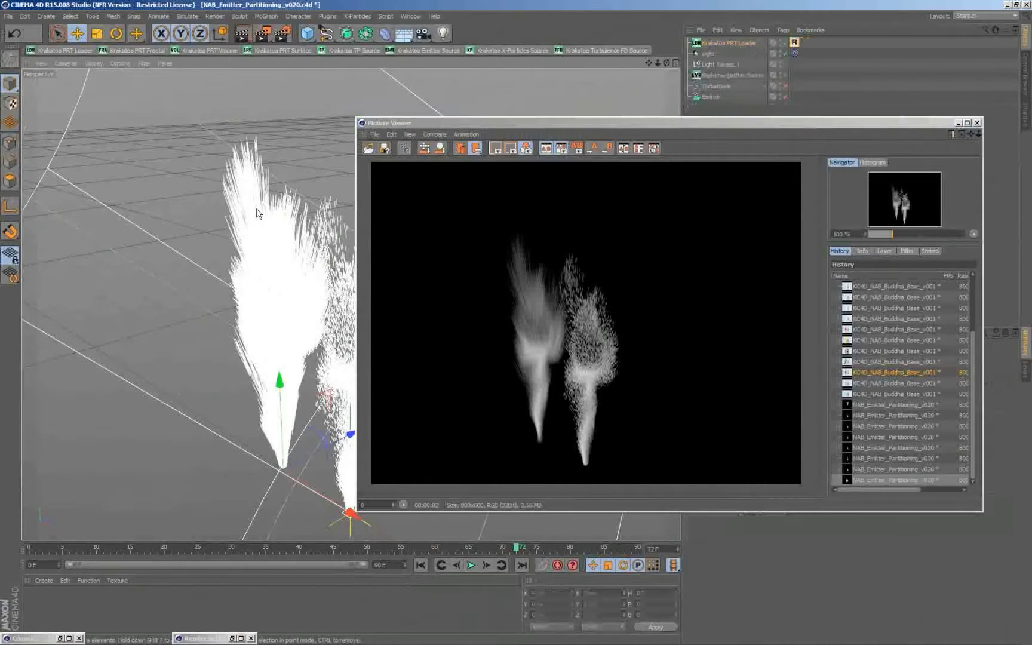
{"action": "left_click", "coordinate": [958, 123]}
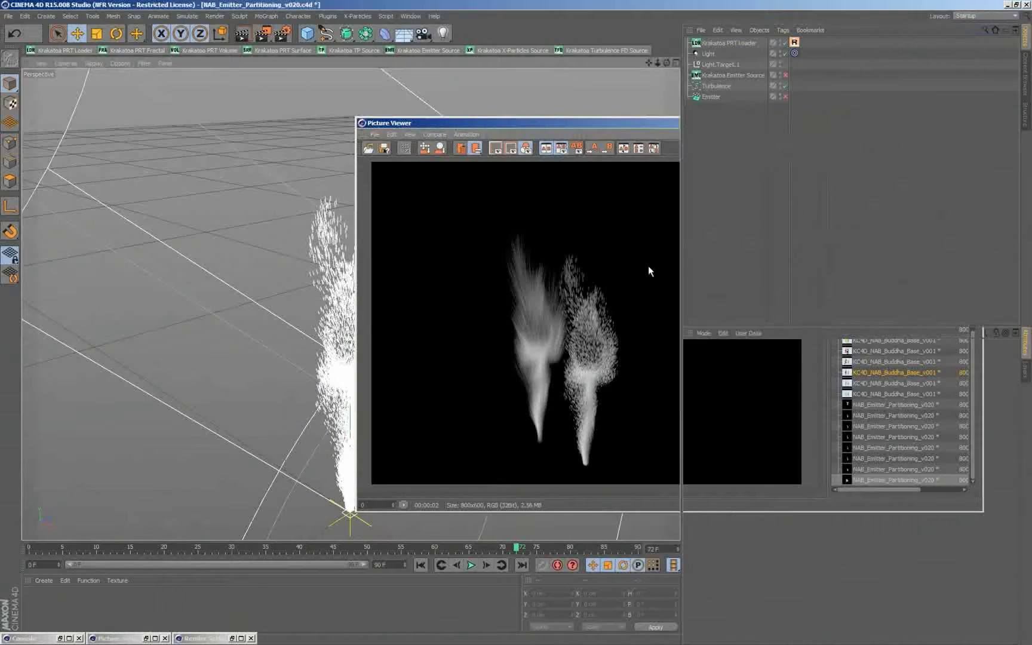
Point the Krakatoa PRT Loader's file path to the frame file test_particles_part01of10_0050.prt, checking its Sequence option
{"action": "left_click", "coordinate": [719, 43]}
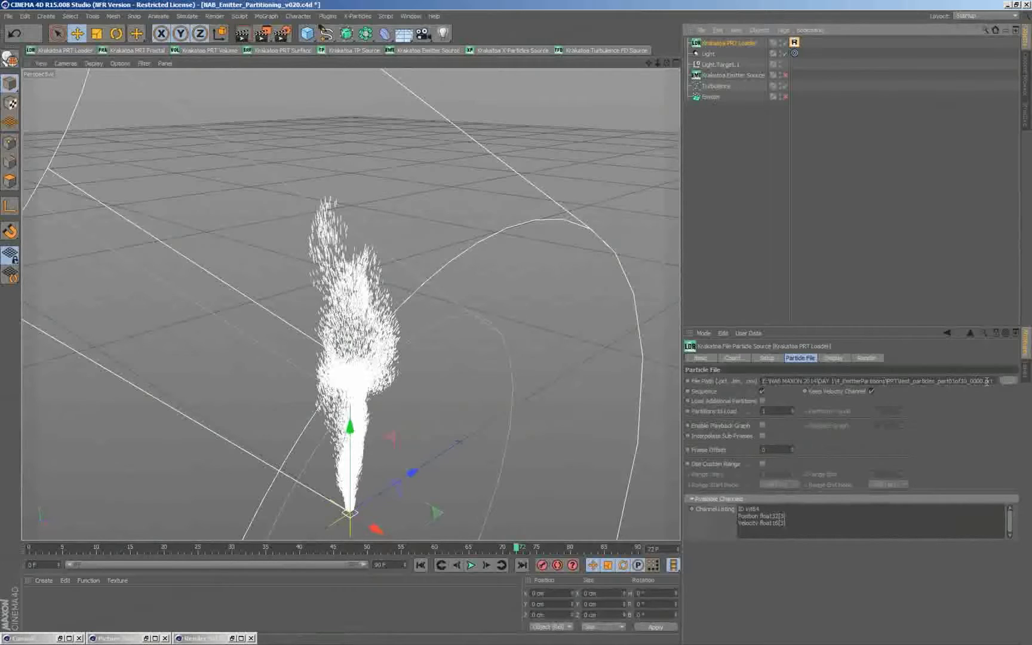
{"action": "left_click_drag", "start_coordinate": [995, 380], "coordinate": [724, 384]}
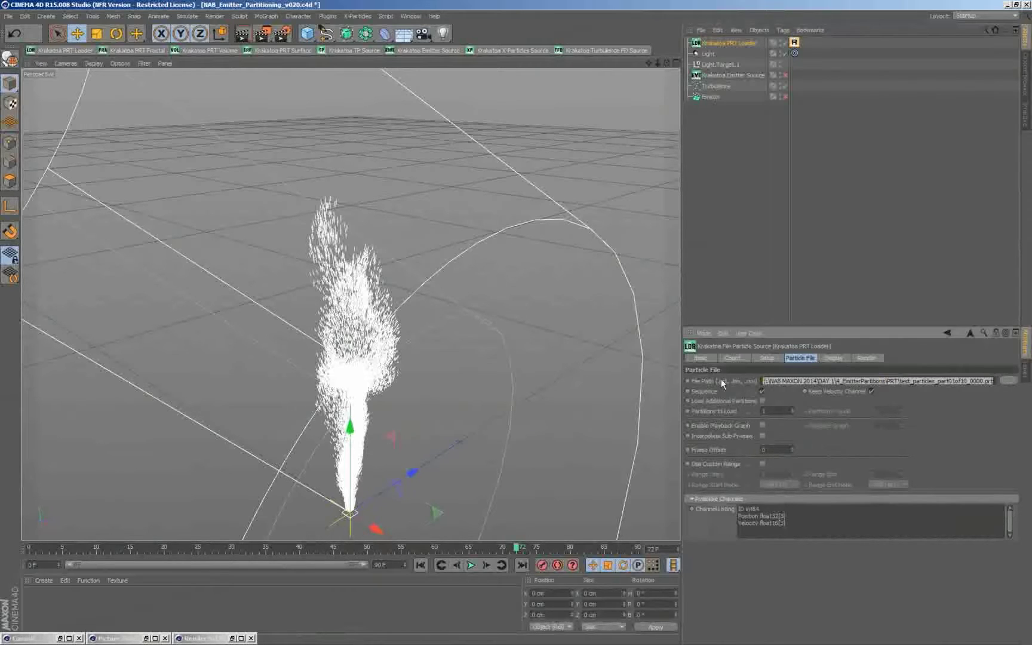
{"action": "left_click", "coordinate": [975, 380]}
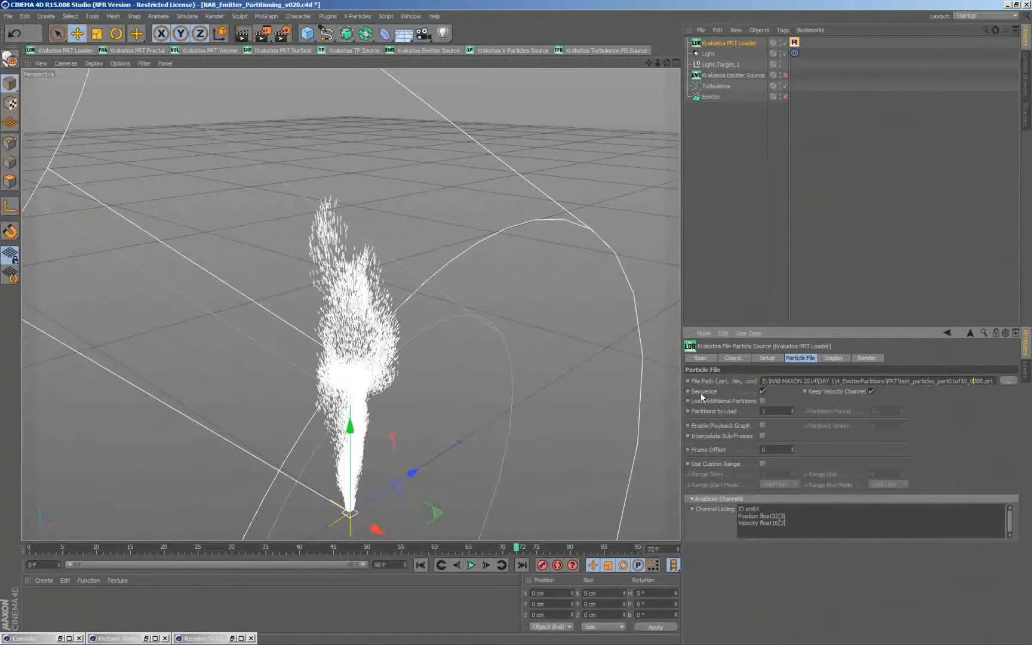
{"action": "left_click", "coordinate": [762, 391]}
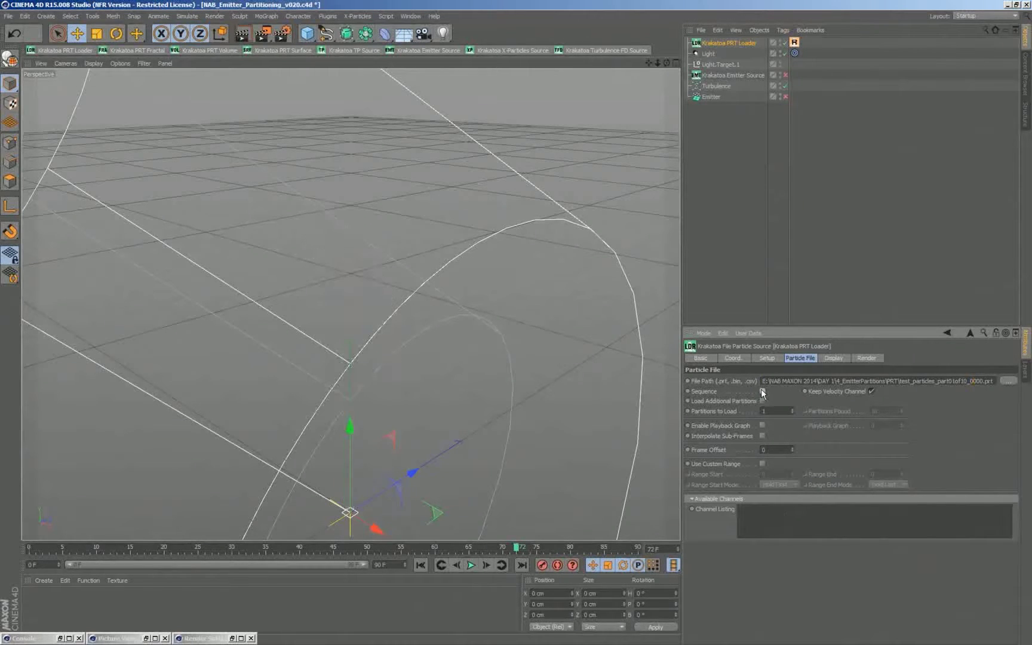
{"action": "left_click", "coordinate": [979, 384]}
{"action": "key", "text": "Return"}
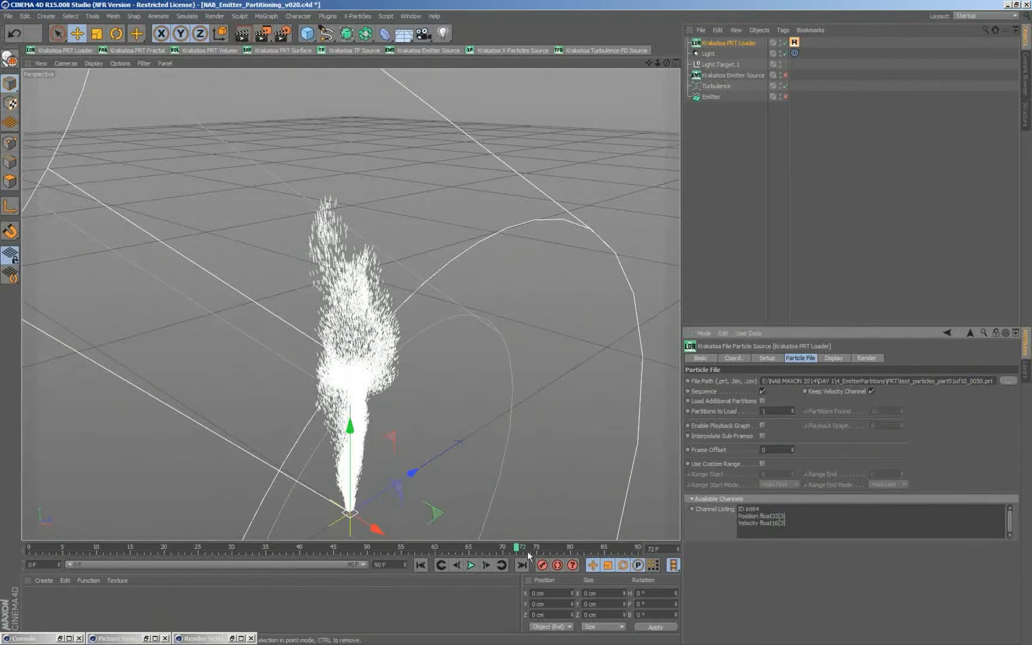
Turn off the loader's Sequence option and scrub the timeline to frames 40 and 64 to compare playback without sequence loading
{"action": "left_click_drag", "start_coordinate": [514, 549], "coordinate": [396, 551]}
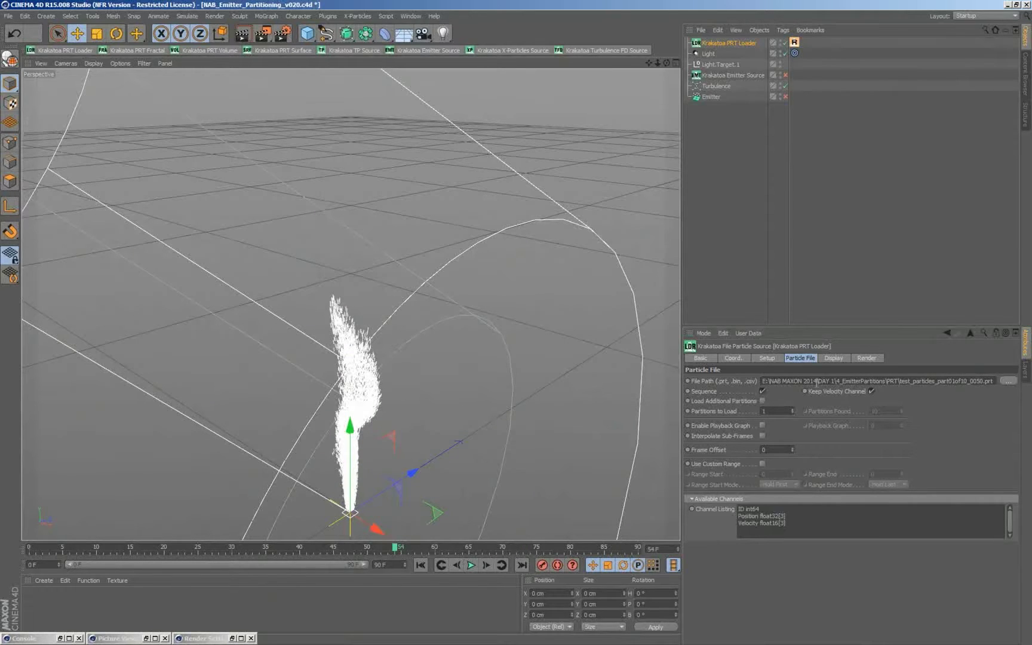
{"action": "left_click", "coordinate": [761, 391]}
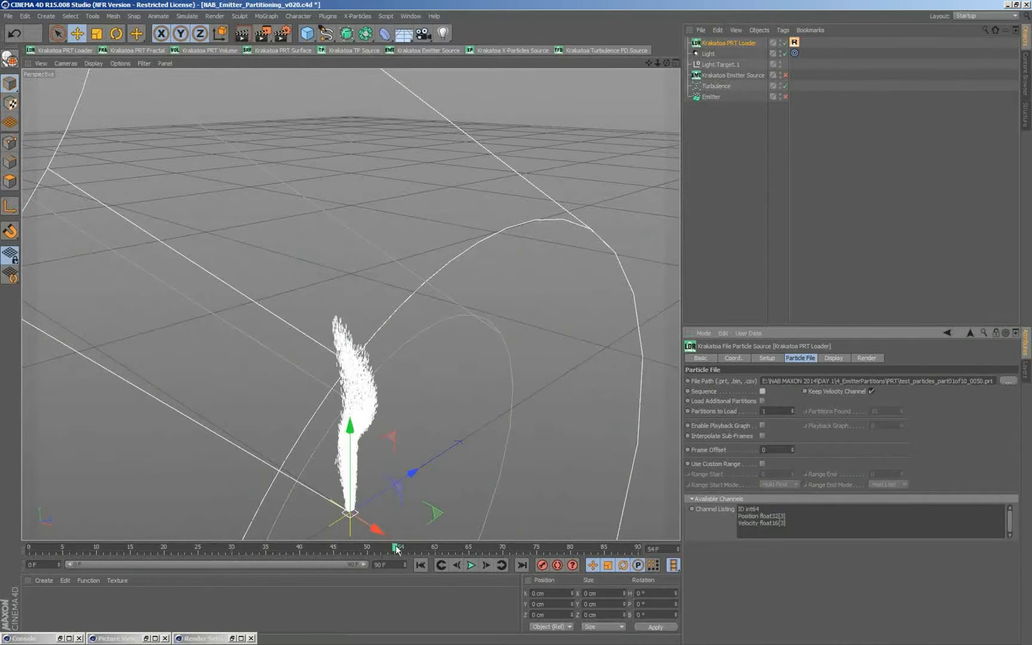
{"action": "left_click_drag", "start_coordinate": [378, 549], "coordinate": [302, 550]}
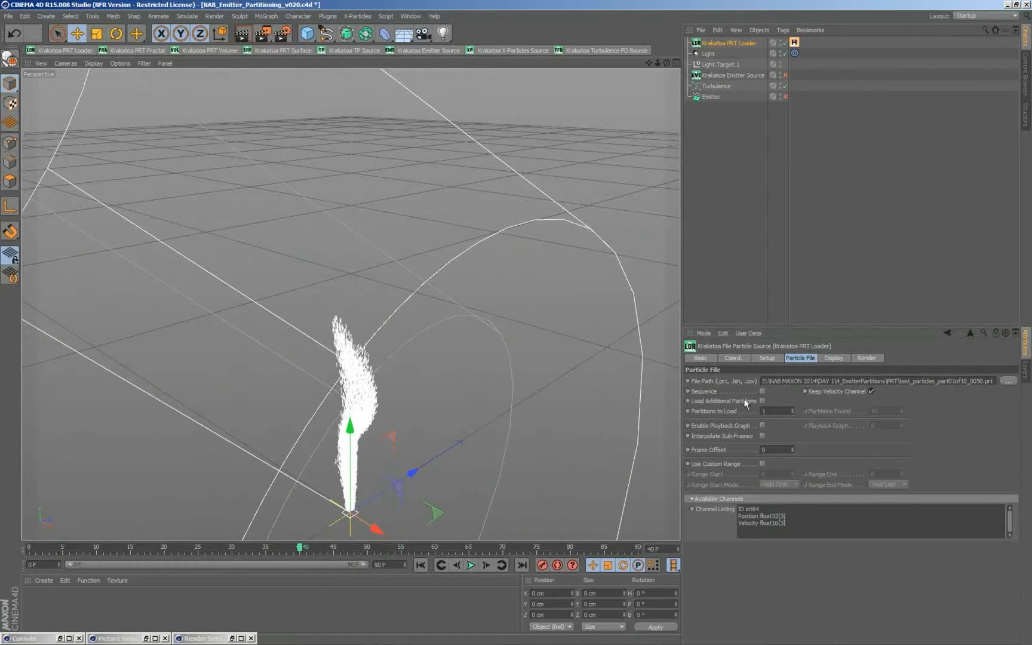
{"action": "mouse_move", "coordinate": [290, 546]}
{"action": "left_mouse_down"}
{"action": "mouse_move", "coordinate": [102, 547]}
{"action": "mouse_move", "coordinate": [661, 534]}
{"action": "mouse_move", "coordinate": [194, 551]}
{"action": "mouse_move", "coordinate": [495, 547]}
{"action": "mouse_move", "coordinate": [462, 547]}
{"action": "left_mouse_up"}
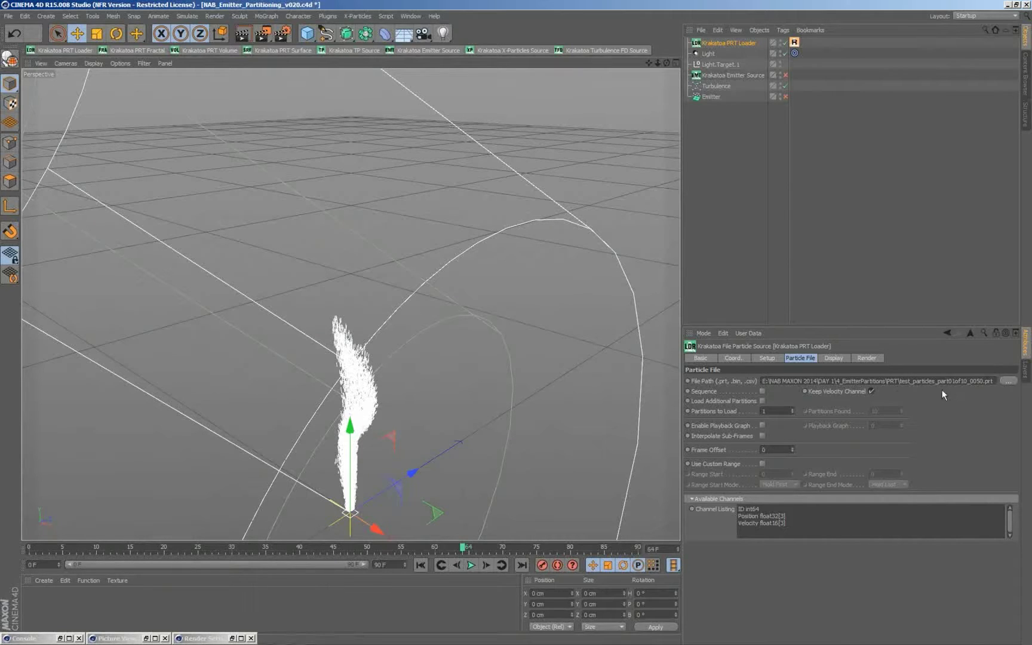
Turn off Keep Velocity Channel on the PRT Loader and set its Viewport Display Mode to Display As Small Dots
{"action": "left_click", "coordinate": [871, 391]}
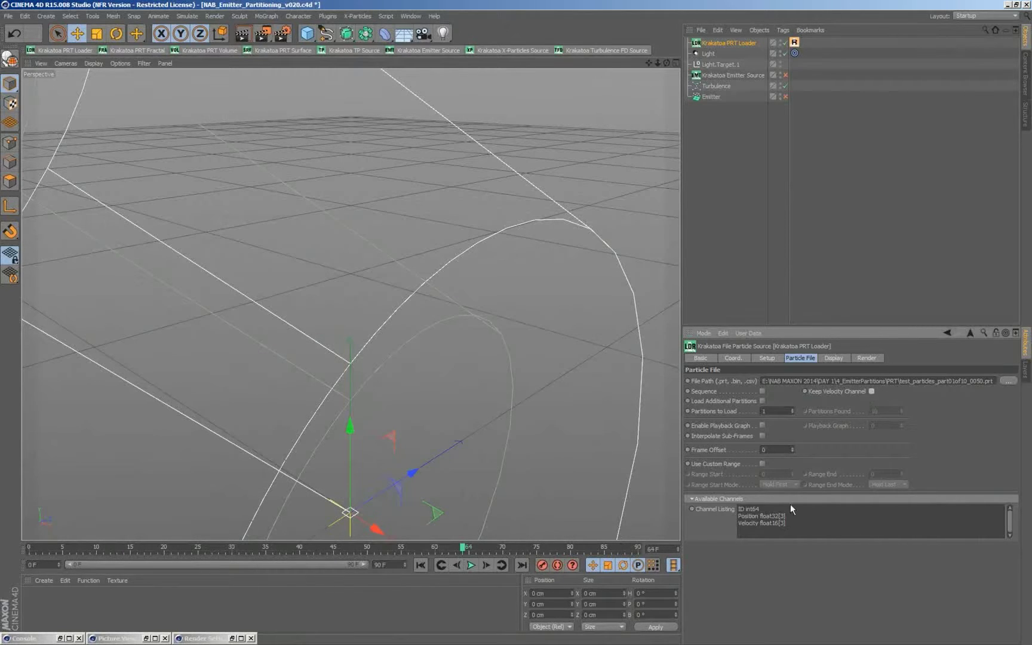
{"action": "left_click", "coordinate": [833, 358]}
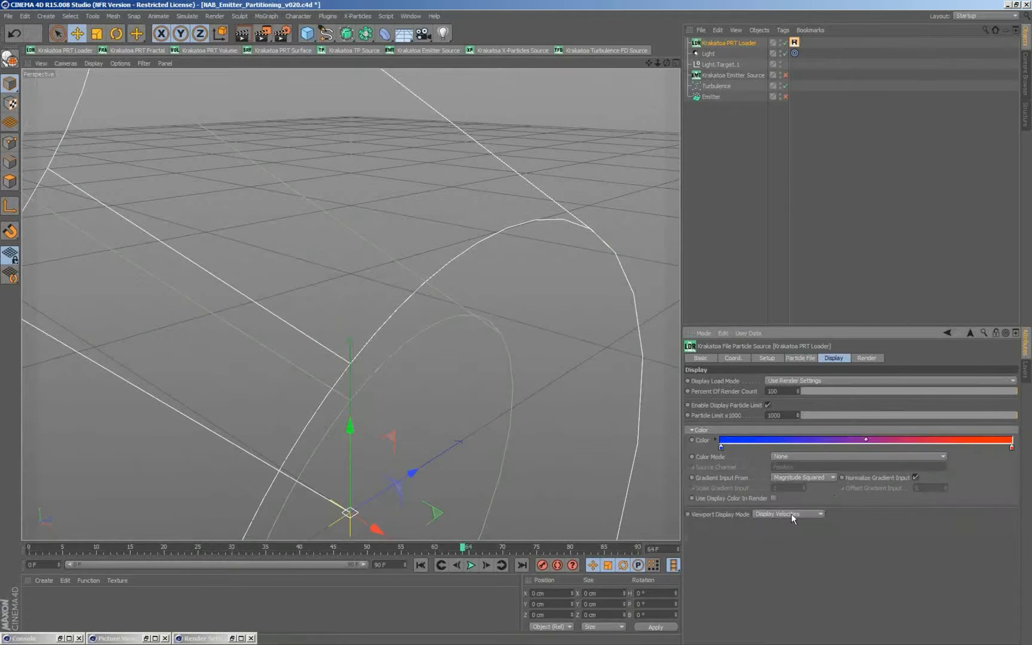
{"action": "left_click", "coordinate": [791, 514]}
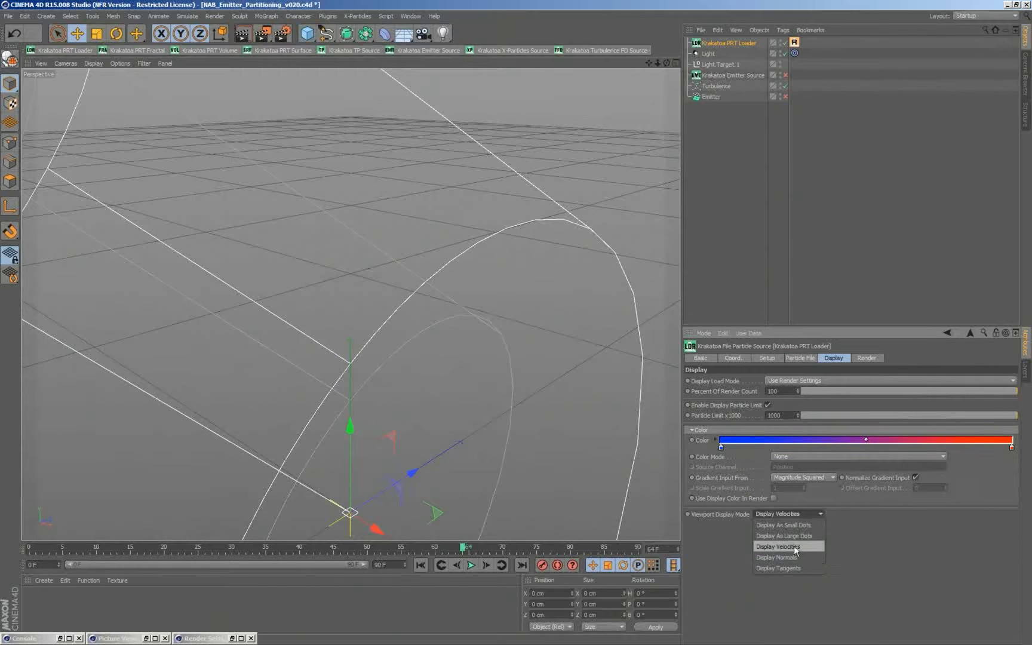
{"action": "left_click", "coordinate": [797, 524]}
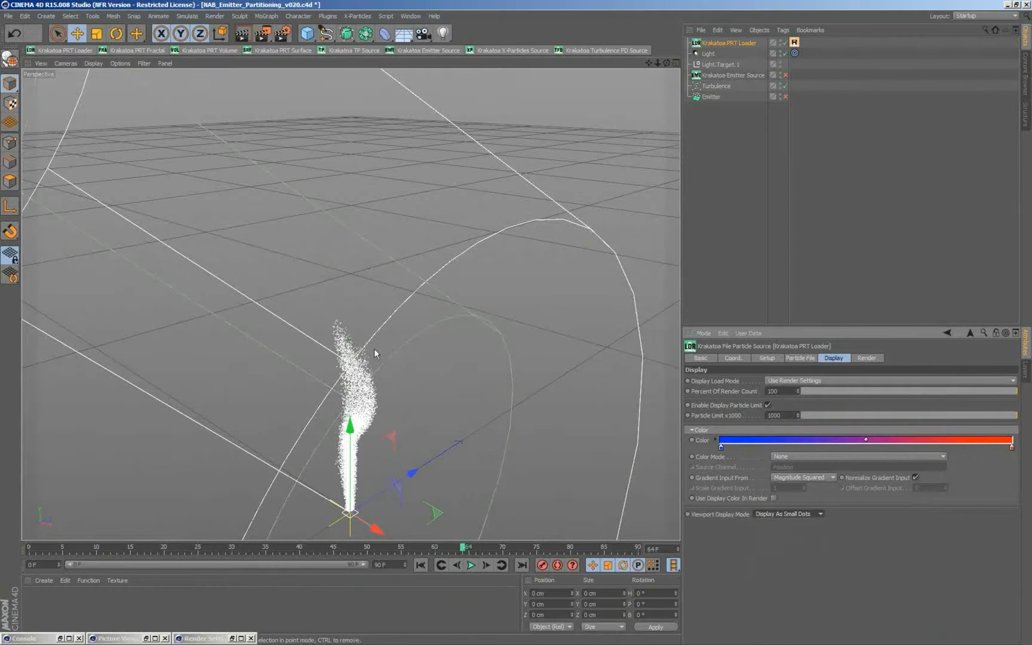
Render the particles without their velocity channel and move the Picture Viewer clear of the loader's particle file settings
{"action": "left_click", "coordinate": [798, 358]}
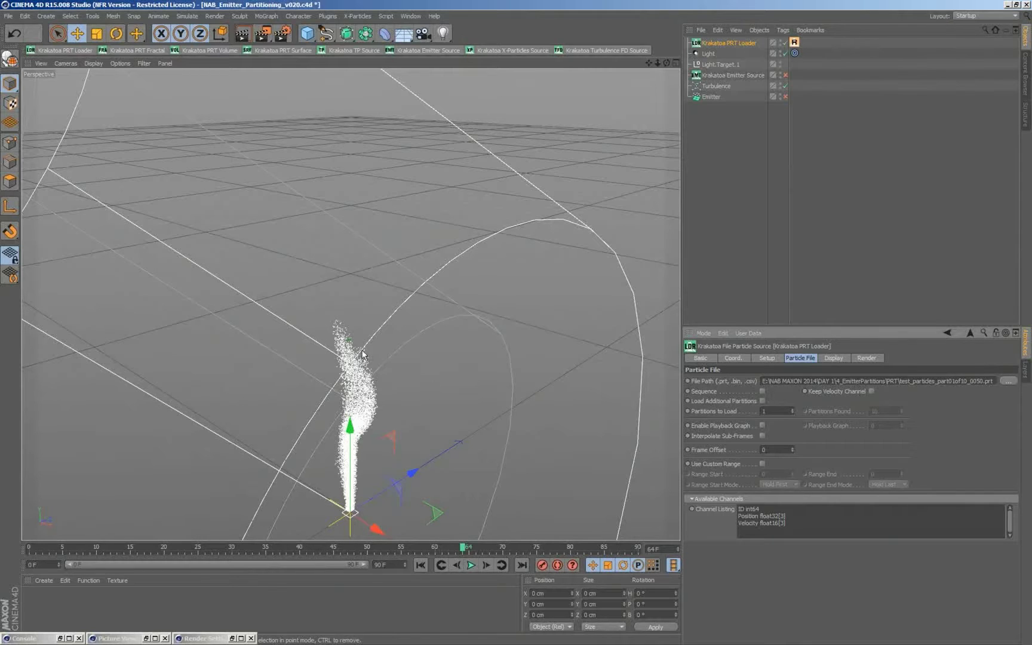
{"action": "left_click", "coordinate": [263, 30]}
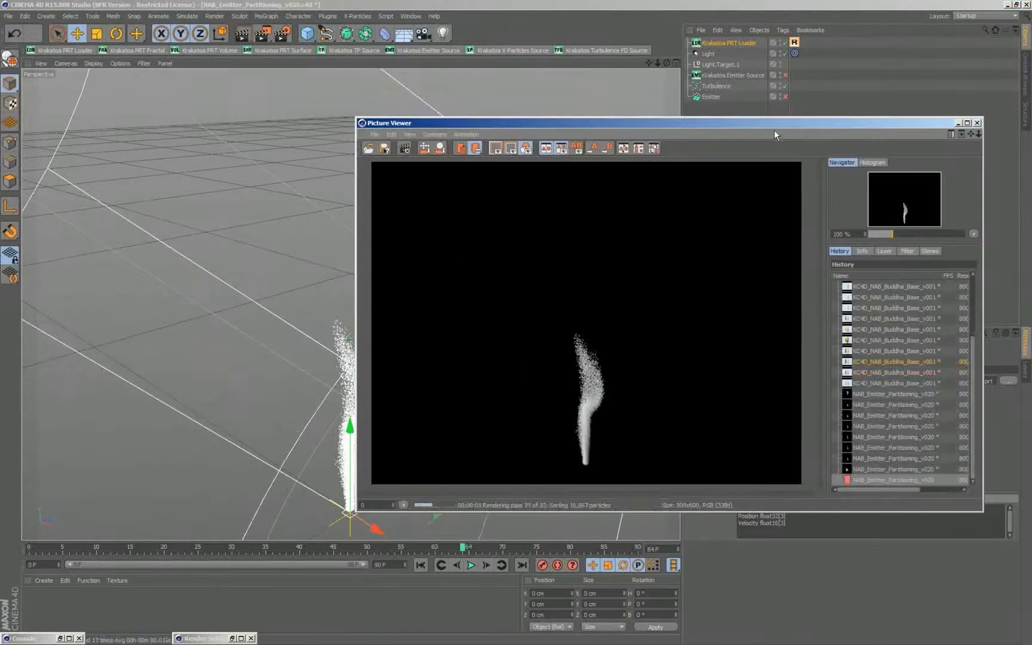
{"action": "left_click_drag", "start_coordinate": [770, 125], "coordinate": [511, 90]}
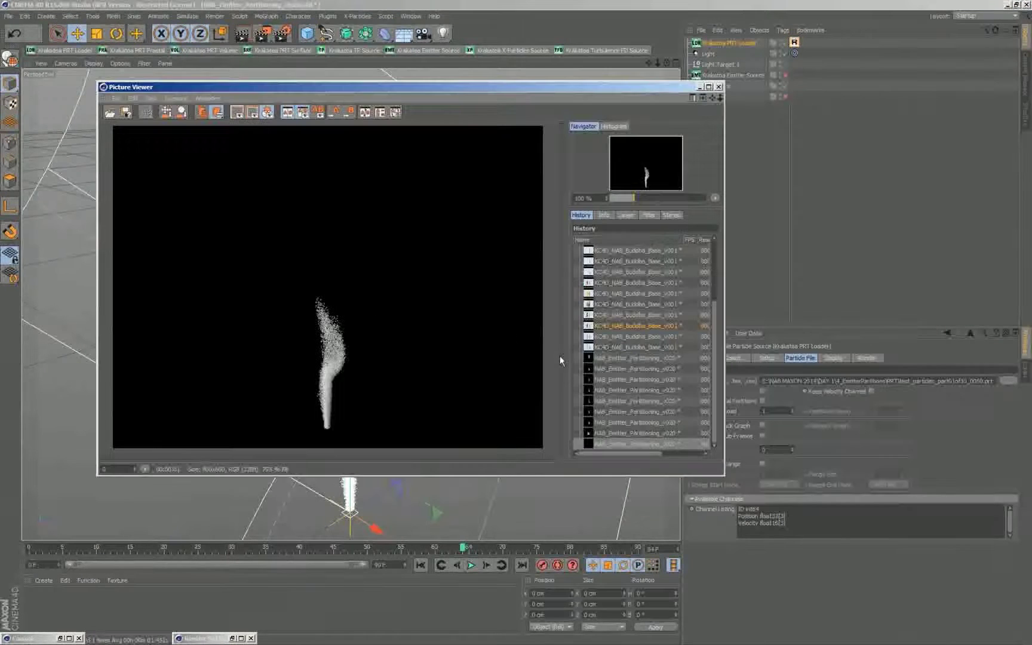
Enable Keep Velocity Channel, render the particles again and compare the last two renders in the history
{"action": "left_click", "coordinate": [871, 391]}
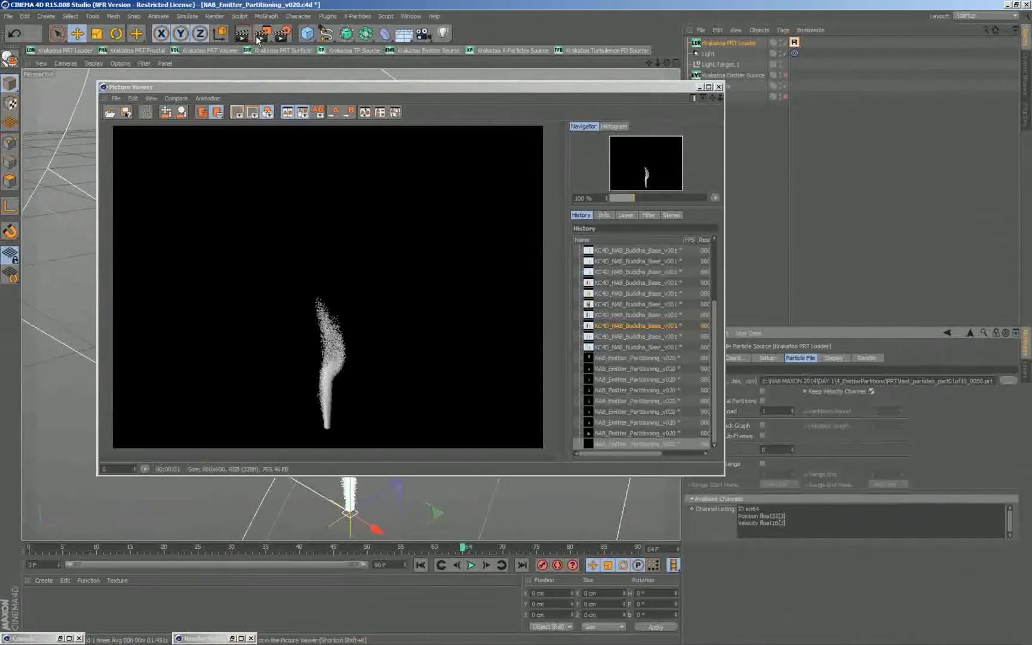
{"action": "left_click", "coordinate": [364, 273]}
{"action": "key", "text": "shift+r"}
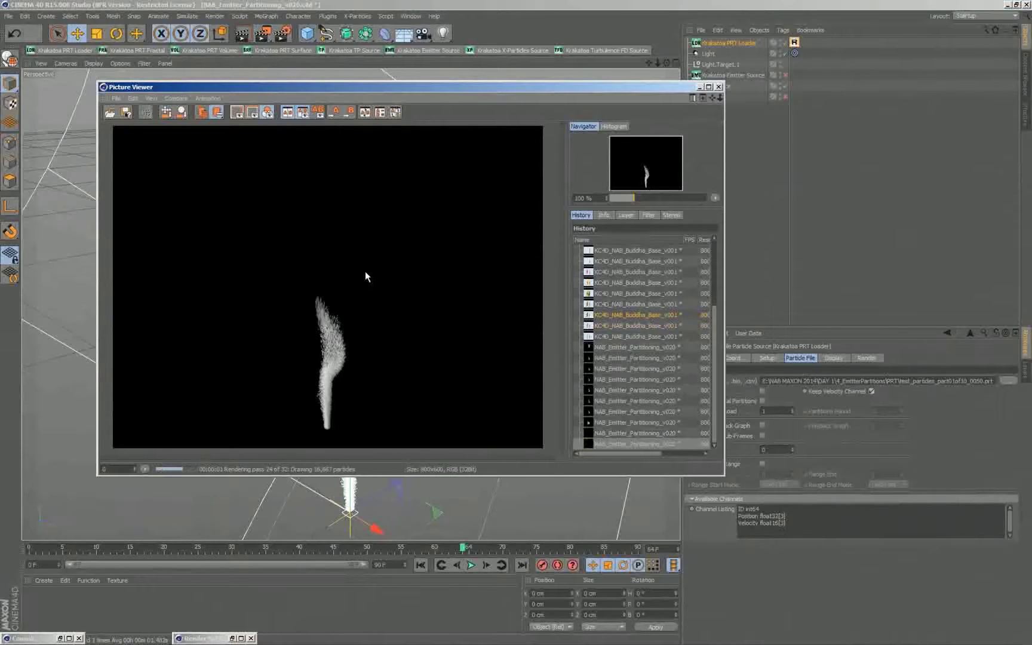
{"action": "left_click", "coordinate": [642, 434]}
{"action": "left_click", "coordinate": [639, 441]}
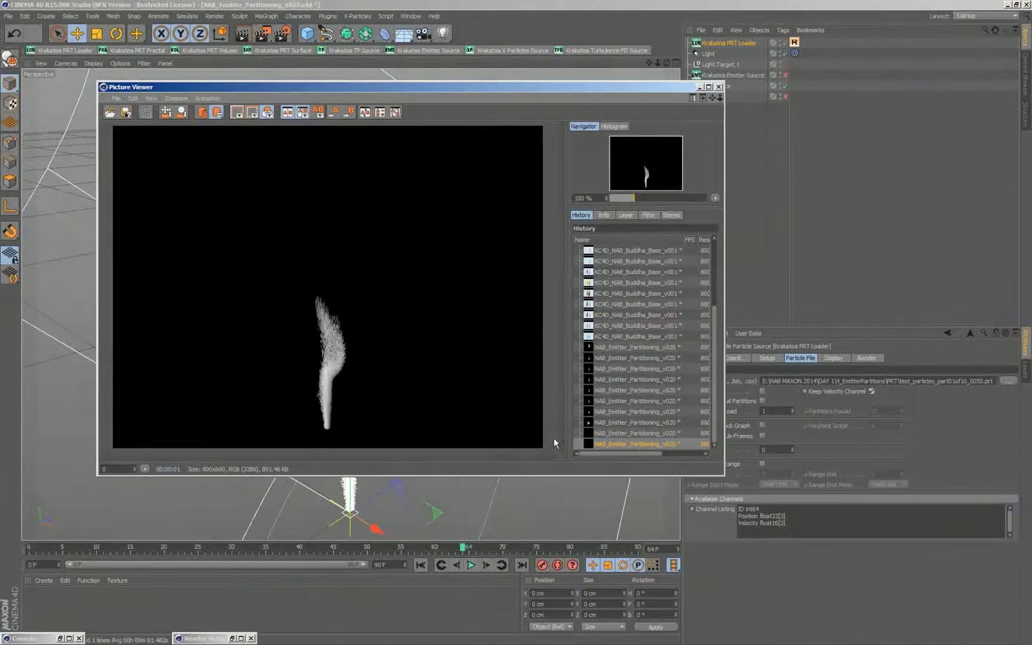
Set the Krakatoa motion blur Shutter Angle to 3600, render the particles and minimize the Render Settings
{"action": "left_click", "coordinate": [214, 637]}
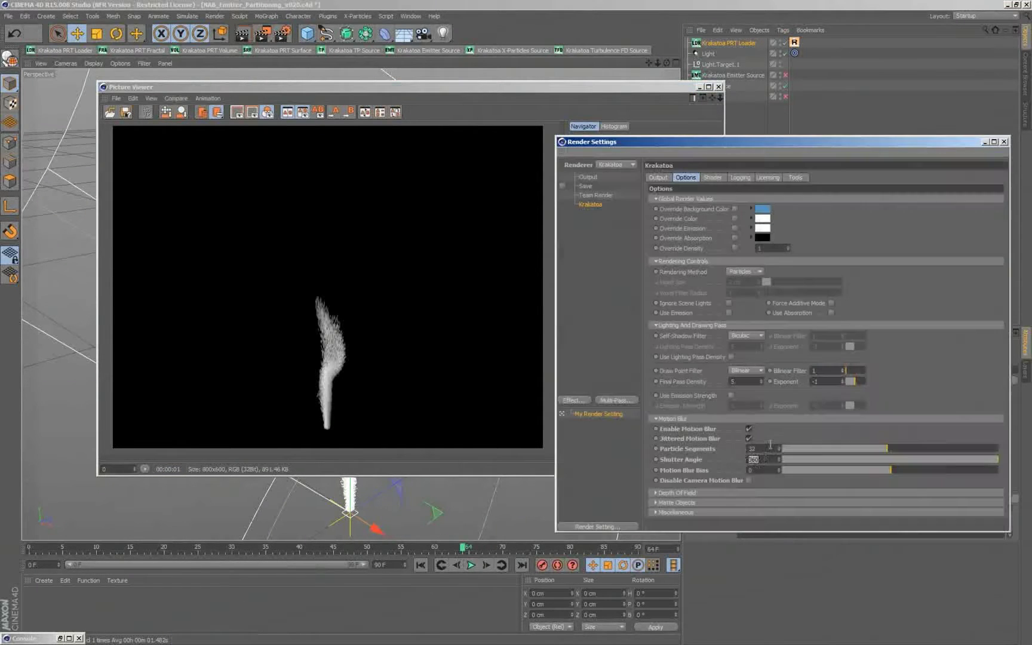
{"action": "left_click", "coordinate": [766, 459]}
{"action": "type", "text": "0"}
{"action": "key", "text": "Return"}
{"action": "left_click", "coordinate": [262, 34]}
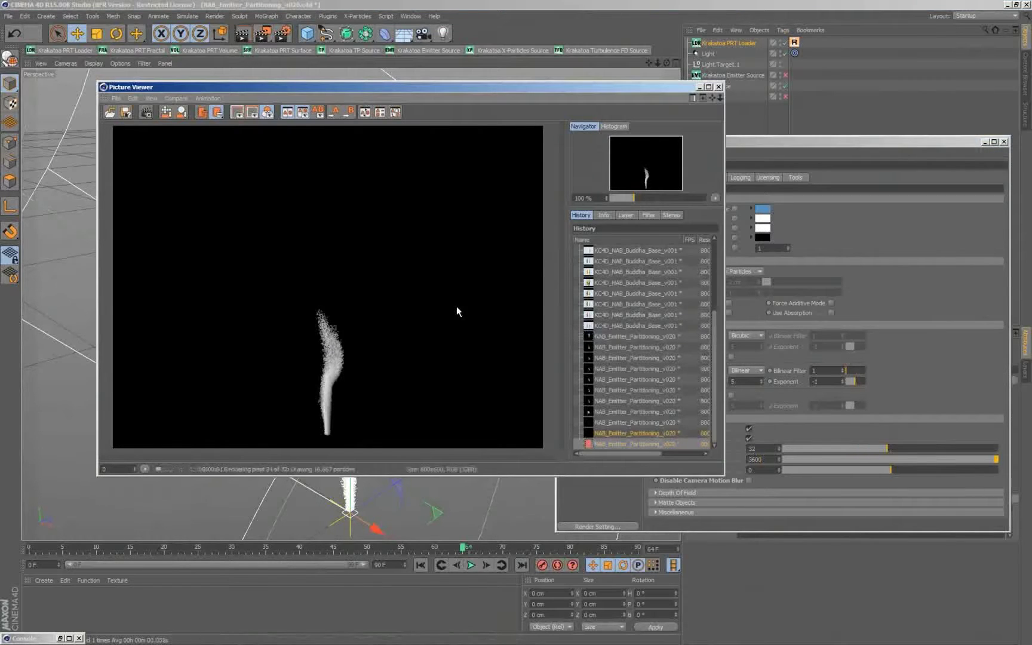
{"action": "left_click", "coordinate": [984, 142]}
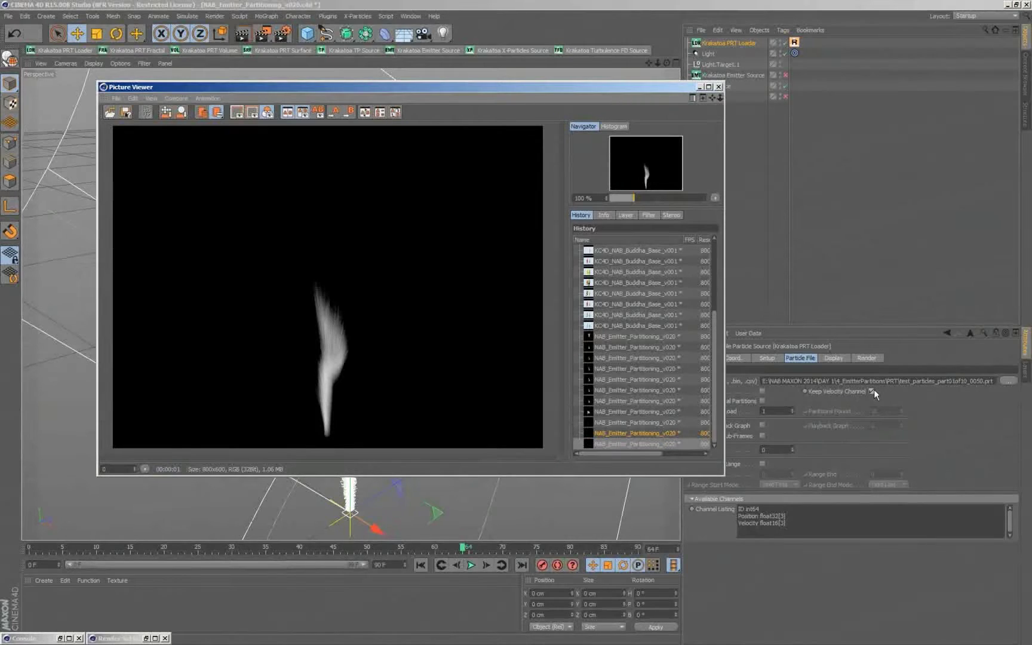
Turn off Keep Velocity Channel and render the particles with the 3600 shutter angle for comparison
{"action": "left_click", "coordinate": [871, 391]}
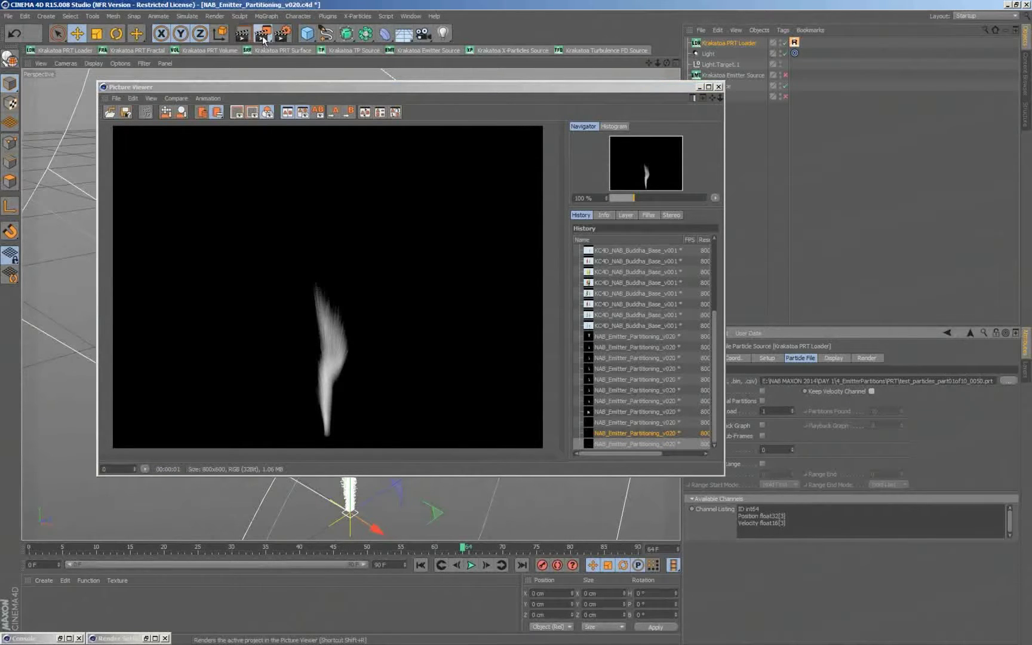
{"action": "left_click", "coordinate": [425, 254]}
{"action": "key", "text": "shift+r"}
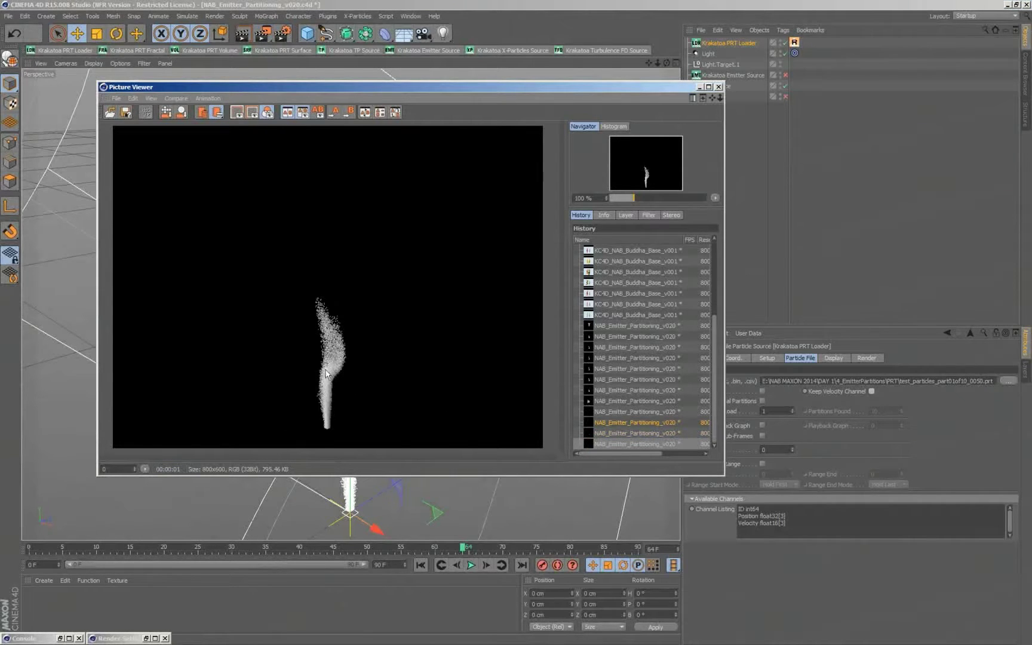
Re-enable Keep Velocity Channel and Sequence on the PRT Loader and minimize the Picture Viewer
{"action": "left_click", "coordinate": [878, 399]}
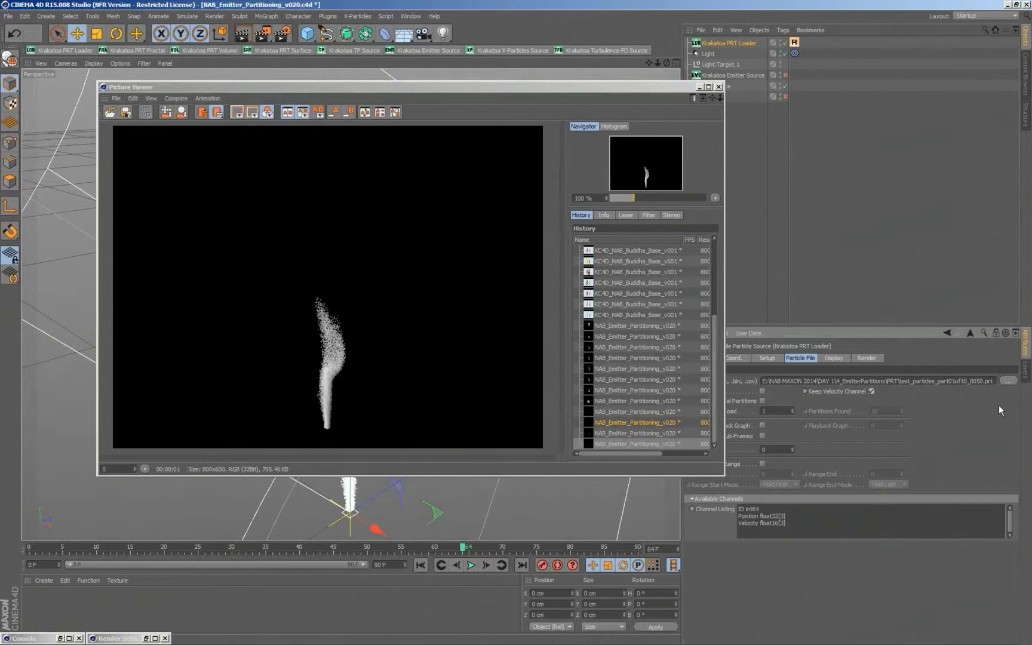
{"action": "left_click", "coordinate": [588, 85]}
{"action": "left_click_drag", "start_coordinate": [589, 85], "coordinate": [550, 72]}
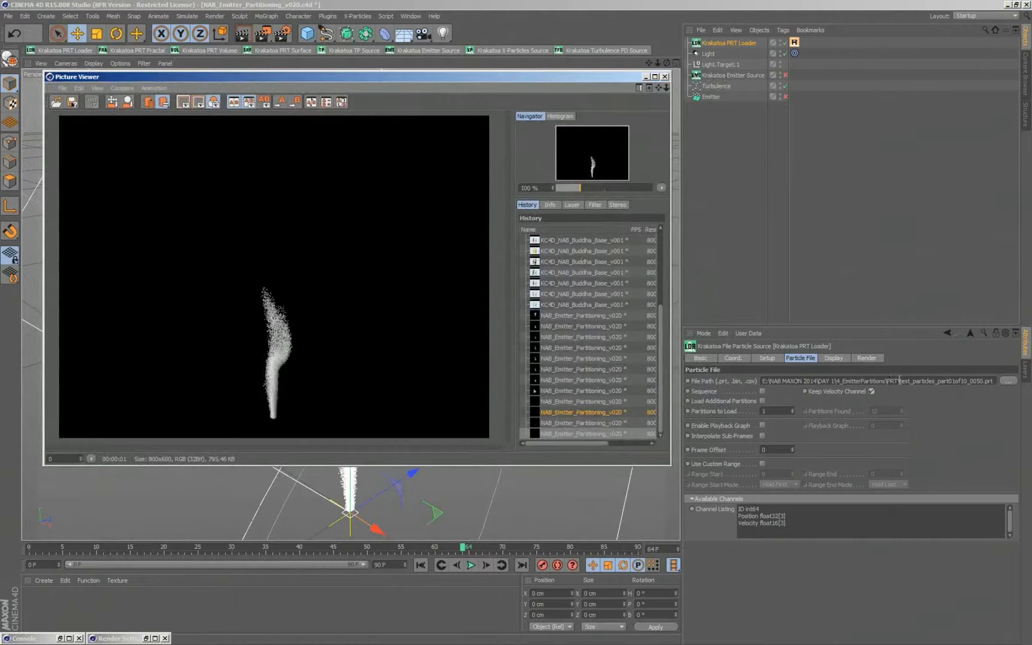
{"action": "left_click", "coordinate": [761, 391]}
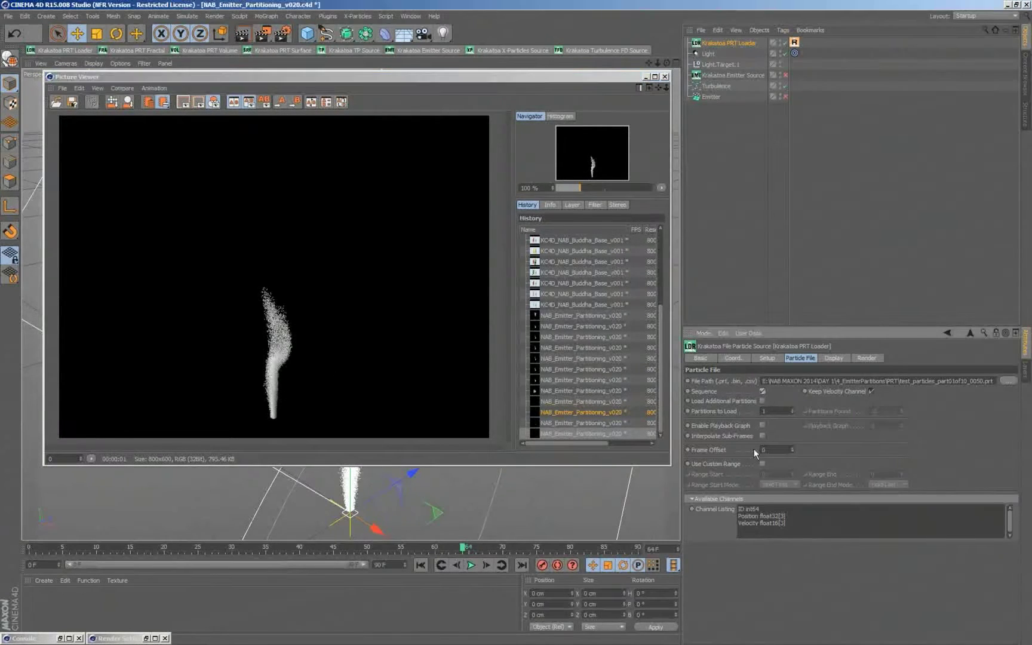
{"action": "left_click", "coordinate": [645, 76]}
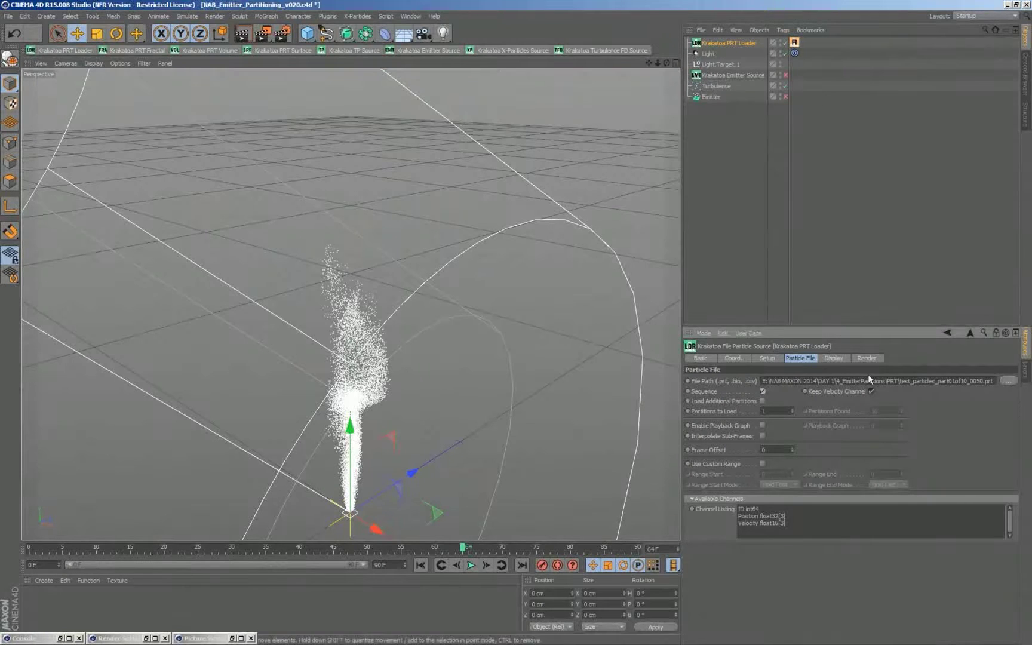
Browse the saved PRT partition files and examine the Partitioning options in the Krakatoa render output settings, including Total Partitions Count
{"action": "left_click", "coordinate": [1008, 380]}
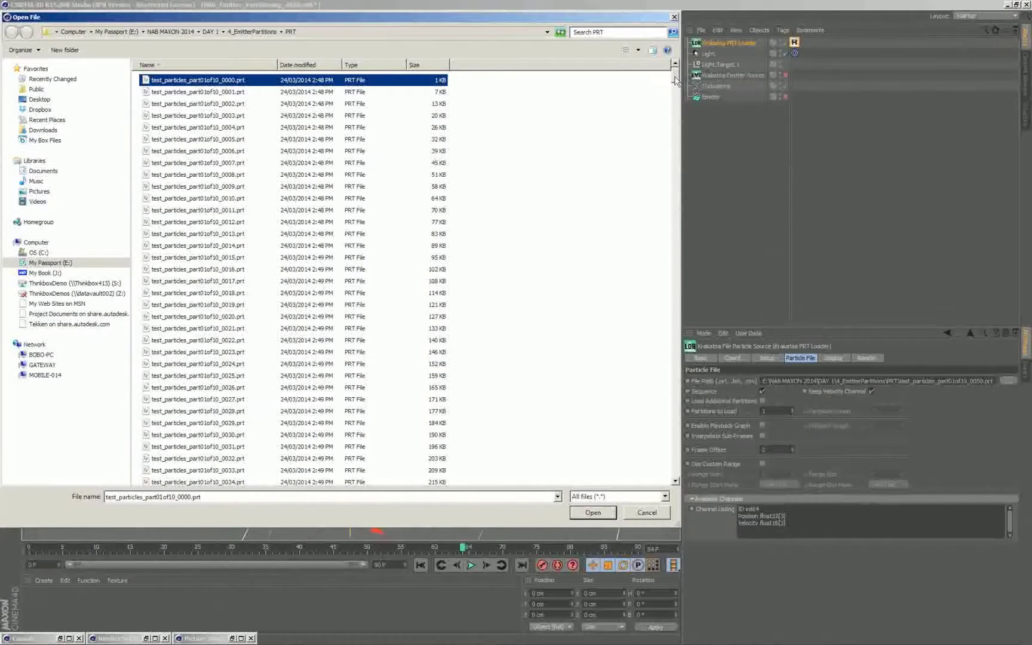
{"action": "left_click_drag", "start_coordinate": [675, 80], "coordinate": [667, 477]}
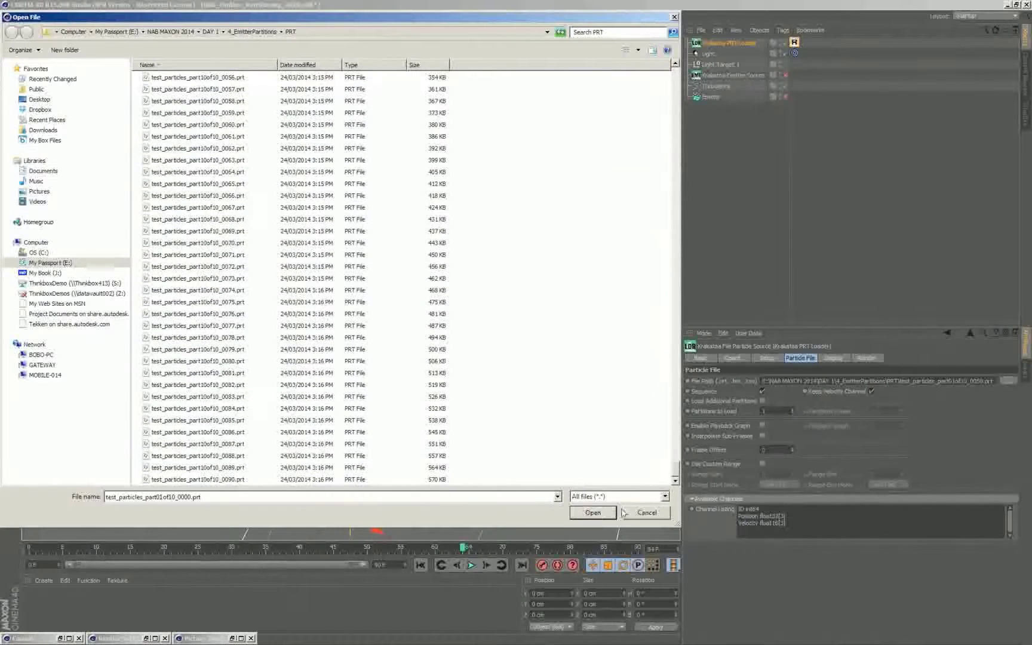
{"action": "left_click", "coordinate": [289, 34]}
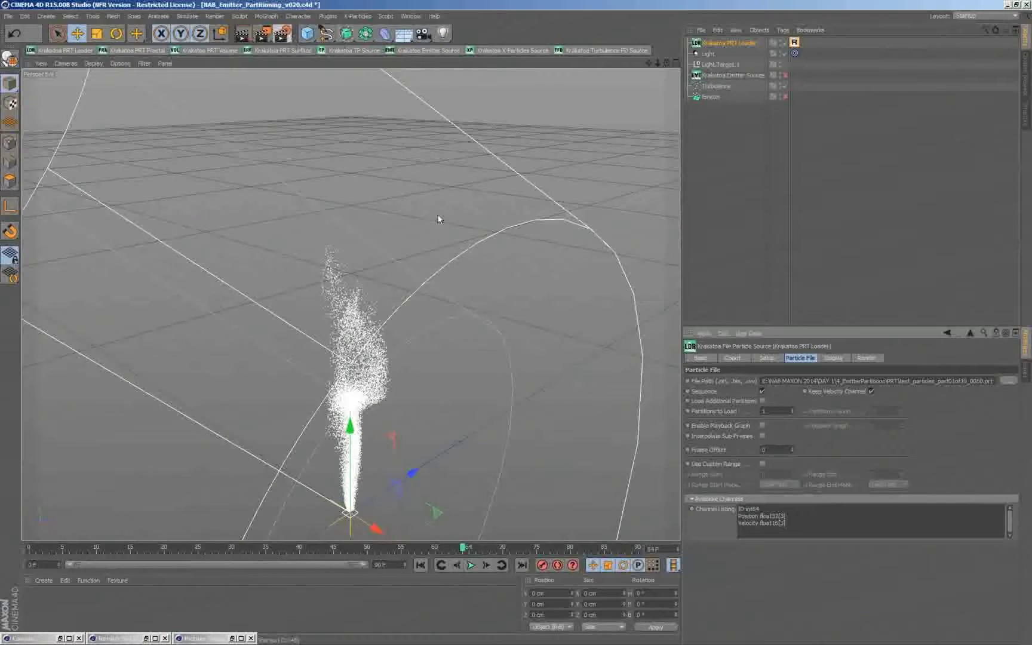
{"action": "left_click", "coordinate": [660, 178]}
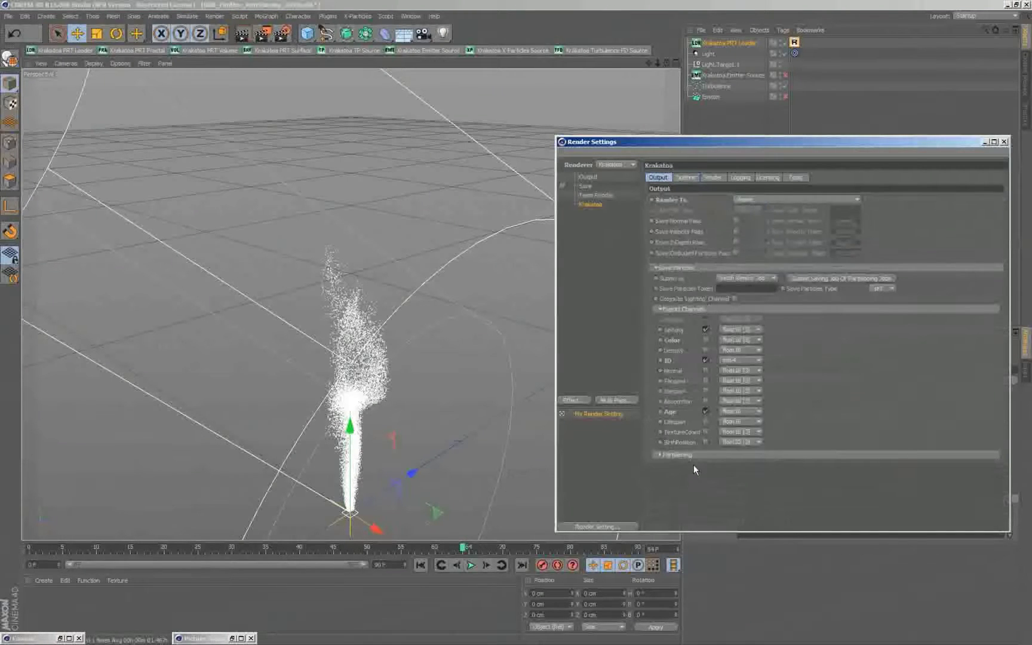
{"action": "left_click", "coordinate": [744, 454]}
{"action": "scroll", "coordinate": [849, 432], "scroll_direction": "down", "scroll_amount": 2}
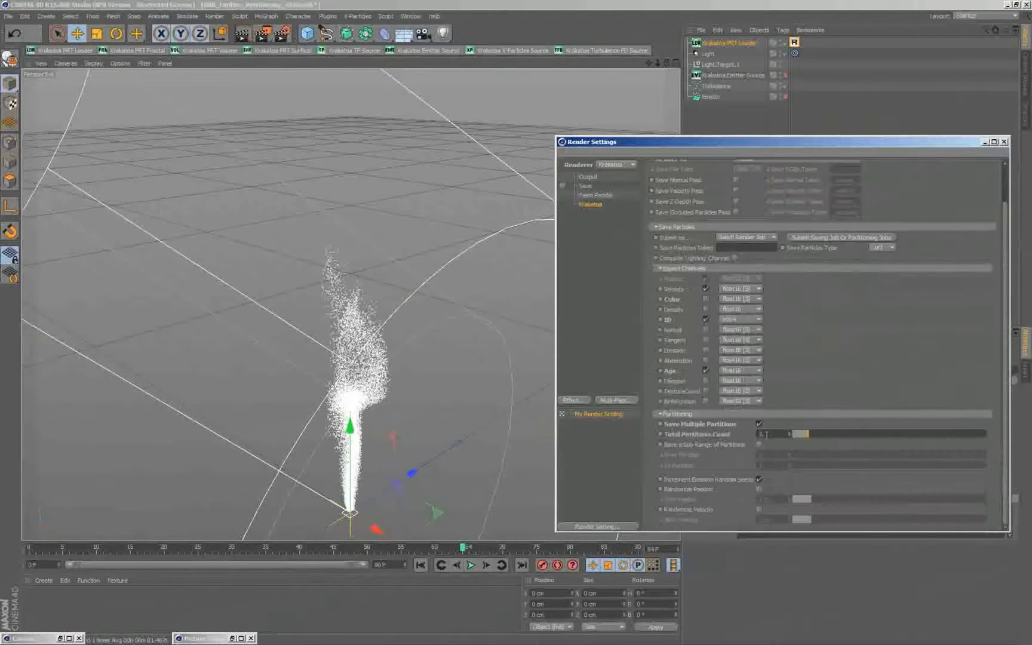
{"action": "left_click", "coordinate": [770, 433]}
{"action": "left_click_drag", "start_coordinate": [813, 435], "coordinate": [809, 435]}
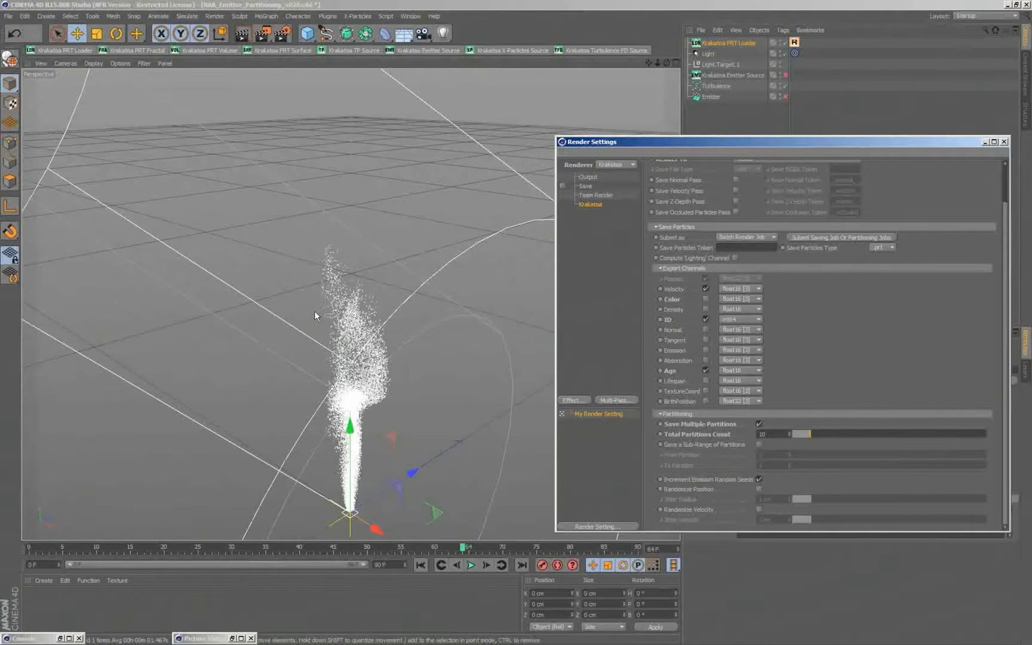
{"action": "left_click", "coordinate": [985, 143]}
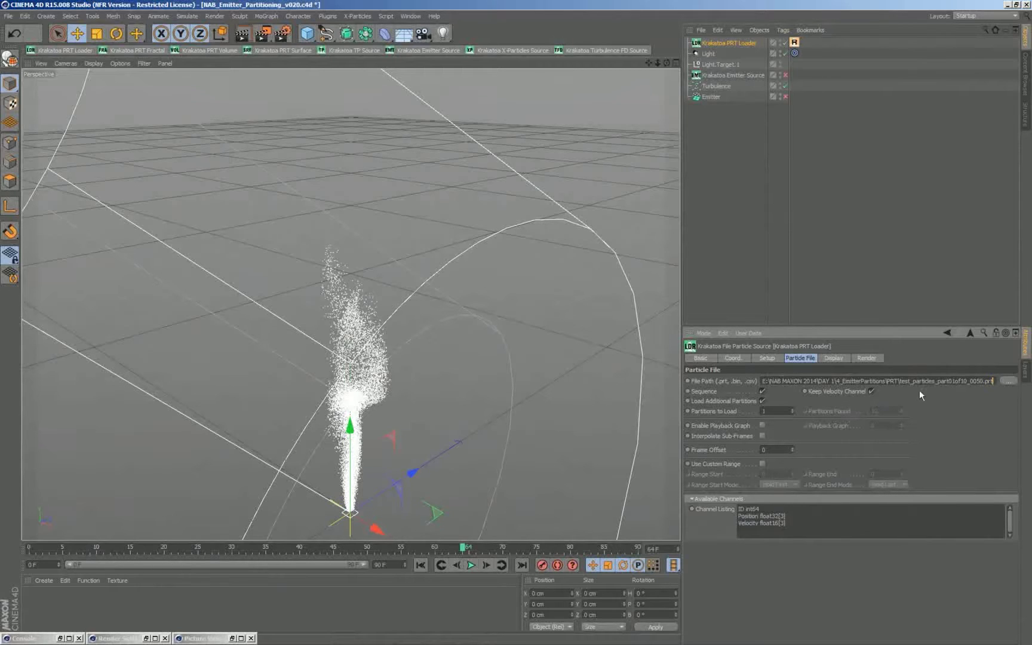
Raise Partitions to Load on the Krakatoa PRT Loader to 10
{"action": "left_click", "coordinate": [792, 409]}
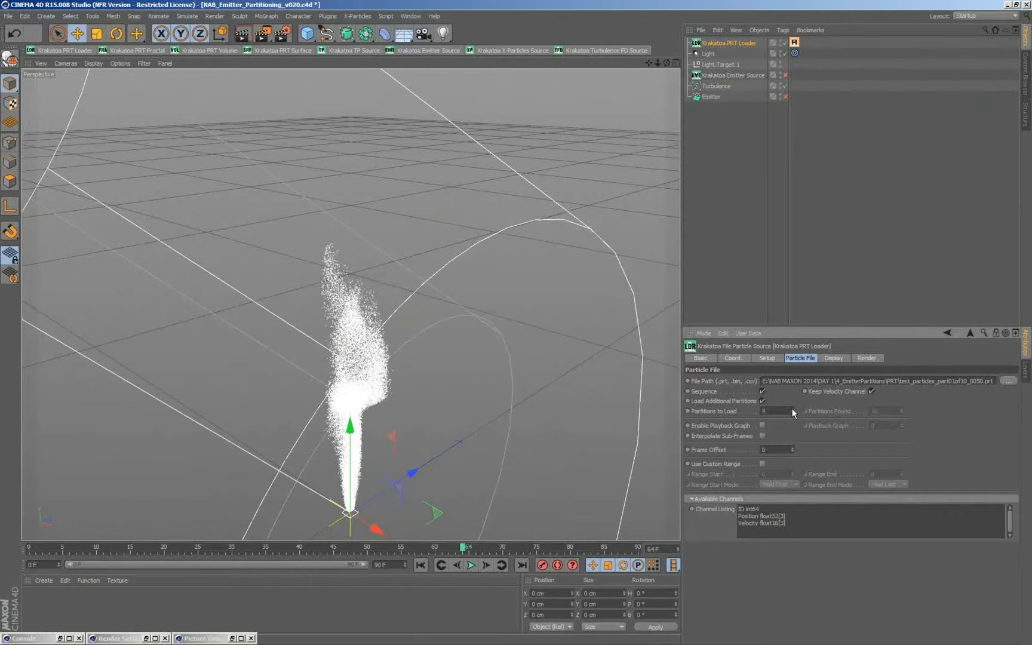
{"action": "left_click", "coordinate": [792, 409]}
{"action": "left_click", "coordinate": [792, 409]}
{"action": "left_click", "coordinate": [792, 409]}
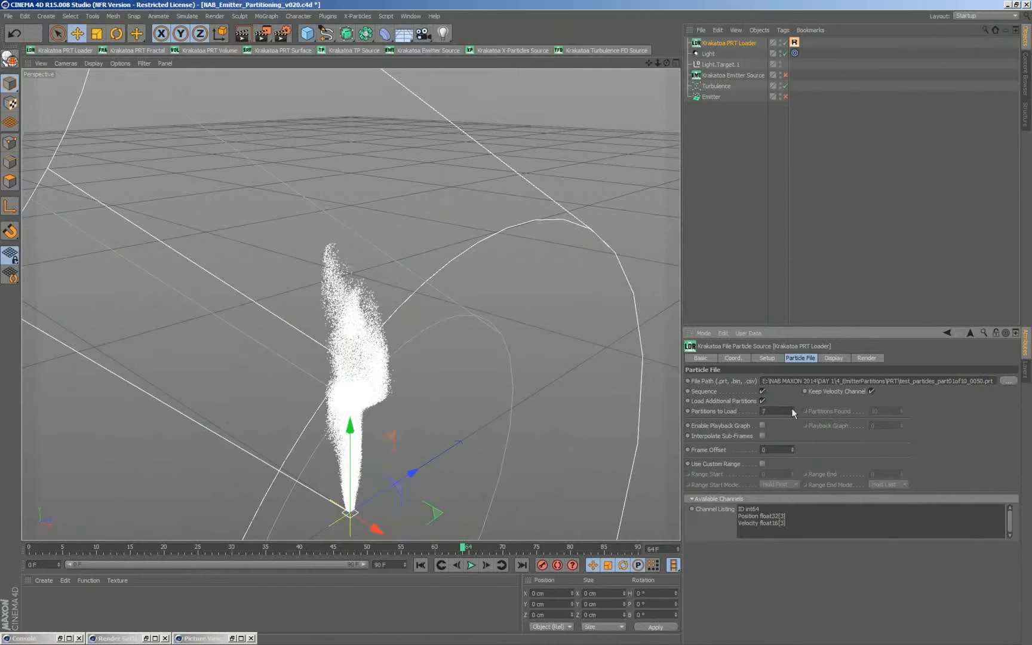
{"action": "left_click", "coordinate": [792, 409]}
{"action": "left_click", "coordinate": [792, 408]}
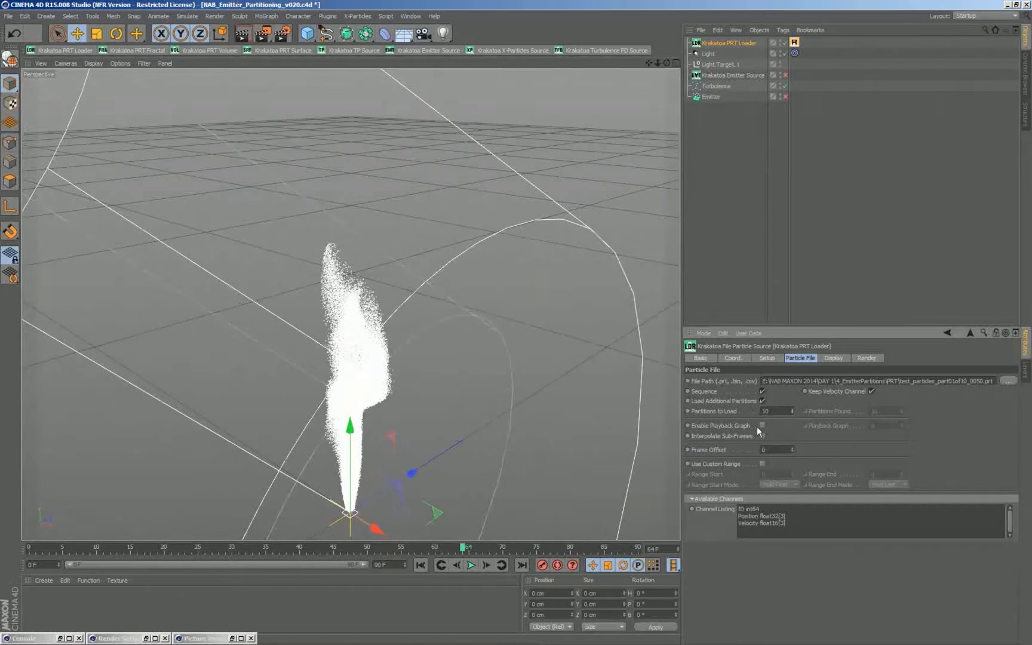
Render the particles with all ten partitions loaded and check the render statistics in the Console
{"action": "key", "text": "shift+r"}
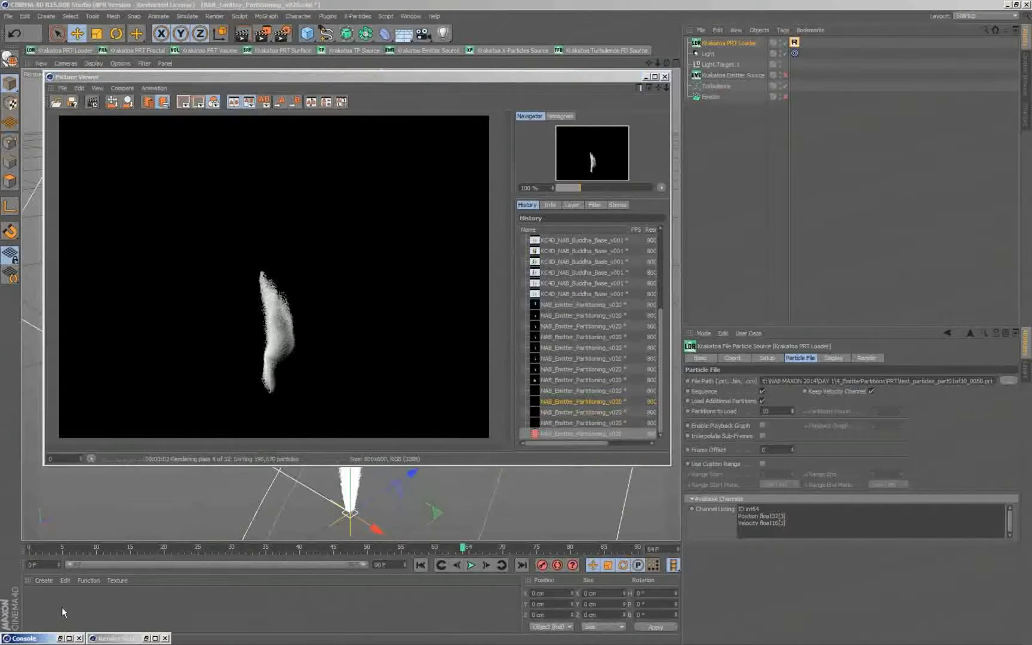
{"action": "left_click", "coordinate": [60, 637]}
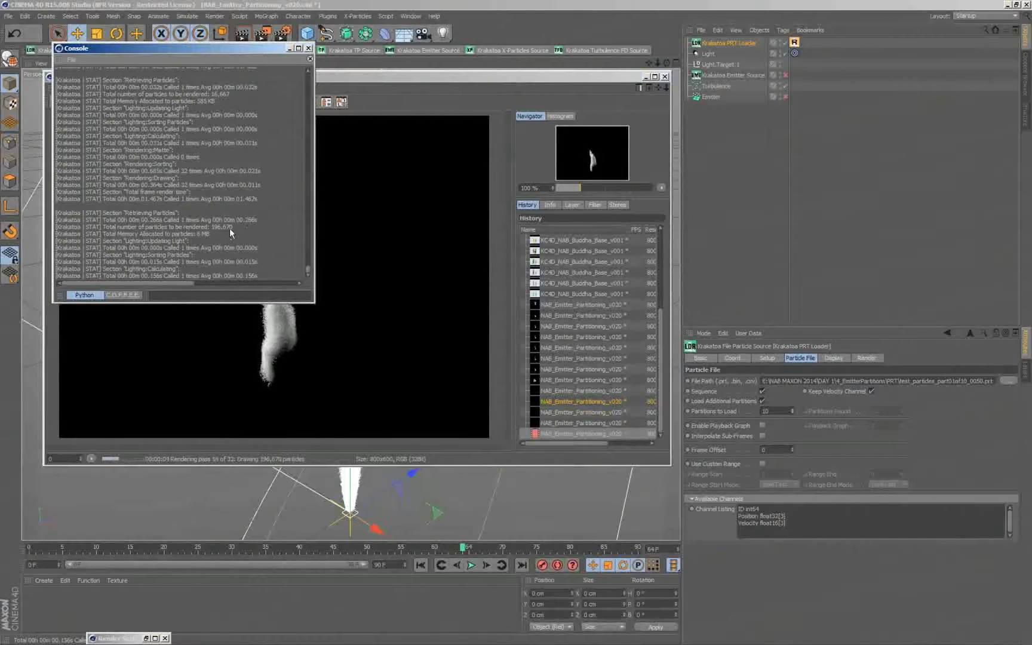
{"action": "scroll", "coordinate": [231, 227], "scroll_direction": "up", "scroll_amount": 3}
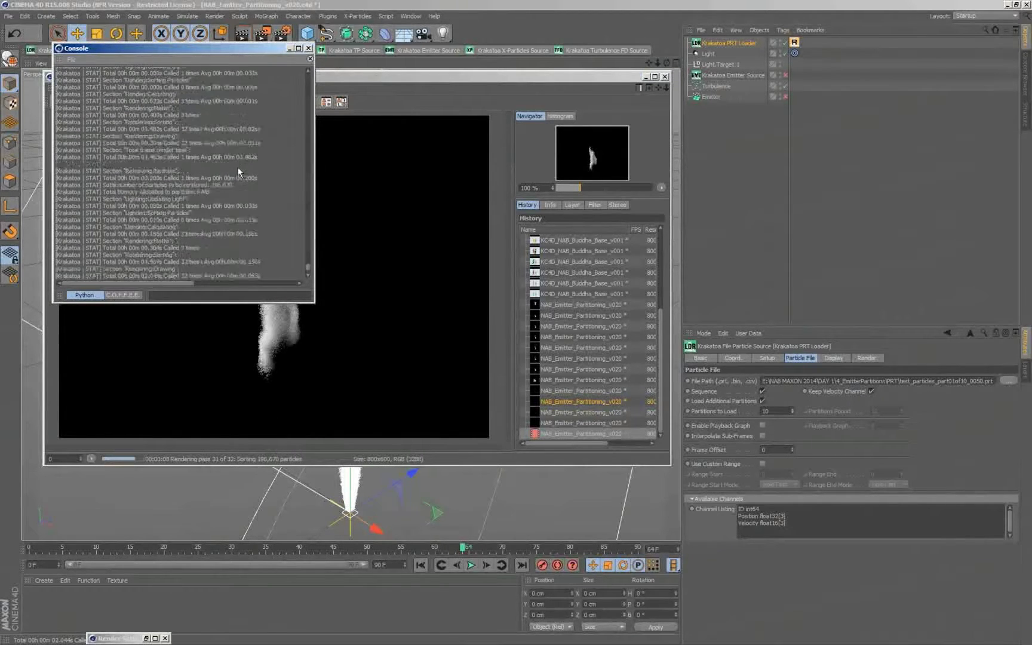
{"action": "left_click", "coordinate": [289, 48]}
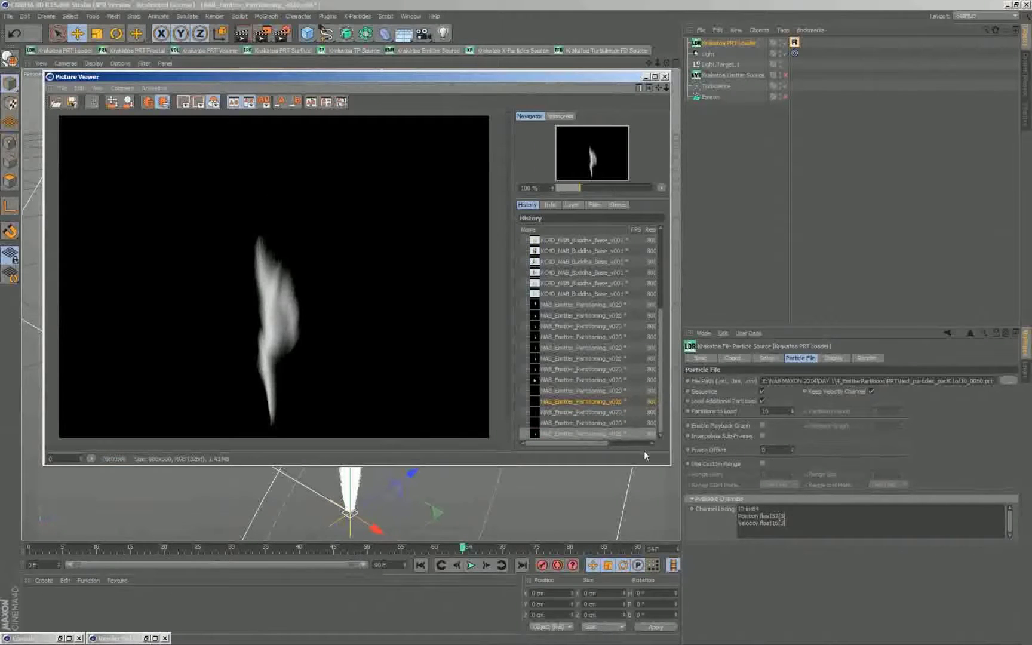
Turn off Load Additional Partitions on the PRT Loader and minimize the Picture Viewer
{"action": "left_click", "coordinate": [790, 557]}
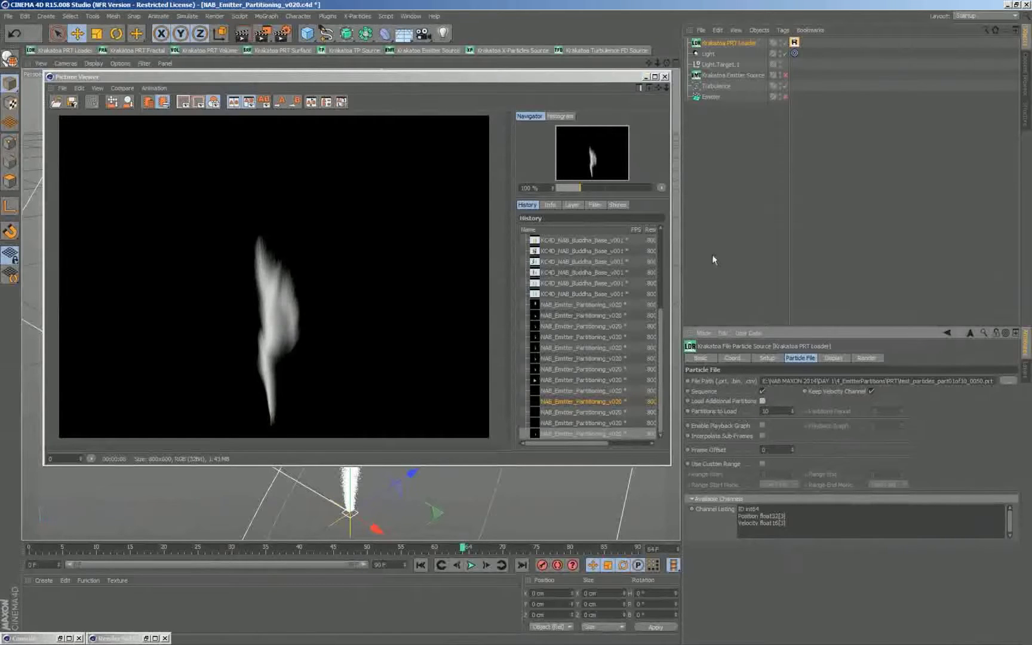
{"action": "left_click", "coordinate": [646, 77]}
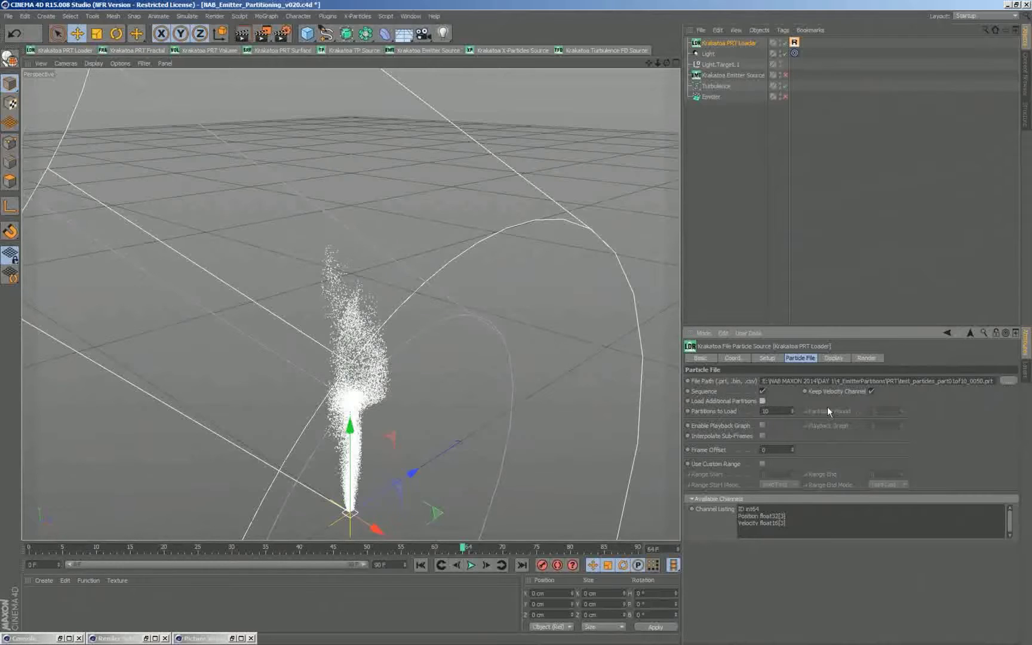
Enable Playback Graph on the PRT Loader and try out different graph values before resetting it to 0
{"action": "left_click", "coordinate": [762, 424]}
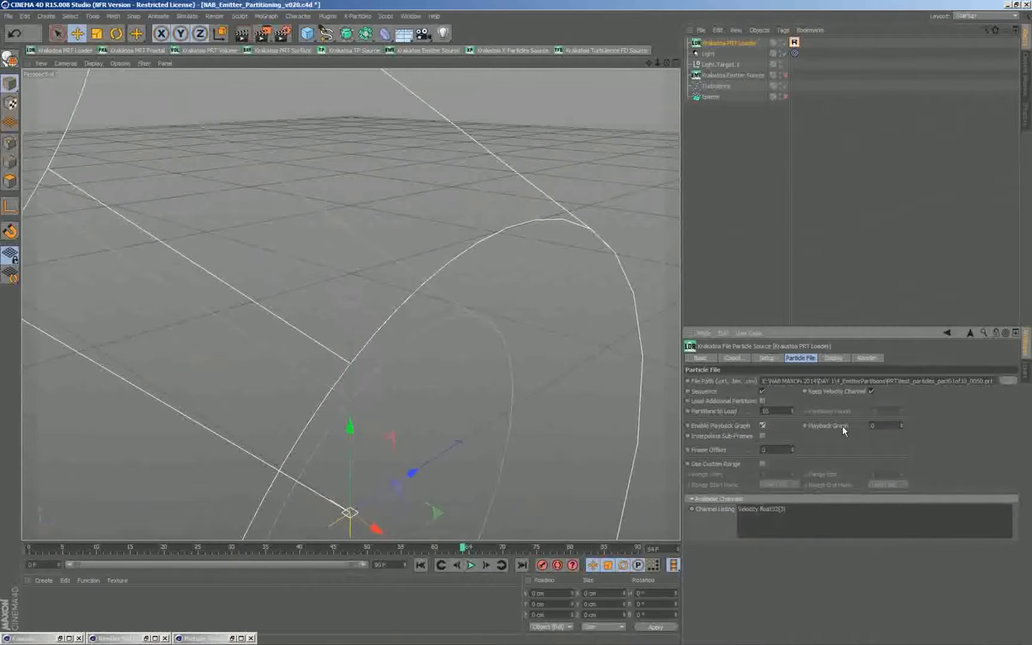
{"action": "mouse_move", "coordinate": [902, 426]}
{"action": "left_mouse_down"}
{"action": "mouse_move", "coordinate": [902, 341]}
{"action": "mouse_move", "coordinate": [896, 419]}
{"action": "left_mouse_up"}
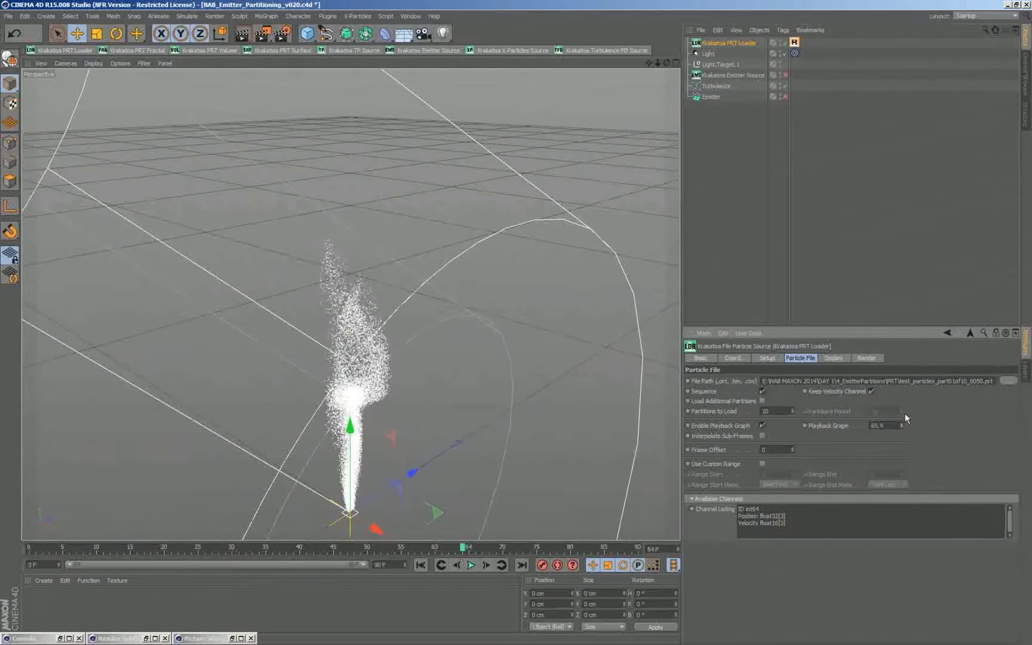
{"action": "right_click", "coordinate": [900, 427]}
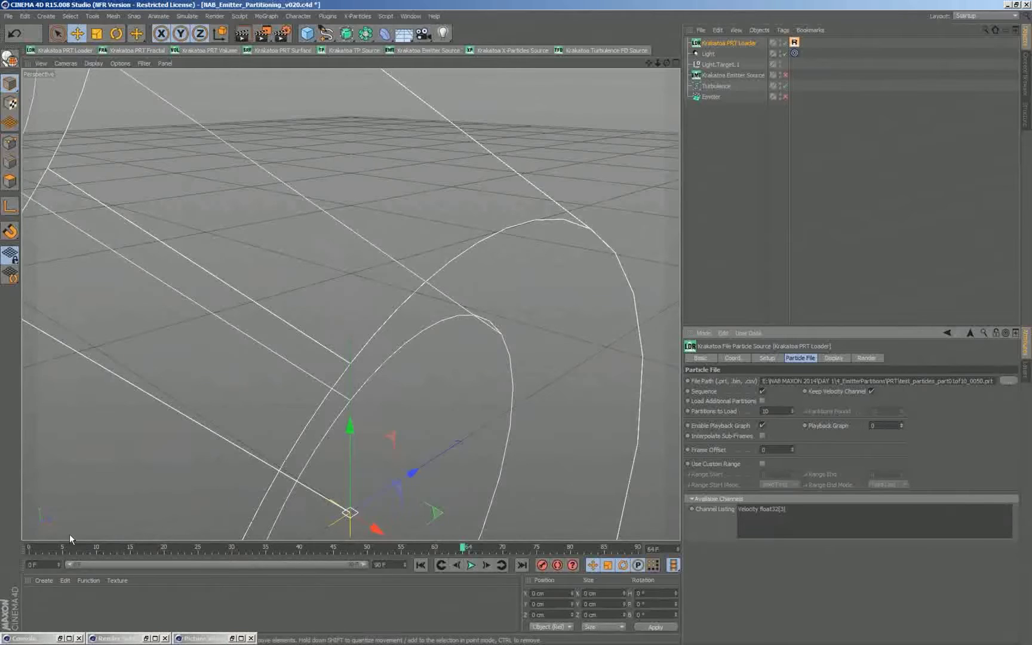
Set Playback Graph to 50 at frame 0 and add a keyframe for it
{"action": "left_click", "coordinate": [28, 548]}
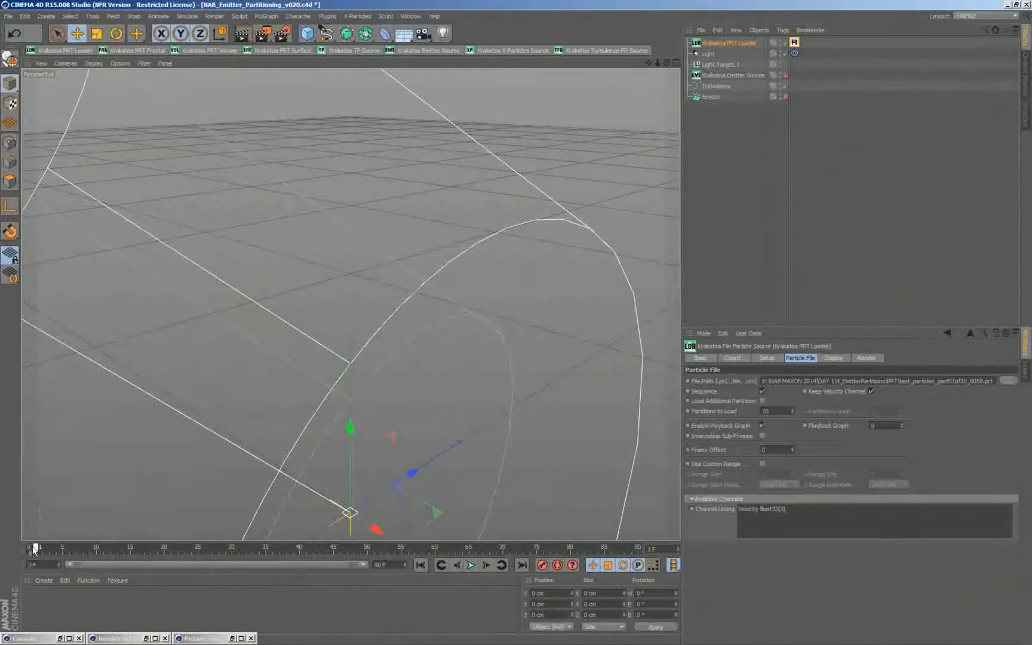
{"action": "left_click_drag", "start_coordinate": [889, 428], "coordinate": [851, 424]}
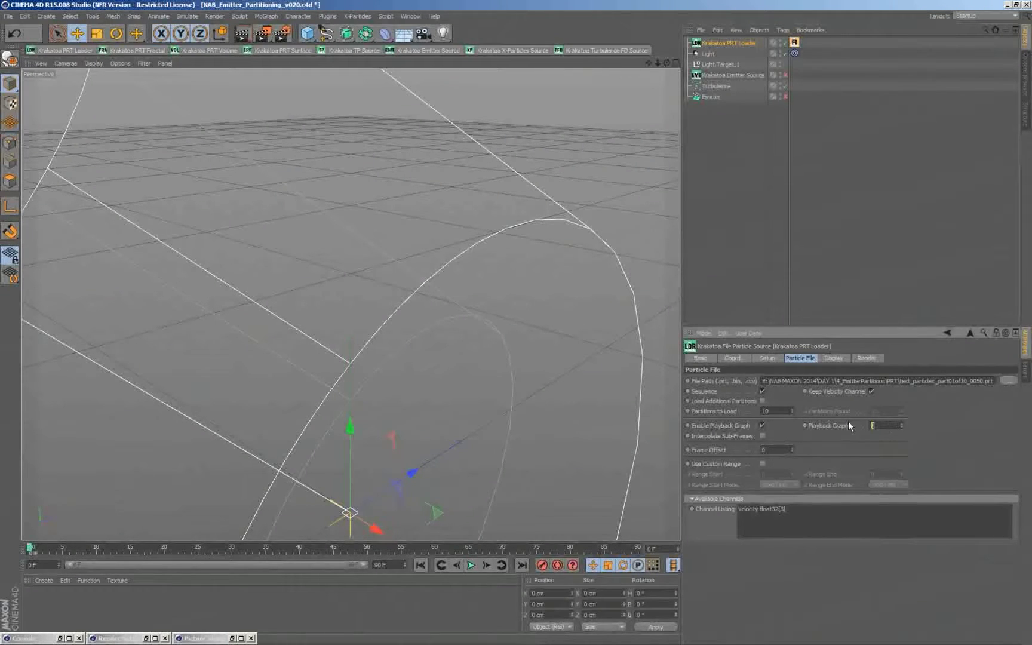
{"action": "type", "text": "50"}
{"action": "right_click", "coordinate": [877, 426]}
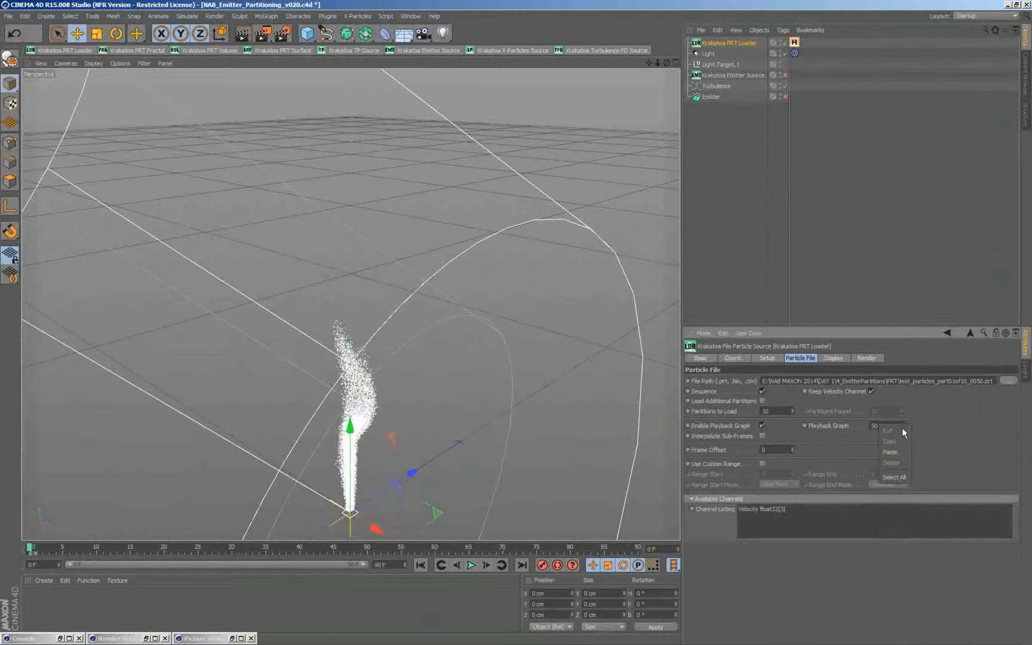
{"action": "left_click", "coordinate": [847, 424]}
{"action": "right_click", "coordinate": [839, 425]}
{"action": "mouse_move", "coordinate": [859, 433]}
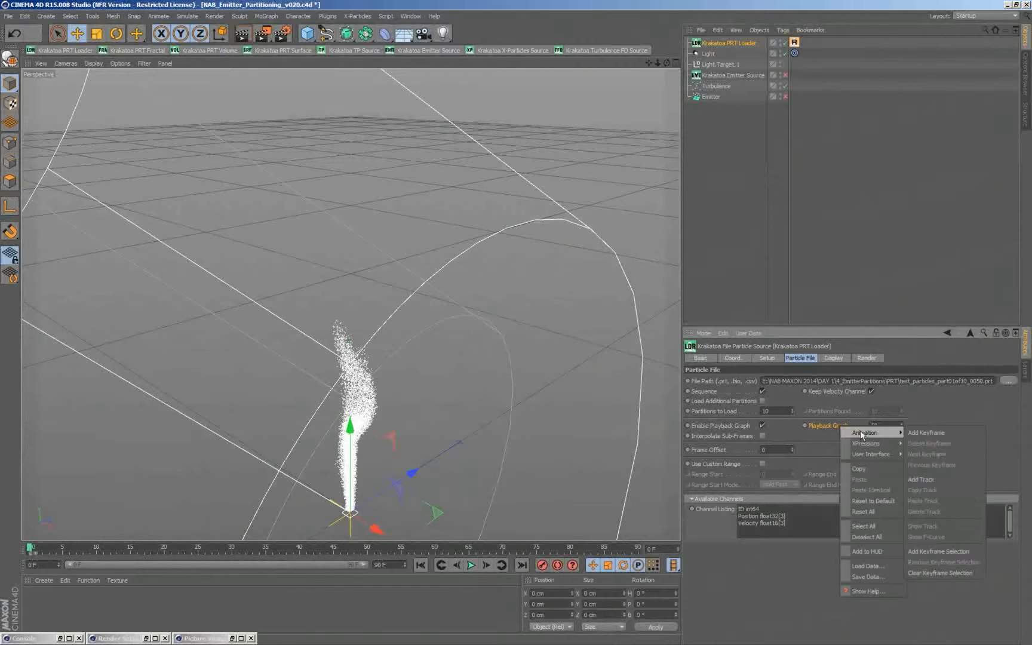
{"action": "left_click", "coordinate": [926, 434]}
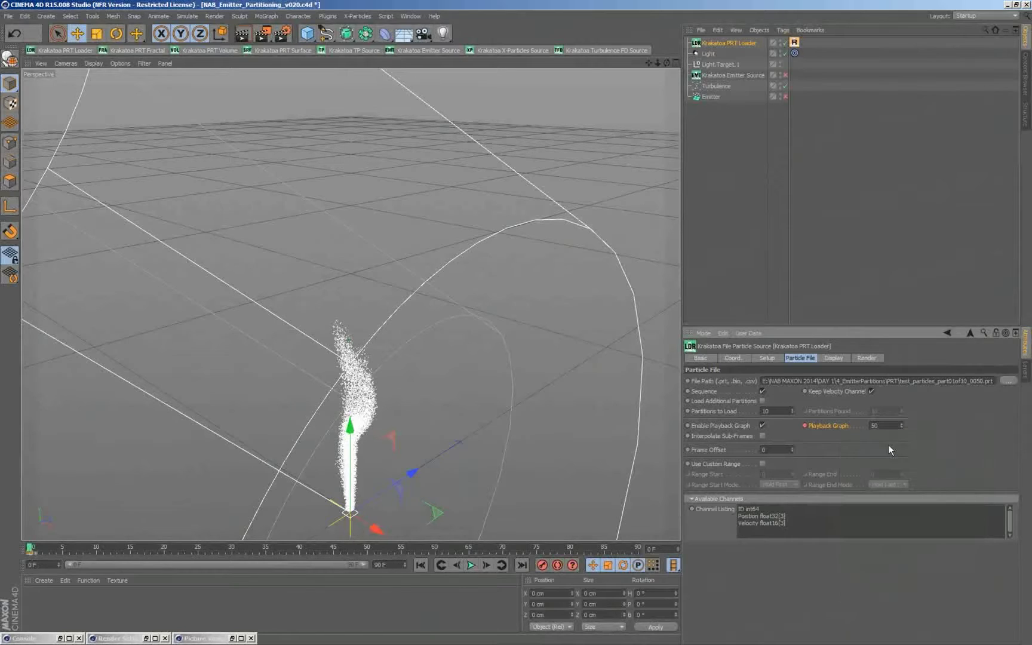
Keyframe Playback Graph at 0 on frame 50 and scrub the timeline back to check the reversed playback
{"action": "left_click", "coordinate": [368, 545]}
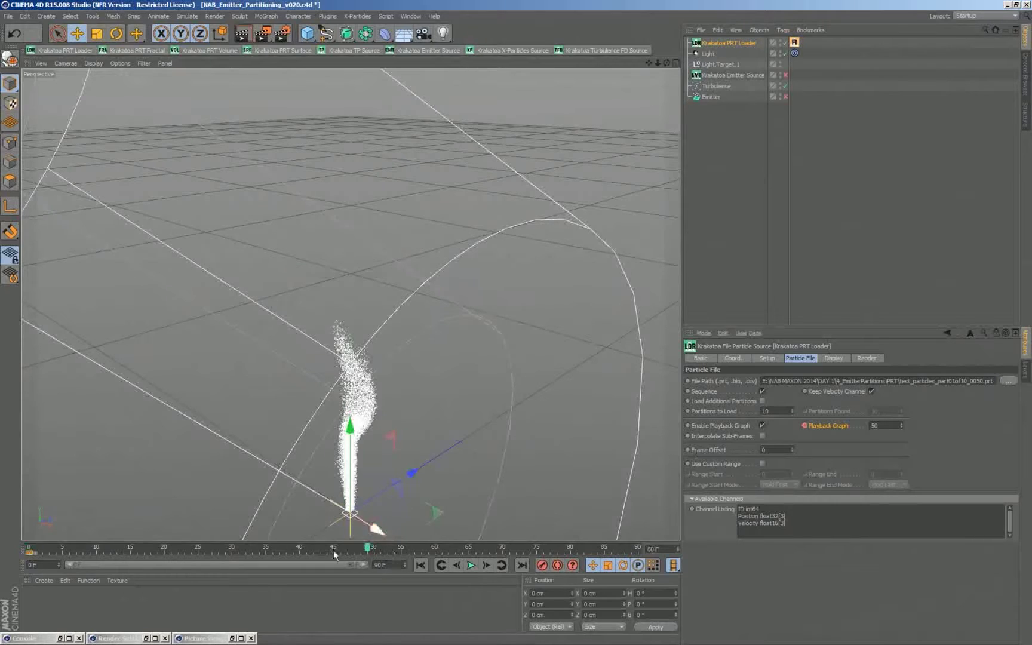
{"action": "double_click", "coordinate": [873, 425]}
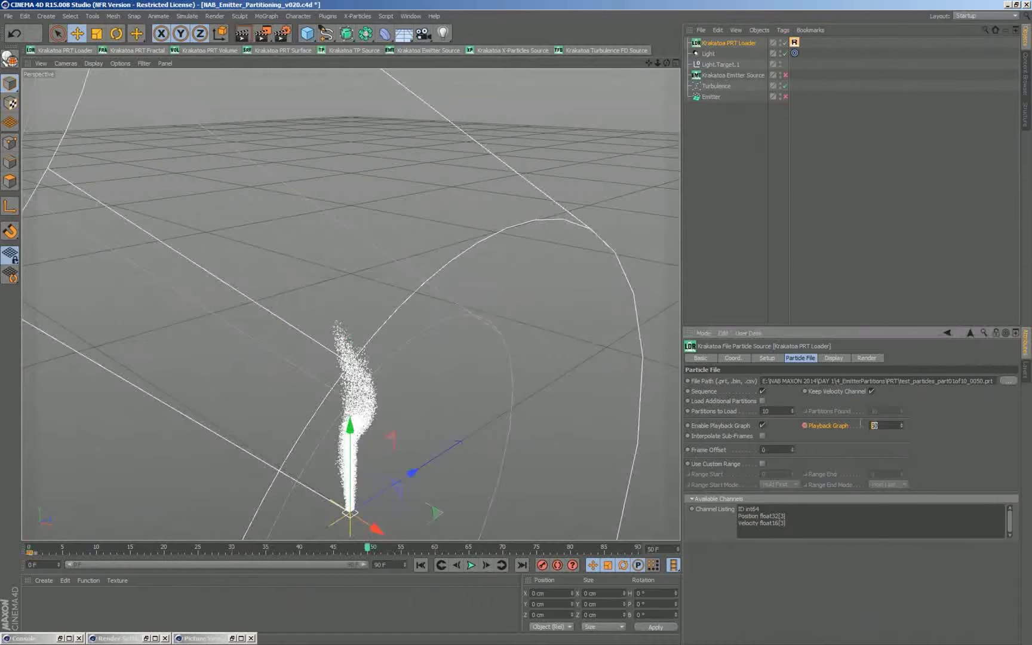
{"action": "type", "text": "0"}
{"action": "right_click", "coordinate": [841, 424]}
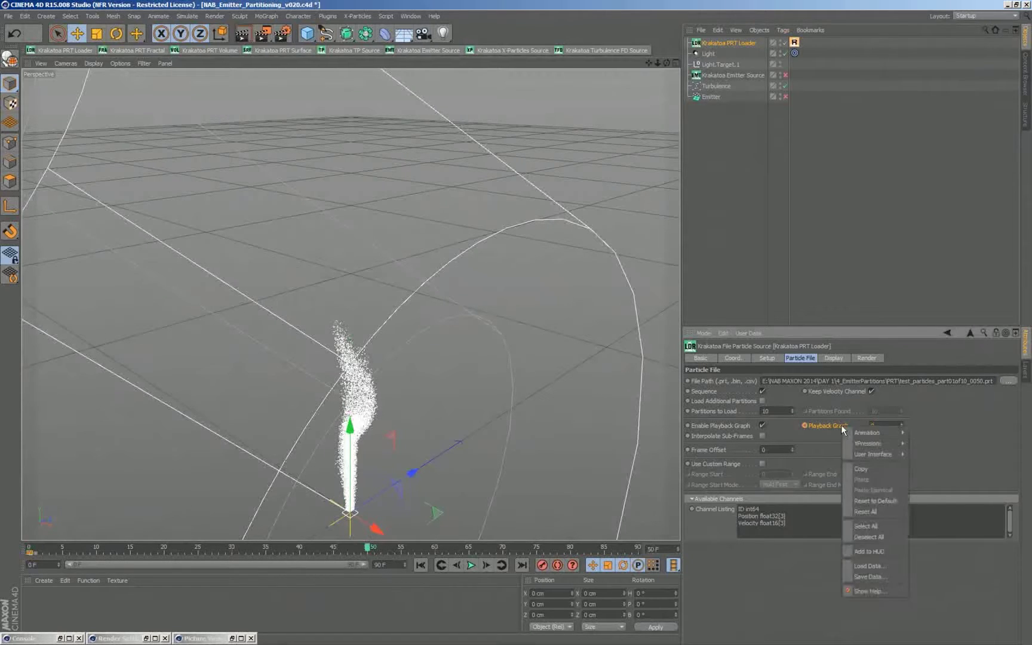
{"action": "mouse_move", "coordinate": [851, 433]}
{"action": "left_click", "coordinate": [924, 431]}
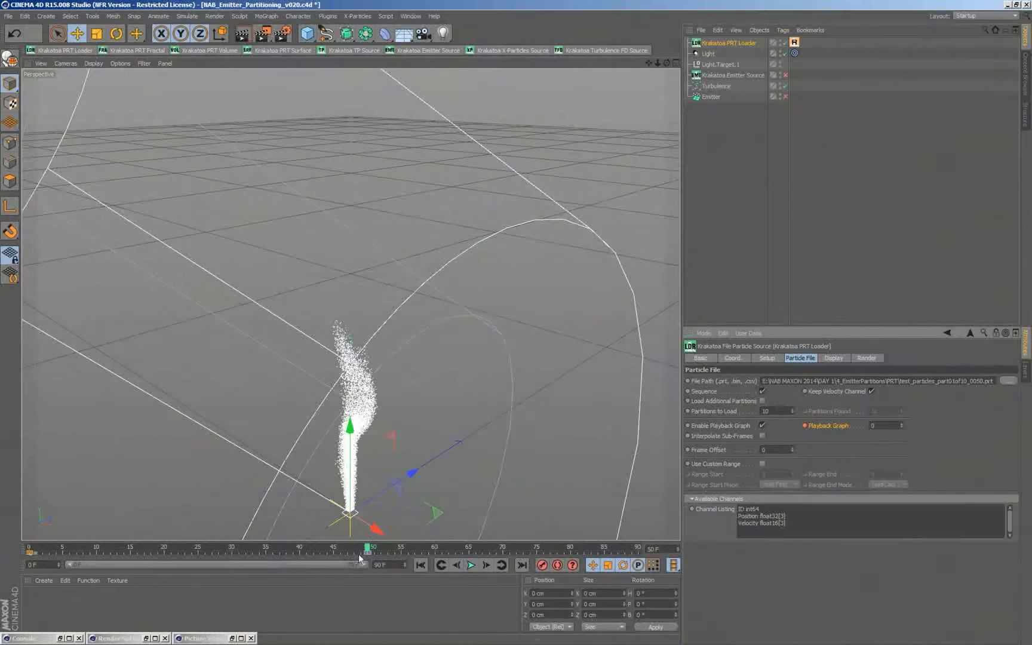
{"action": "left_click_drag", "start_coordinate": [367, 548], "coordinate": [130, 548]}
Add a Playback Graph keyframe with the value 100 at frame 90
{"action": "left_click_drag", "start_coordinate": [222, 552], "coordinate": [641, 548]}
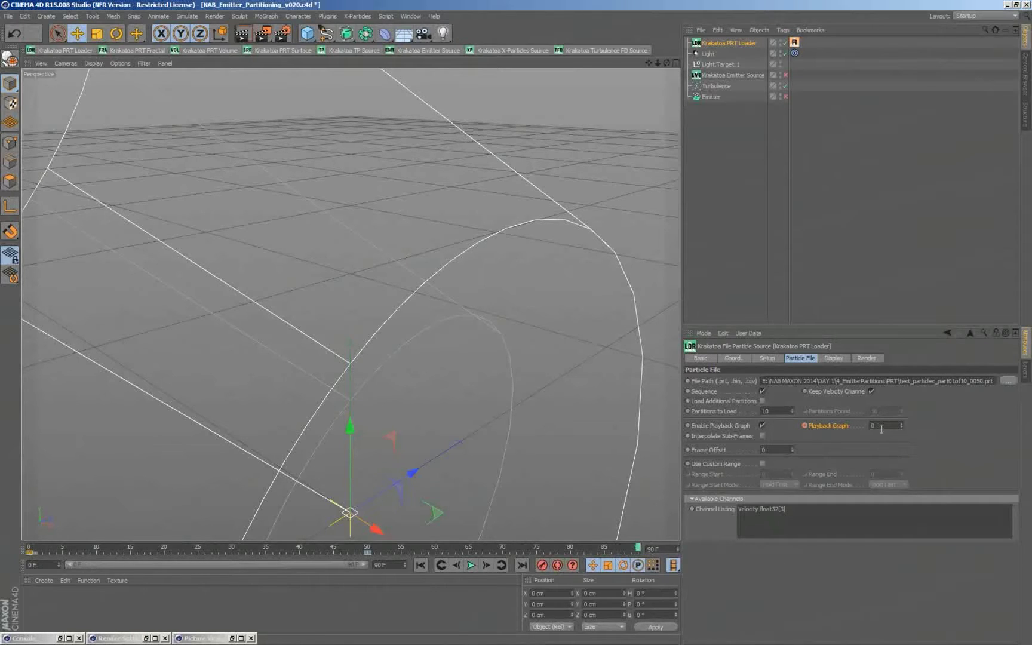
{"action": "left_click", "coordinate": [881, 428]}
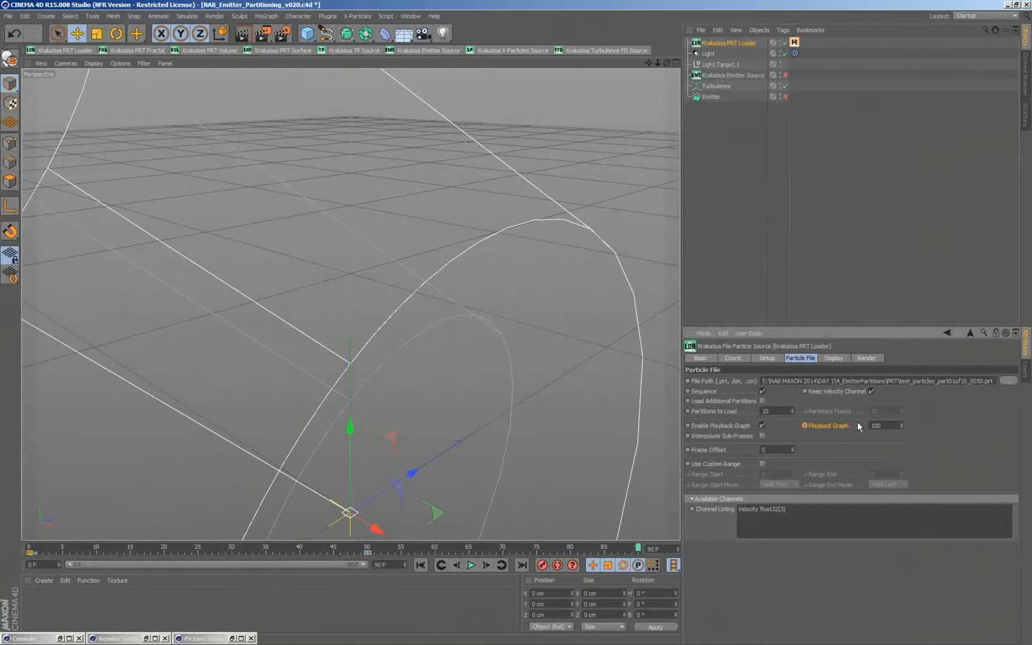
{"action": "right_click", "coordinate": [830, 425]}
{"action": "mouse_move", "coordinate": [848, 434]}
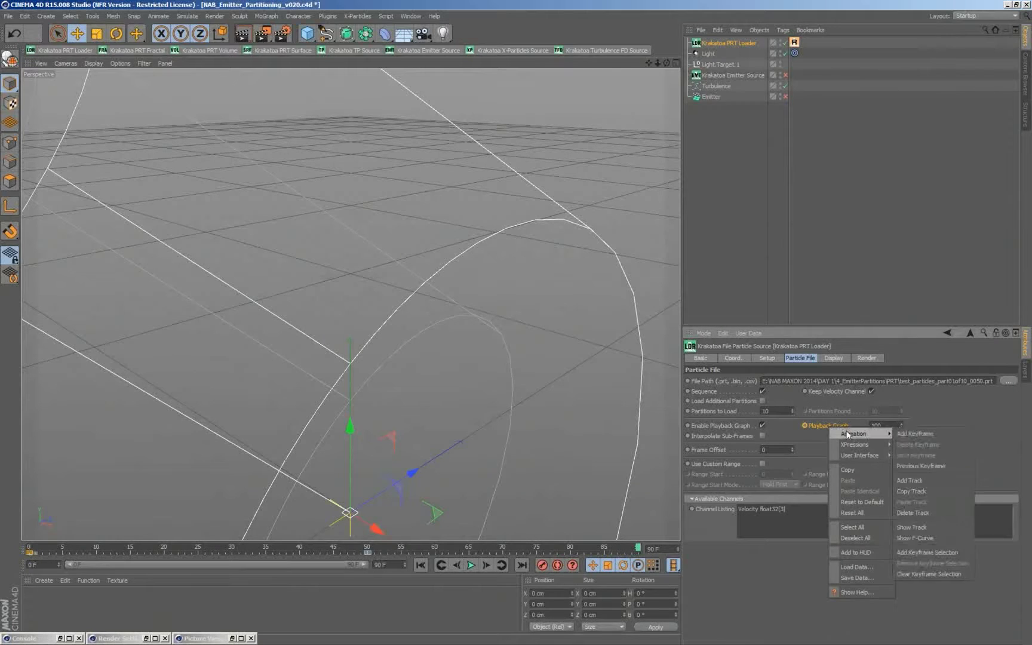
{"action": "left_click", "coordinate": [909, 434]}
Set the loader's Viewport Display Mode to Display Velocities and scrub the animation to examine the retimed particles
{"action": "left_click_drag", "start_coordinate": [638, 547], "coordinate": [367, 548]}
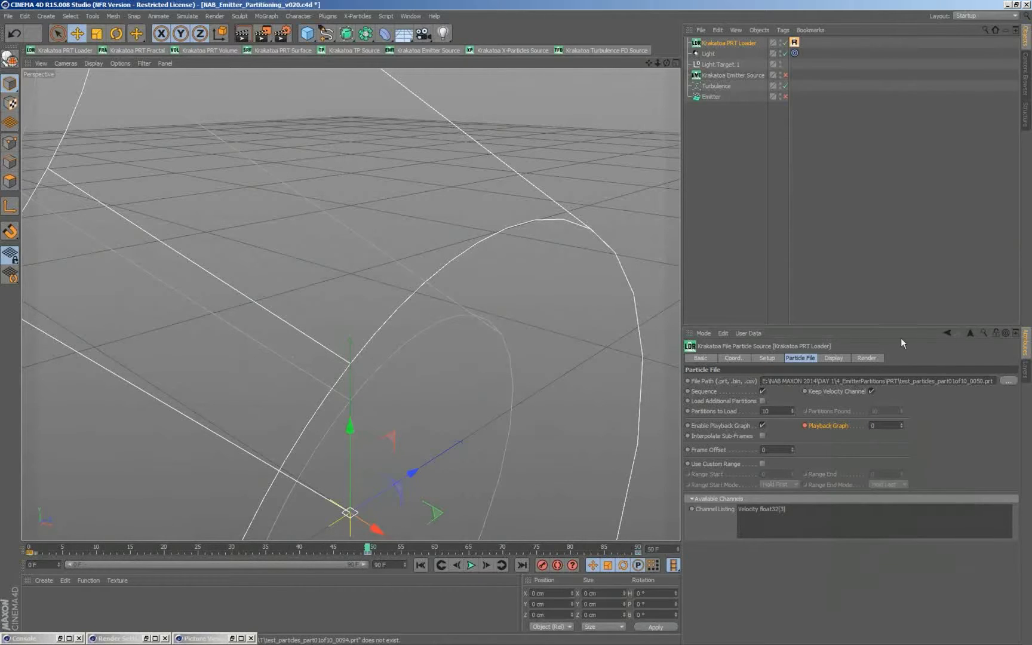
{"action": "left_click", "coordinate": [834, 357]}
{"action": "left_click", "coordinate": [792, 514]}
{"action": "left_click", "coordinate": [770, 544]}
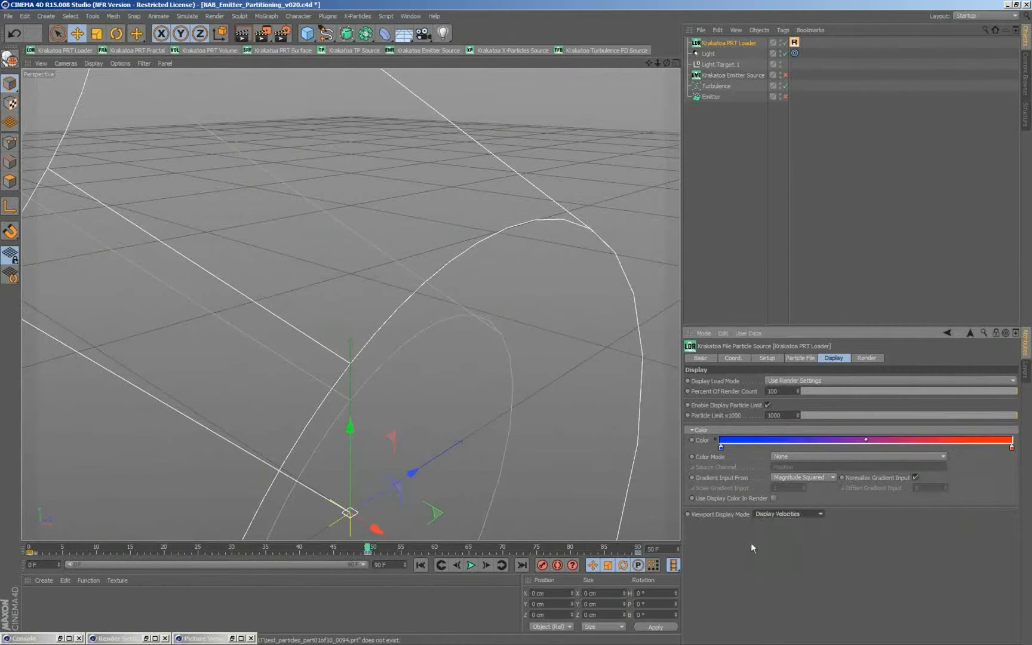
{"action": "left_click_drag", "start_coordinate": [206, 549], "coordinate": [579, 547]}
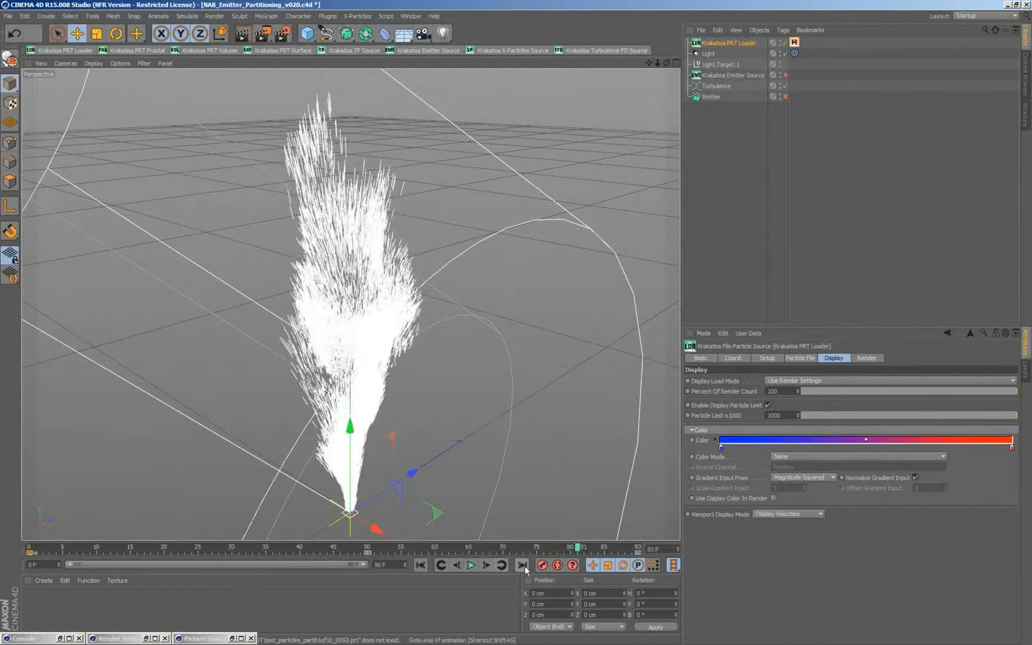
{"action": "left_click_drag", "start_coordinate": [573, 554], "coordinate": [618, 549]}
{"action": "left_click_drag", "start_coordinate": [486, 549], "coordinate": [638, 551]}
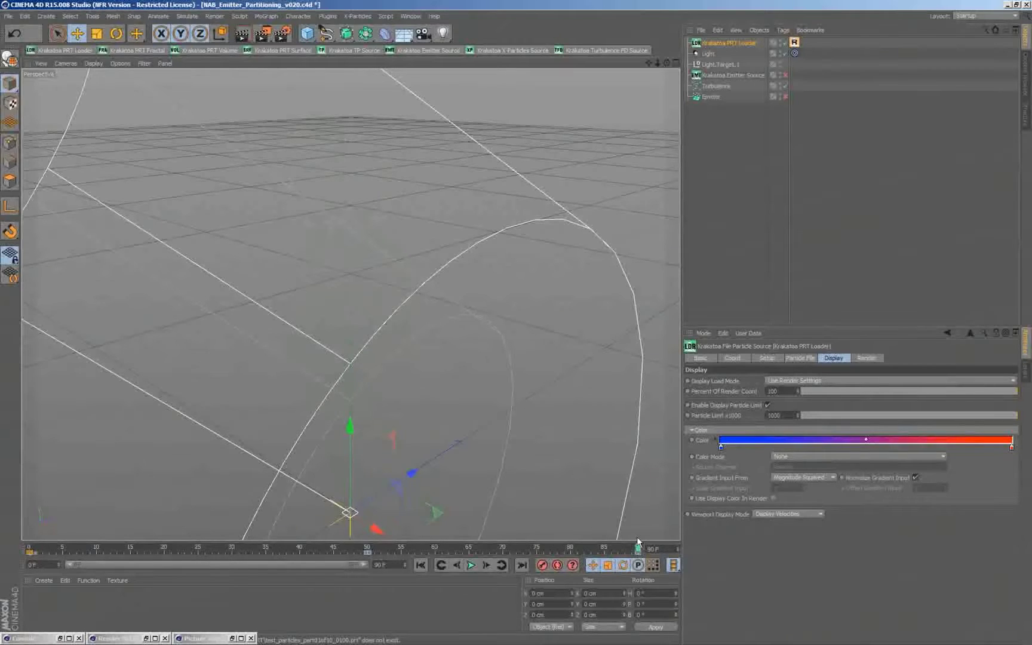
Enable Use Custom Range with Range End set to 90 and scrub the last frames to check the hold
{"action": "left_click", "coordinate": [798, 357]}
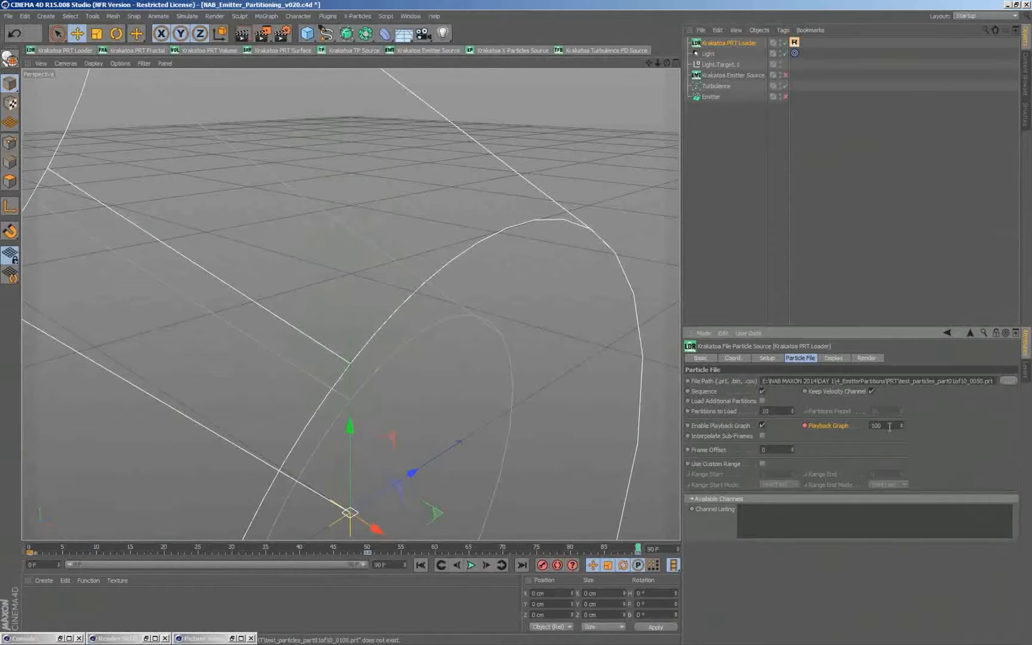
{"action": "left_click", "coordinate": [763, 464]}
{"action": "type", "text": "9"}
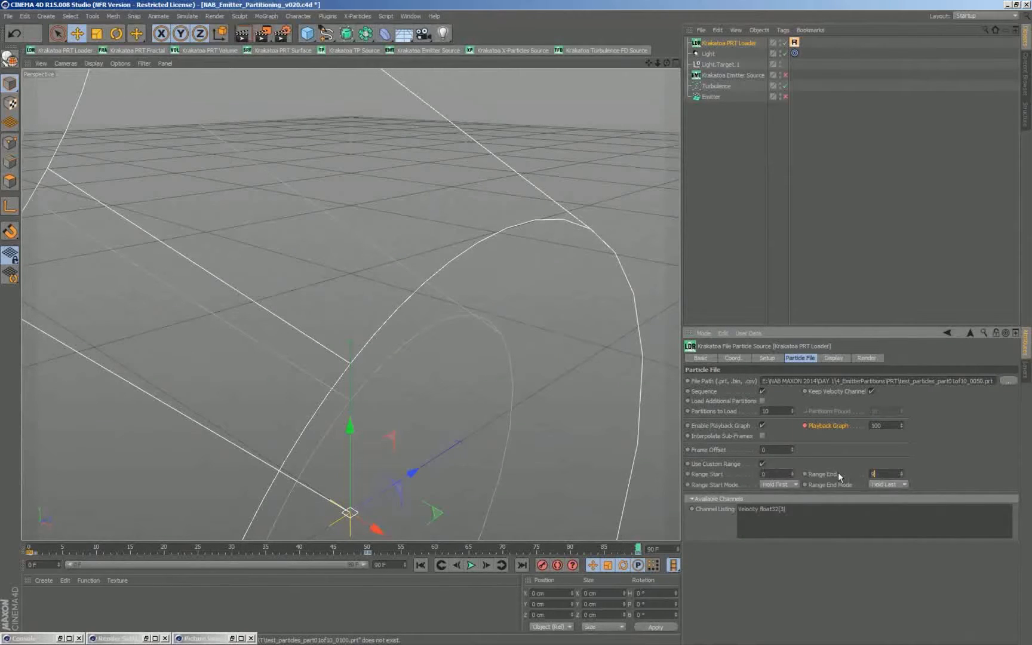
{"action": "type", "text": "0"}
{"action": "left_click_drag", "start_coordinate": [604, 552], "coordinate": [635, 546]}
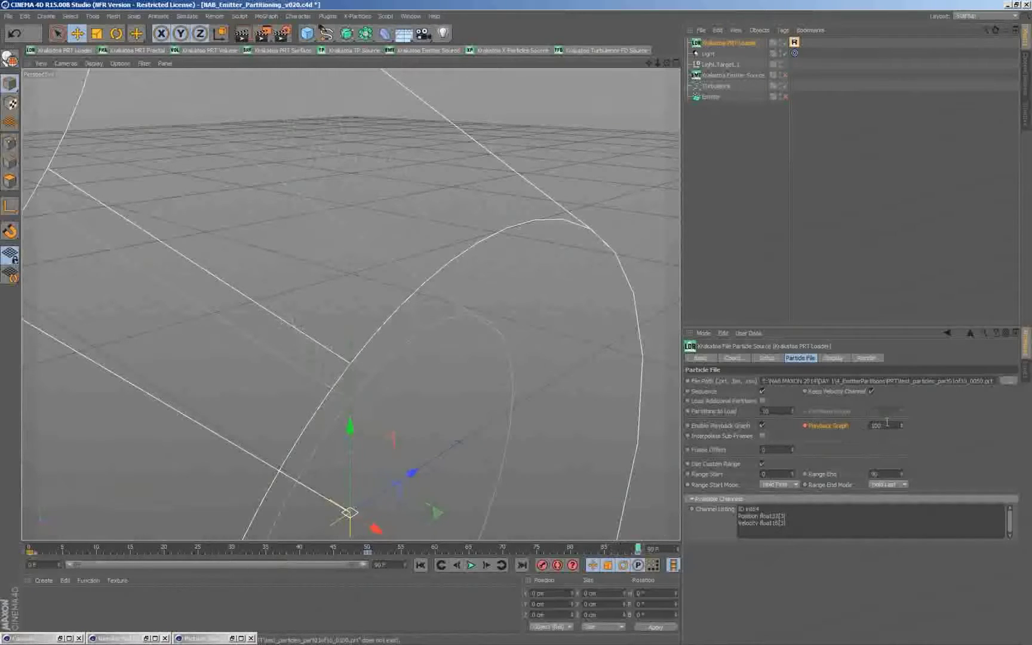
Set the custom range's Range End Mode to Blank and scrub the final frames to check it
{"action": "left_click", "coordinate": [889, 484]}
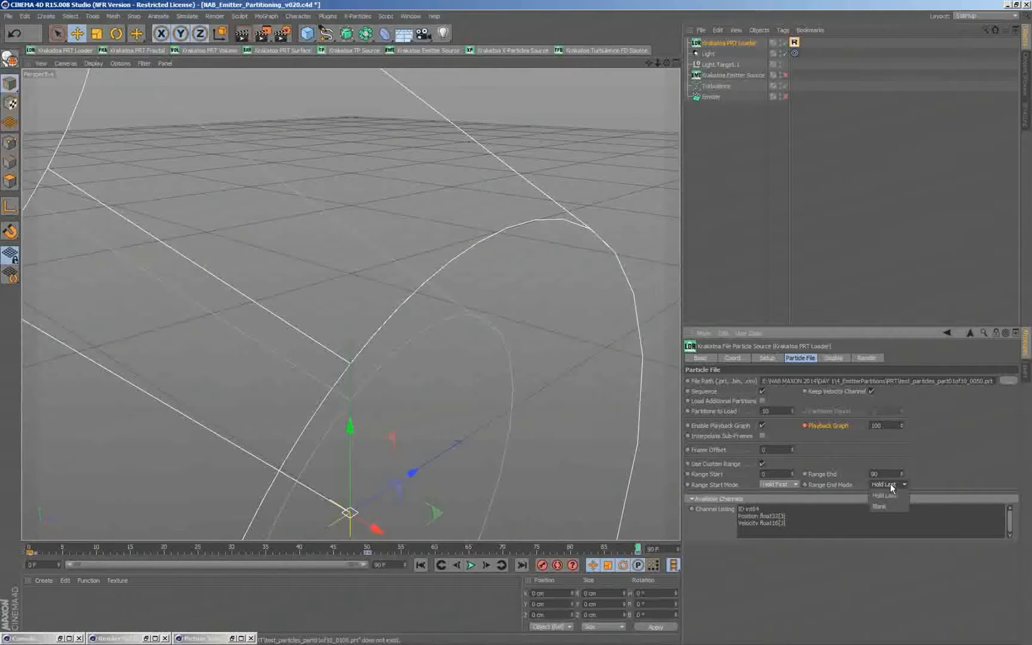
{"action": "left_click", "coordinate": [516, 548]}
{"action": "left_click_drag", "start_coordinate": [484, 552], "coordinate": [591, 545]}
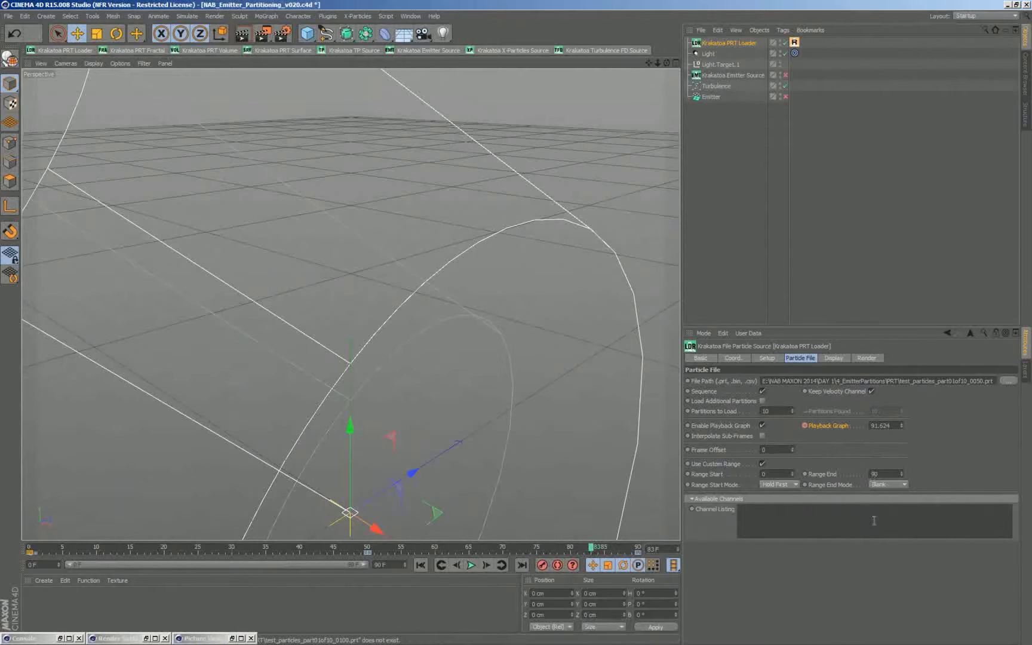
{"action": "left_click", "coordinate": [886, 484]}
{"action": "left_click", "coordinate": [888, 507]}
{"action": "left_click_drag", "start_coordinate": [604, 547], "coordinate": [549, 547]}
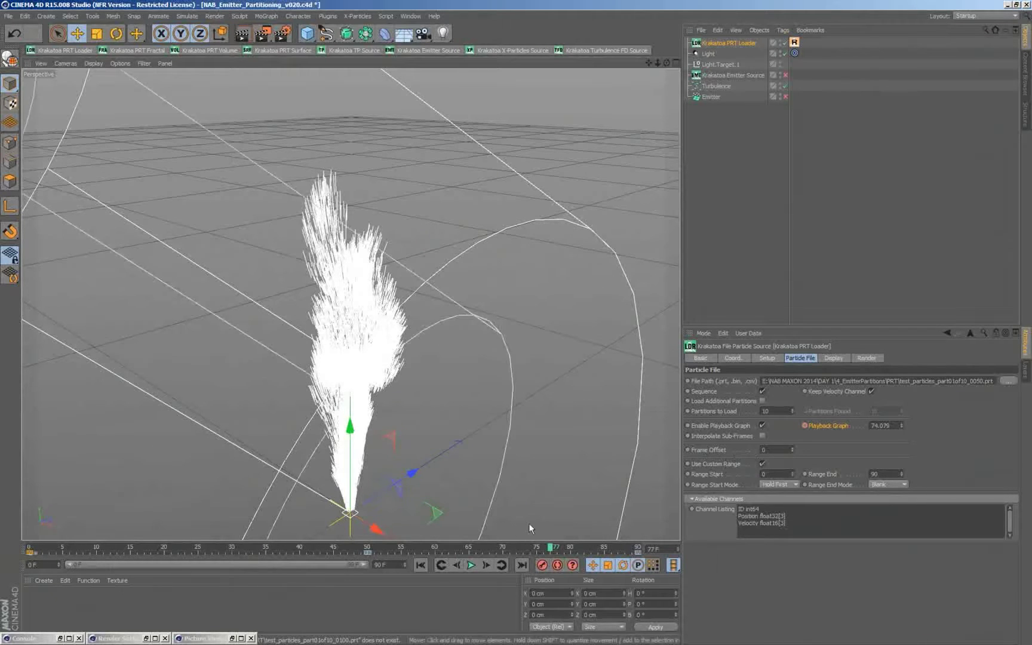
Set the PRT Loader's Frame Offset to 15
{"action": "left_click_drag", "start_coordinate": [790, 446], "coordinate": [791, 430]}
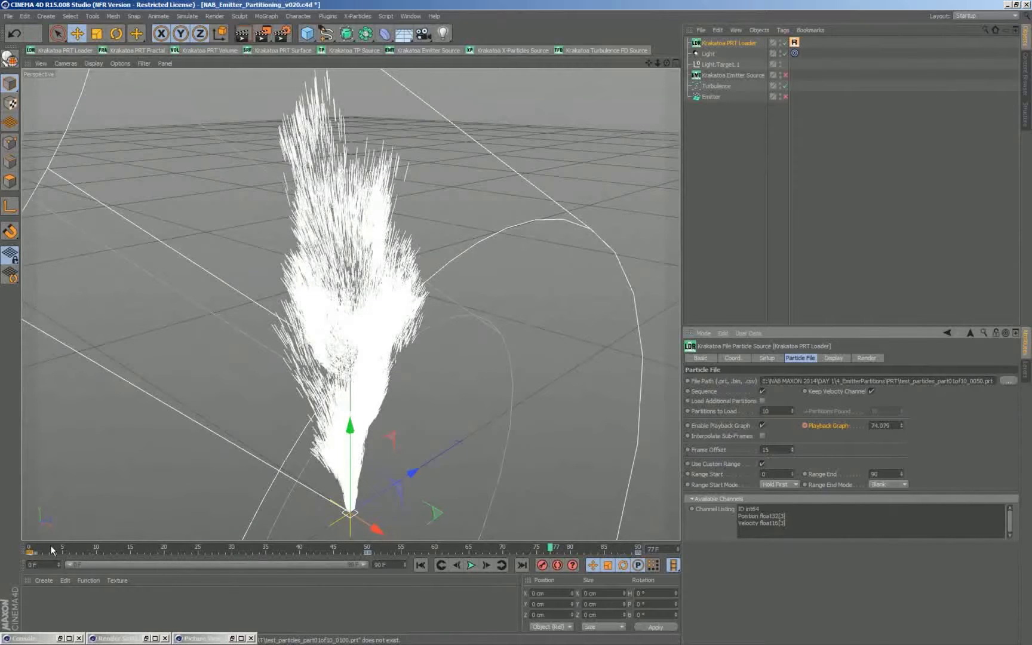
Scrub to check the Frame Offset, reset it to 0, and disable Enable Playback Graph on the PRT Loader, scrubbing to check the playback
{"action": "left_click_drag", "start_coordinate": [51, 548], "coordinate": [242, 554]}
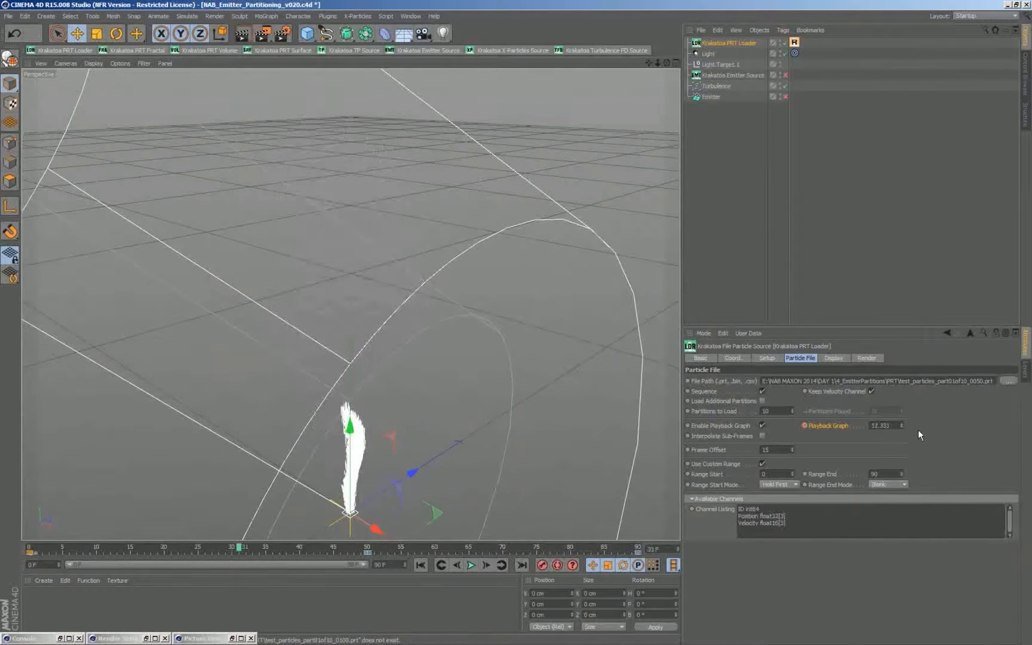
{"action": "left_click_drag", "start_coordinate": [793, 449], "coordinate": [716, 459]}
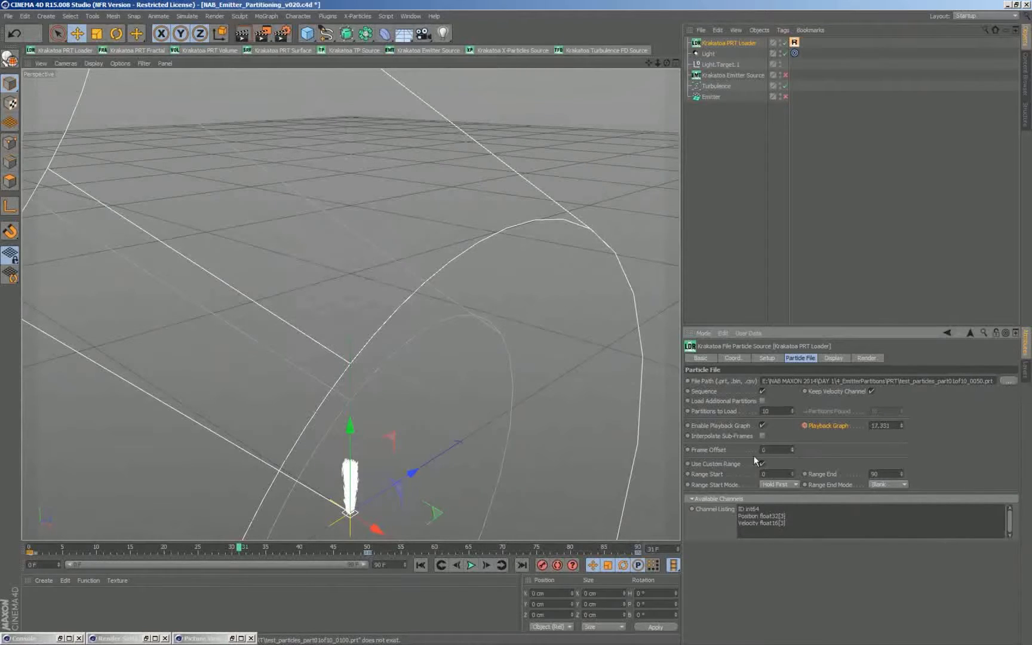
{"action": "right_click", "coordinate": [817, 426]}
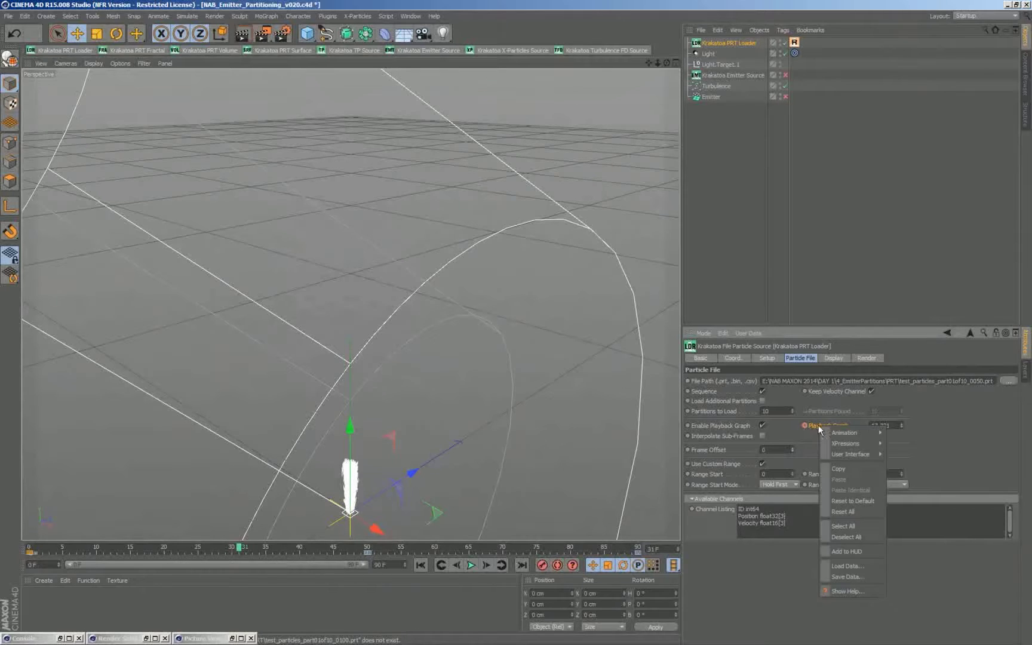
{"action": "left_click", "coordinate": [763, 425]}
{"action": "left_click_drag", "start_coordinate": [307, 547], "coordinate": [476, 548]}
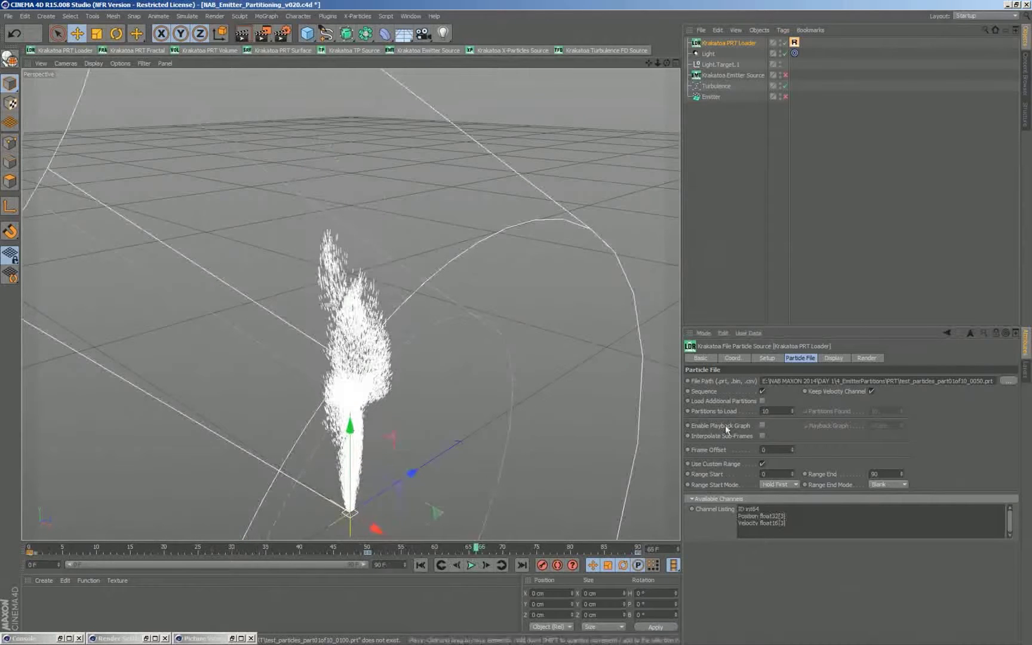
Review the loader's Setup options and its available particle channels, and scrub the animation to frame 30
{"action": "left_click", "coordinate": [767, 358]}
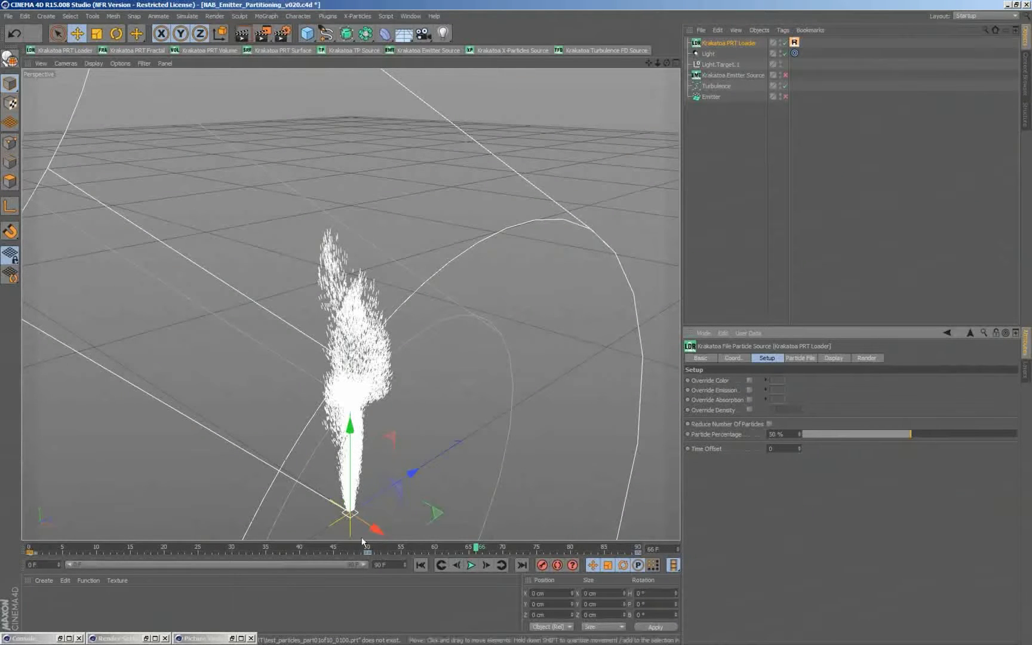
{"action": "mouse_move", "coordinate": [92, 548]}
{"action": "left_mouse_down"}
{"action": "mouse_move", "coordinate": [28, 549]}
{"action": "mouse_move", "coordinate": [83, 549]}
{"action": "left_mouse_up"}
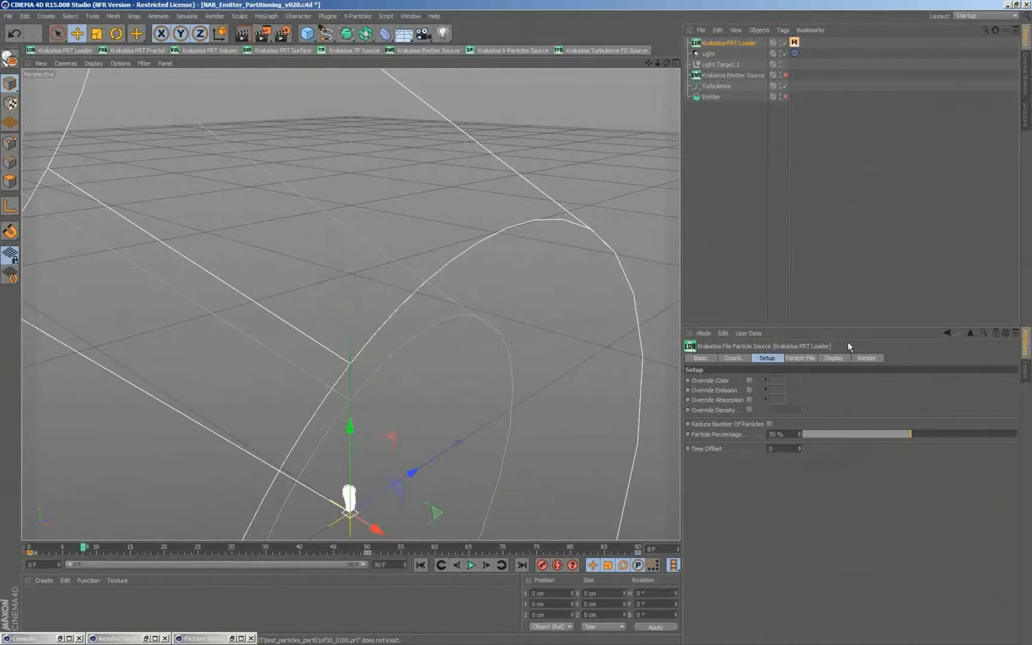
{"action": "left_click", "coordinate": [801, 359]}
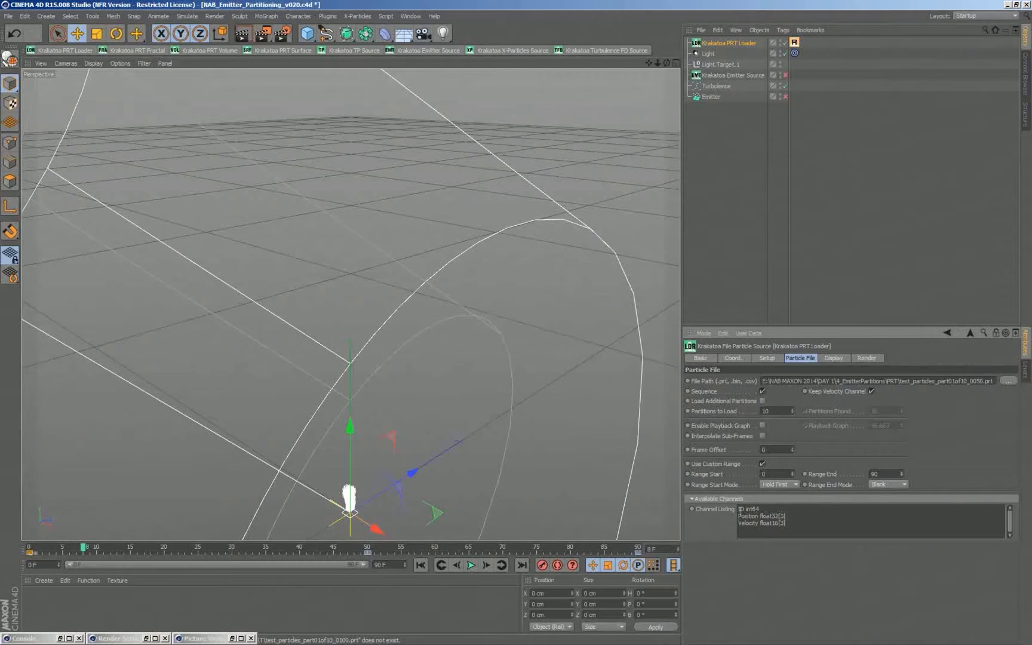
{"action": "left_click_drag", "start_coordinate": [767, 509], "coordinate": [717, 503]}
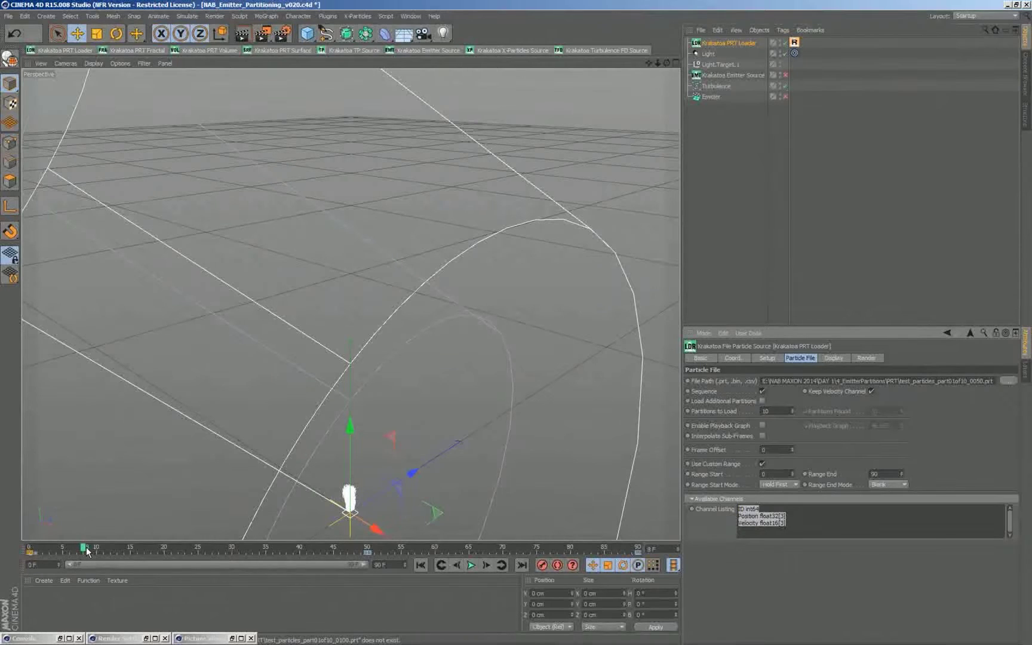
{"action": "left_click", "coordinate": [767, 357]}
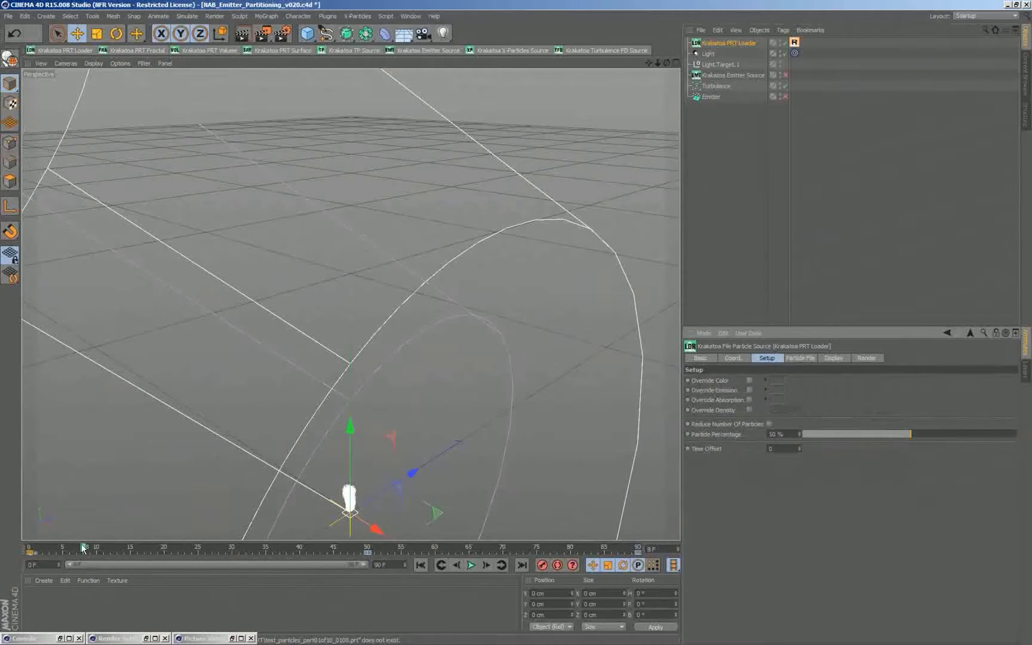
{"action": "left_click_drag", "start_coordinate": [83, 549], "coordinate": [233, 549]}
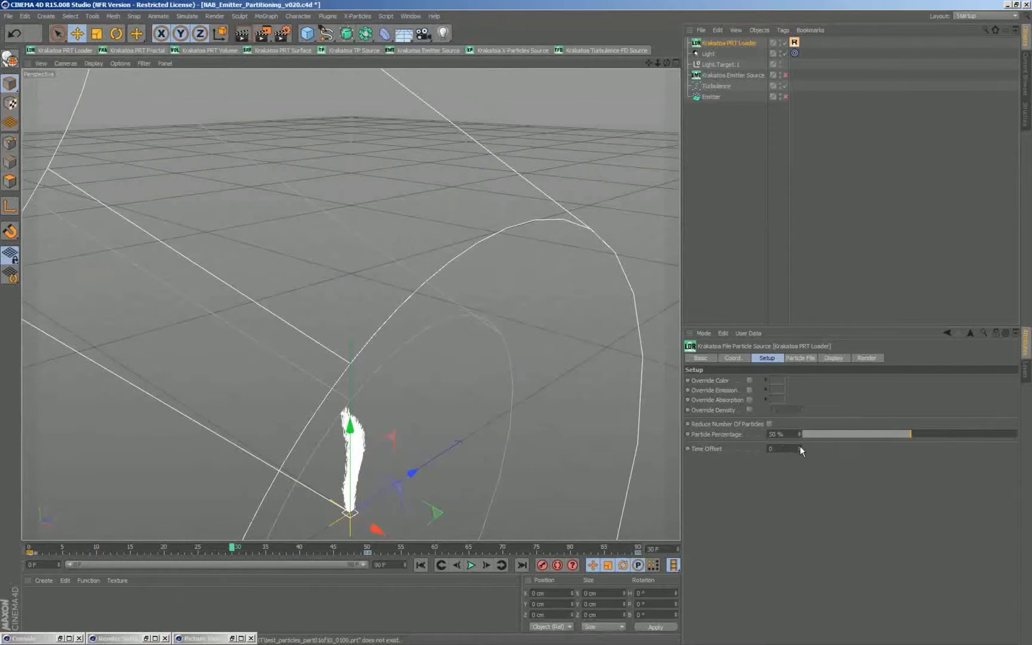
Try Time Offset values of 0.1 and 2 while scrubbing the animation, and reset the offset to 0
{"action": "left_click_drag", "start_coordinate": [799, 446], "coordinate": [798, 447]}
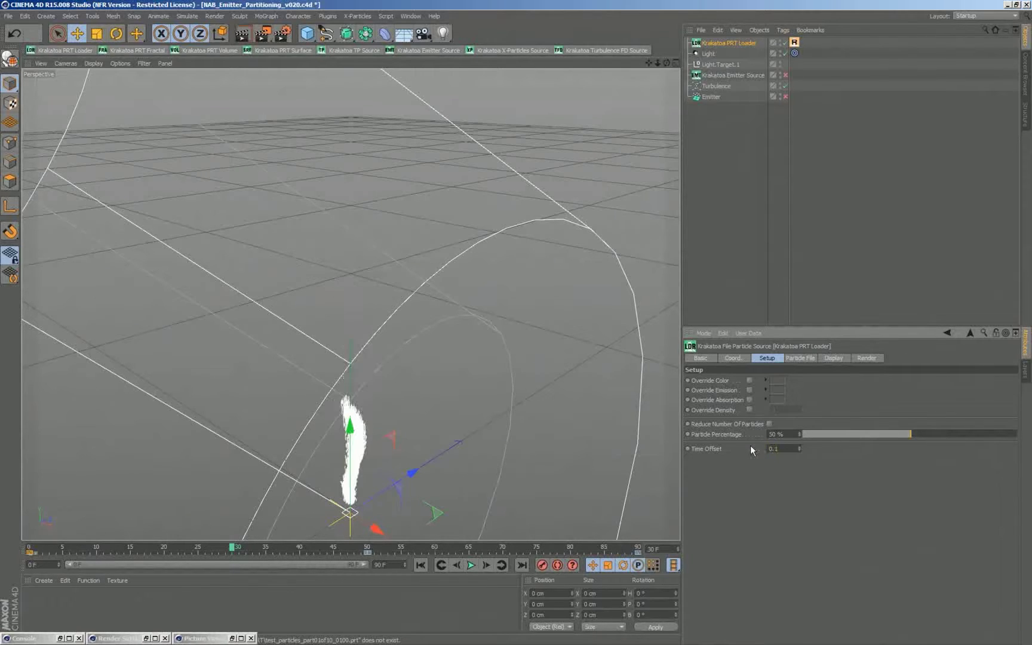
{"action": "mouse_move", "coordinate": [232, 548]}
{"action": "left_mouse_down"}
{"action": "mouse_move", "coordinate": [78, 550]}
{"action": "mouse_move", "coordinate": [327, 548]}
{"action": "left_mouse_up"}
{"action": "left_click", "coordinate": [776, 448]}
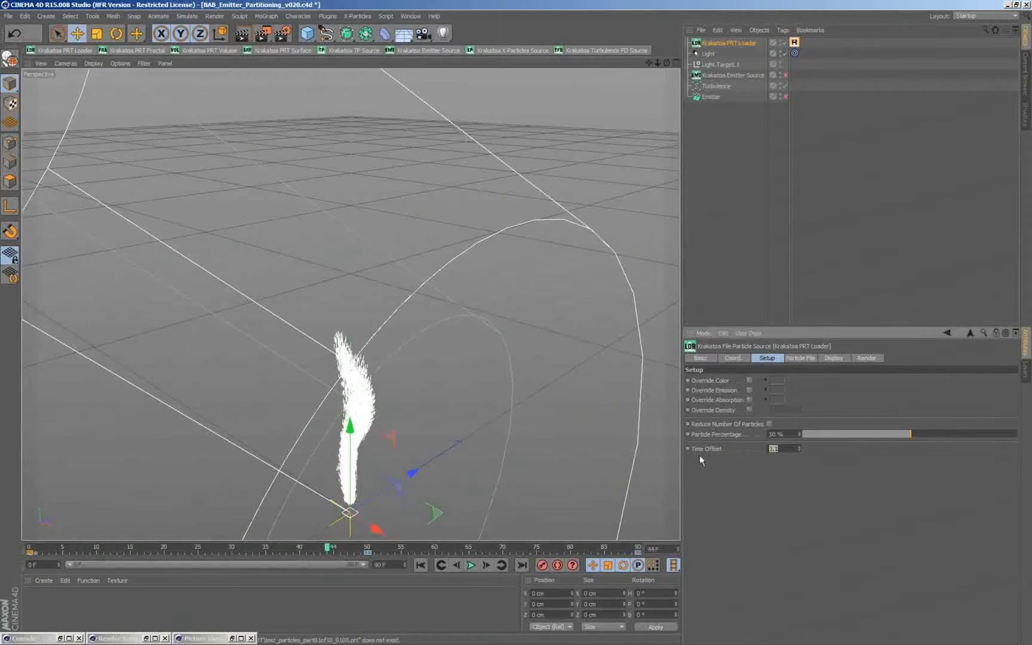
{"action": "type", "text": "2"}
{"action": "key", "text": "Return"}
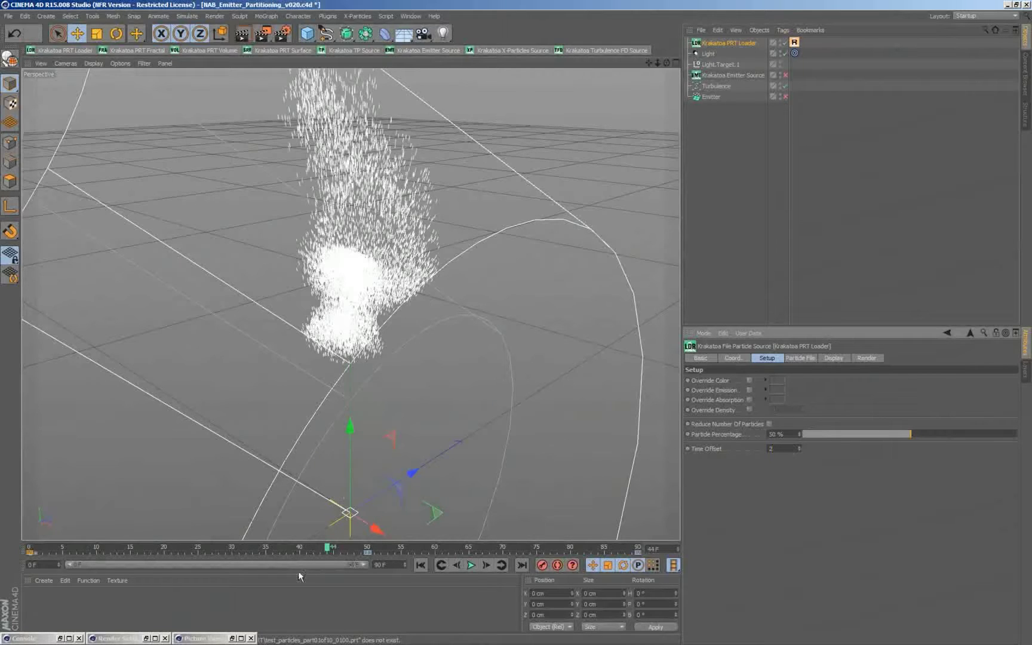
{"action": "left_click_drag", "start_coordinate": [243, 548], "coordinate": [37, 548]}
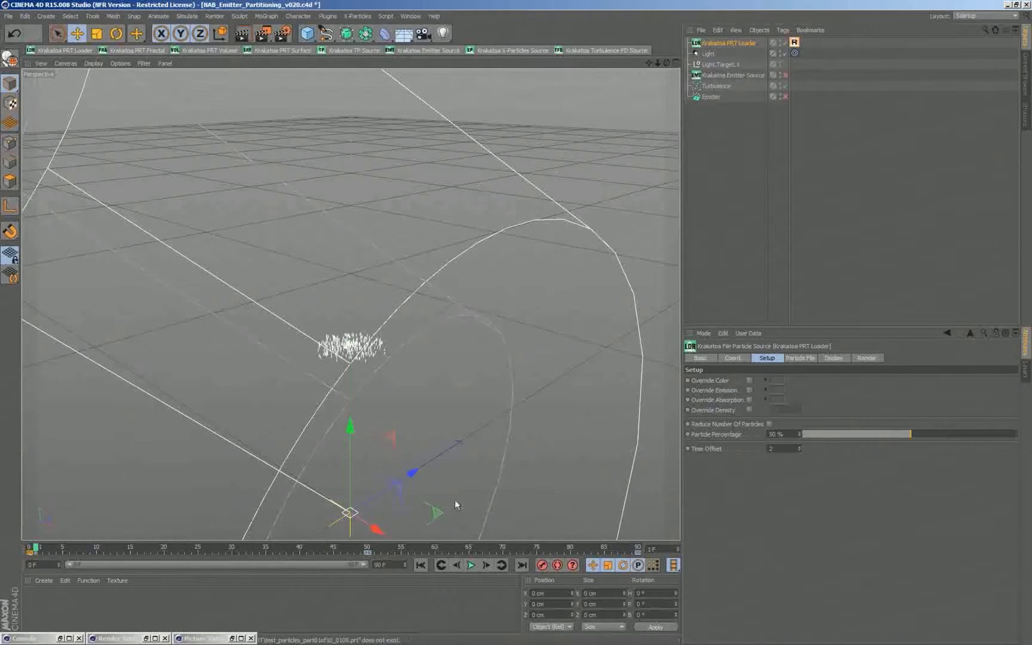
{"action": "mouse_move", "coordinate": [70, 548]}
{"action": "left_mouse_down"}
{"action": "mouse_move", "coordinate": [332, 571]}
{"action": "mouse_move", "coordinate": [591, 559]}
{"action": "mouse_move", "coordinate": [2, 578]}
{"action": "mouse_move", "coordinate": [96, 564]}
{"action": "mouse_move", "coordinate": [317, 565]}
{"action": "mouse_move", "coordinate": [64, 572]}
{"action": "mouse_move", "coordinate": [293, 559]}
{"action": "left_mouse_up"}
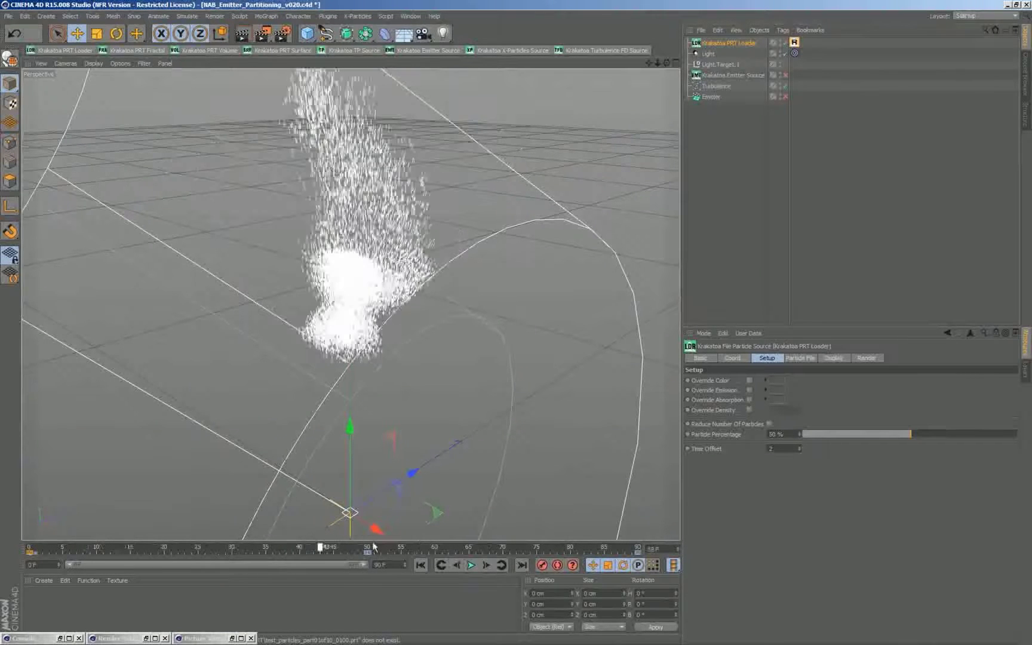
{"action": "left_click_drag", "start_coordinate": [544, 549], "coordinate": [2, 560]}
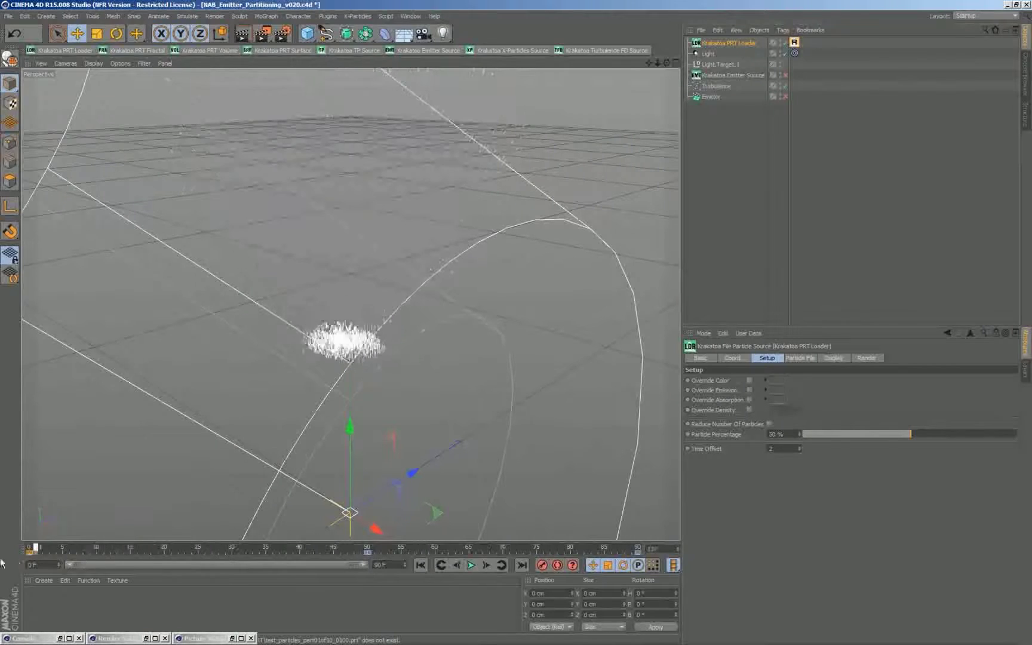
{"action": "left_click", "coordinate": [798, 450]}
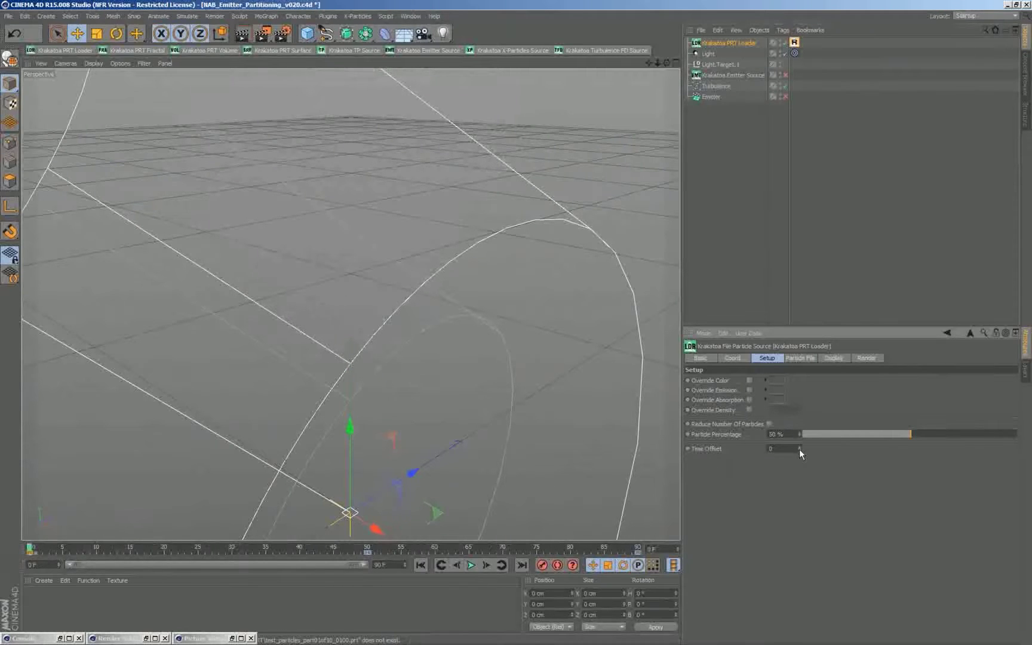
{"action": "left_click", "coordinate": [799, 451]}
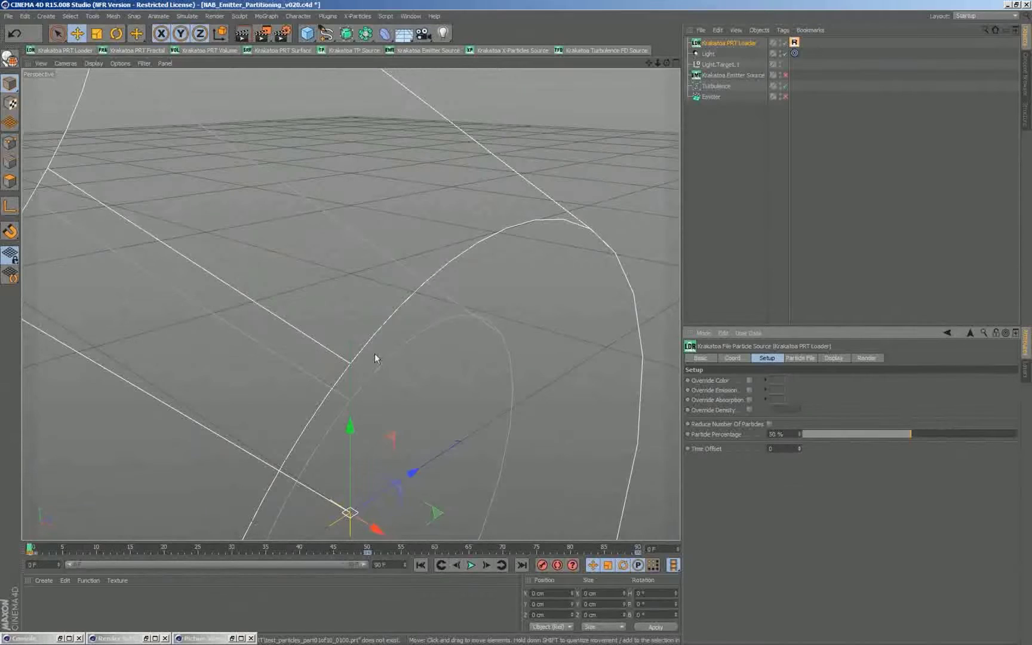
Disable the PRT Loader's Sequence option so that only the single particle file is loaded
{"action": "left_click", "coordinate": [800, 357]}
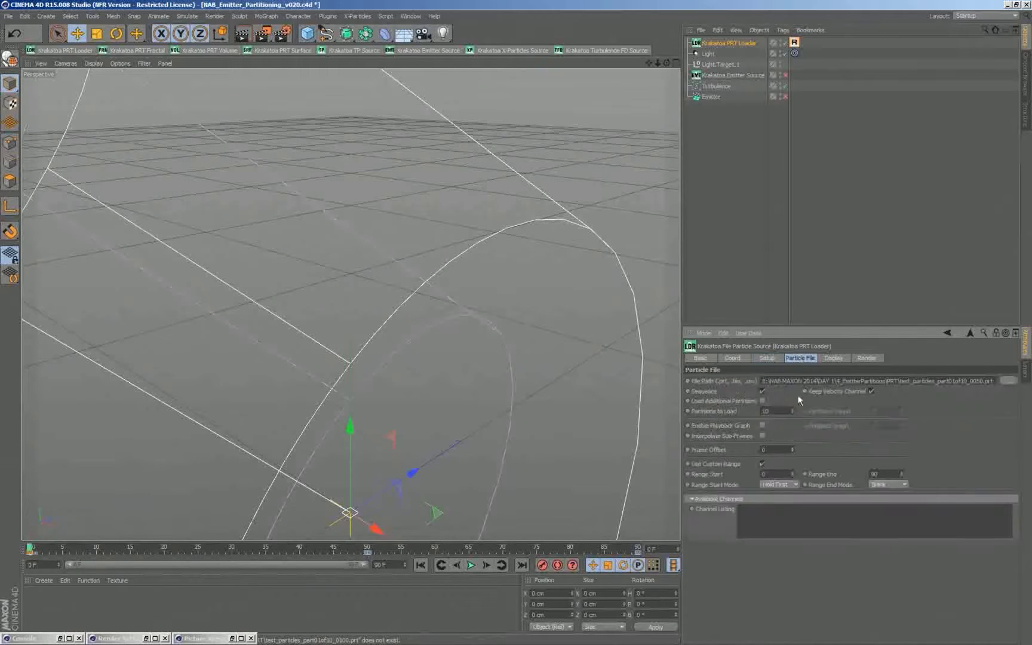
{"action": "left_click", "coordinate": [762, 391]}
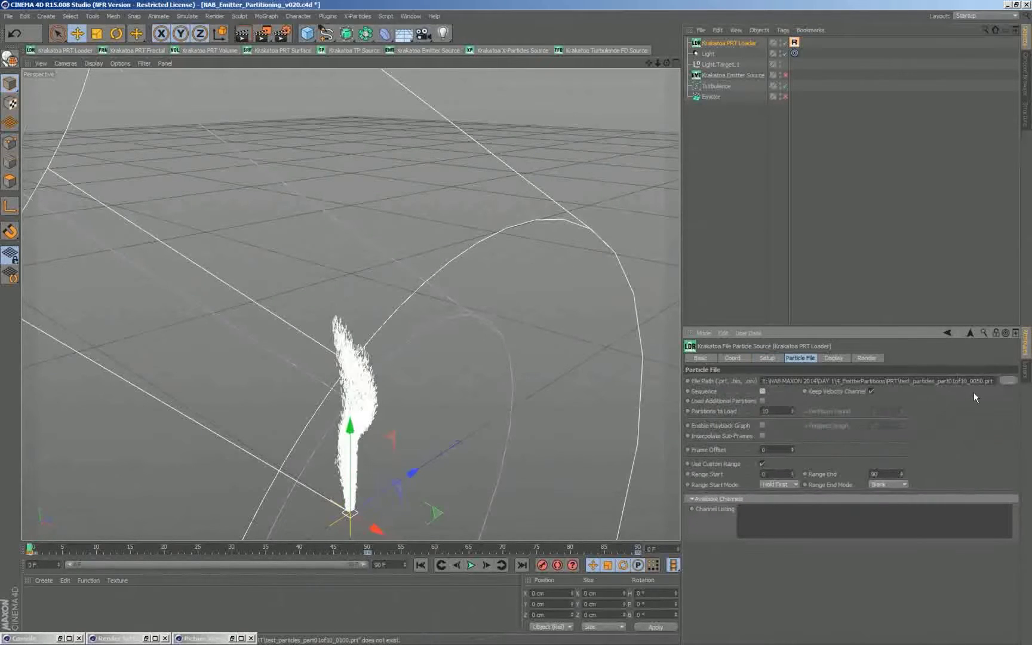
Try negative Time Offset values such as -2 on the single-file particles, and reset the offset to 0
{"action": "left_click", "coordinate": [768, 360]}
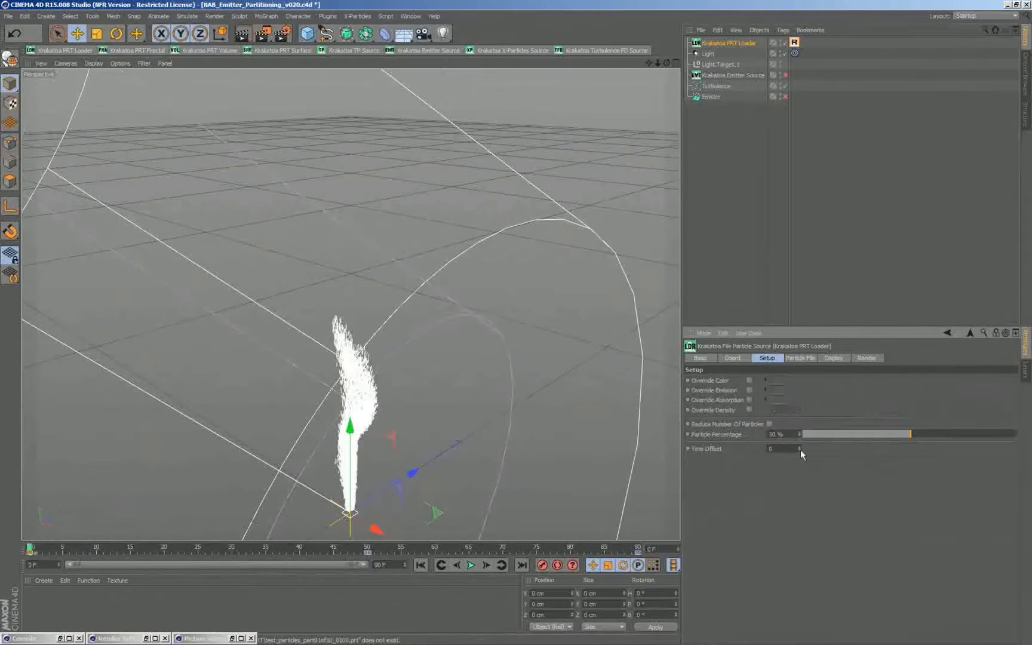
{"action": "left_click", "coordinate": [800, 450]}
{"action": "left_click", "coordinate": [799, 450]}
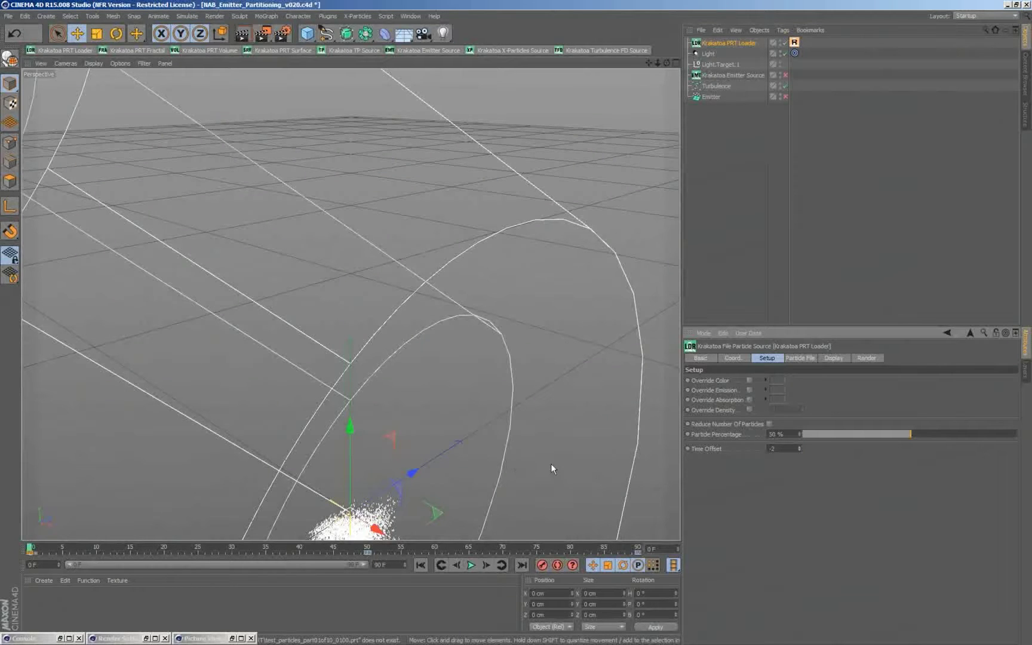
{"action": "left_click_drag", "start_coordinate": [543, 405], "coordinate": [508, 283], "text": "alt"}
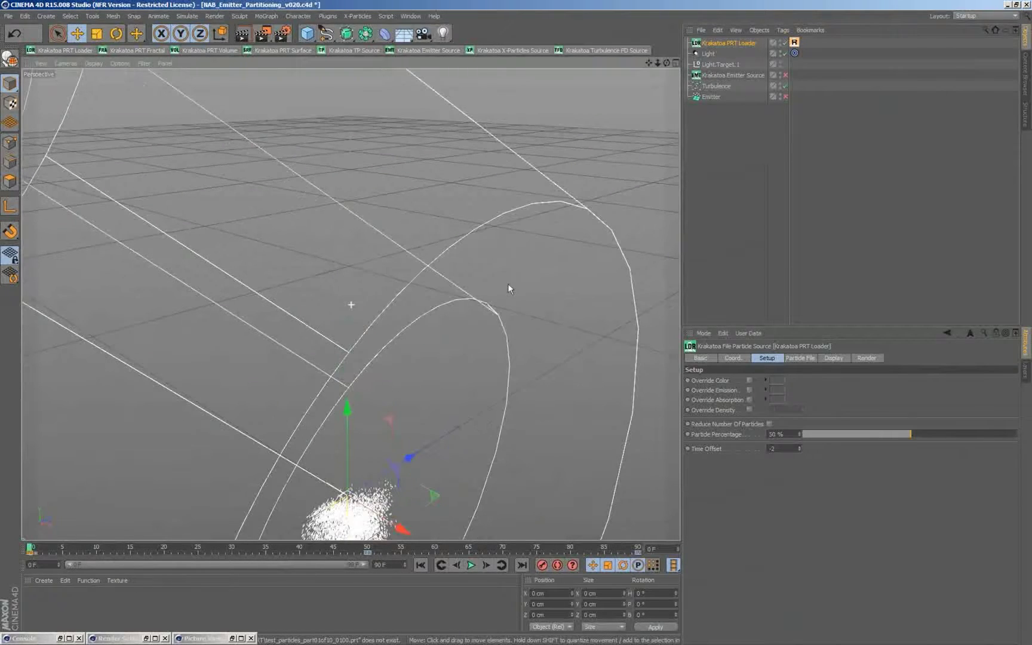
{"action": "left_click", "coordinate": [799, 450]}
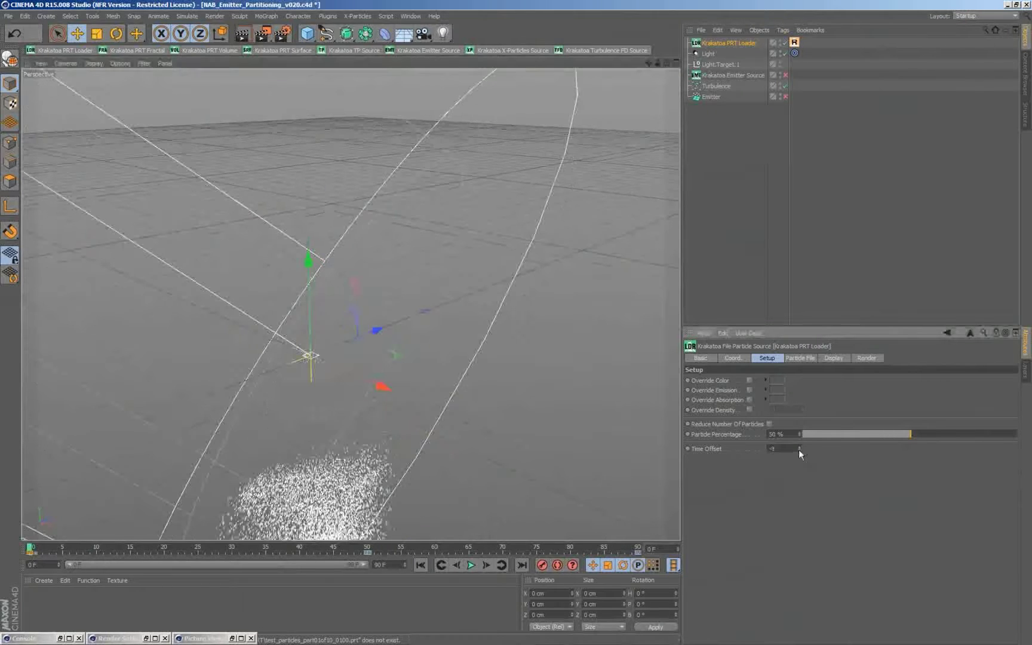
{"action": "left_click", "coordinate": [799, 447]}
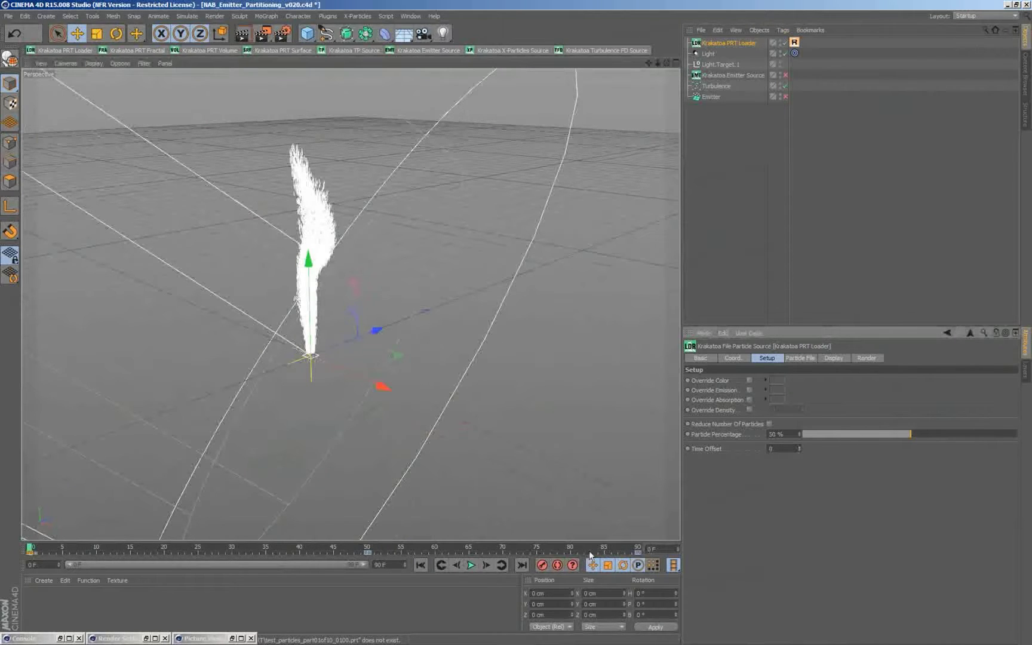
At frame 90, set the loader's Time Offset to 3 and add a keyframe for it
{"action": "left_click_drag", "start_coordinate": [629, 546], "coordinate": [650, 541]}
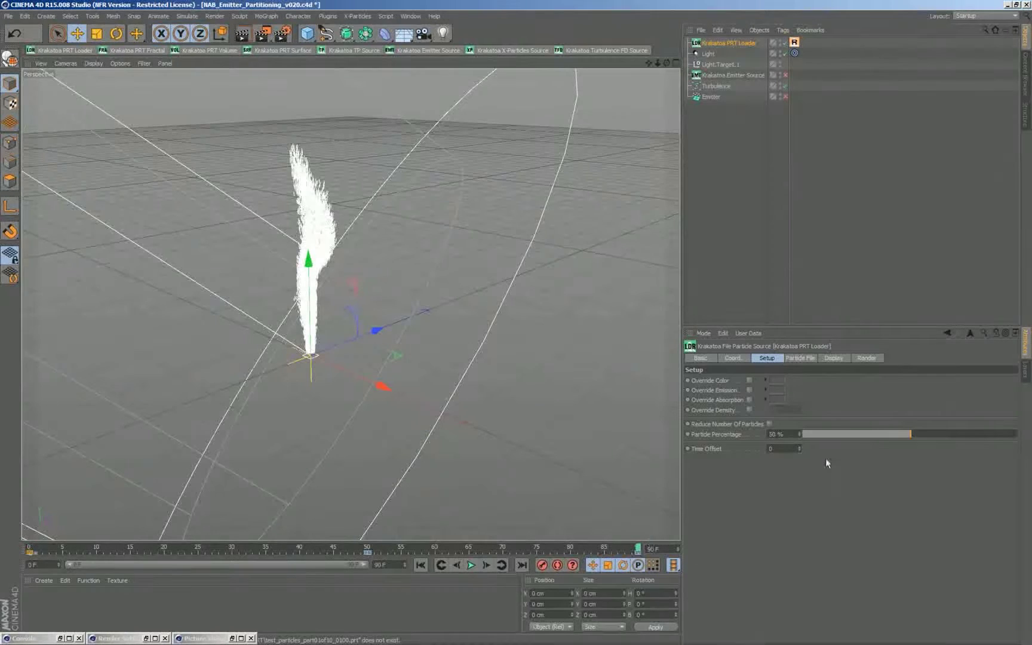
{"action": "left_click", "coordinate": [770, 447]}
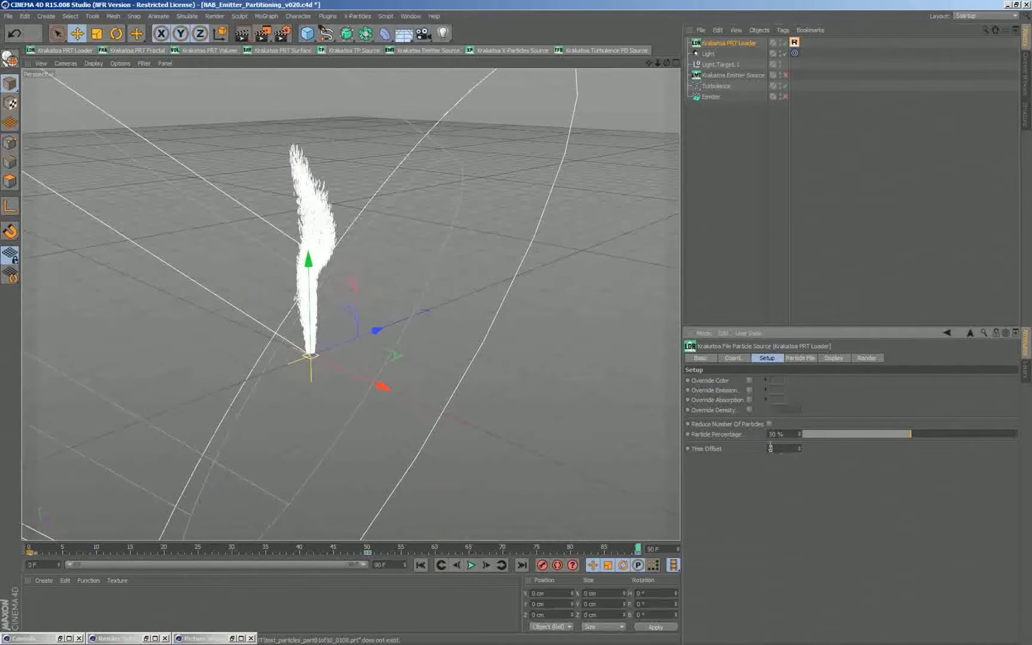
{"action": "key", "text": "Return"}
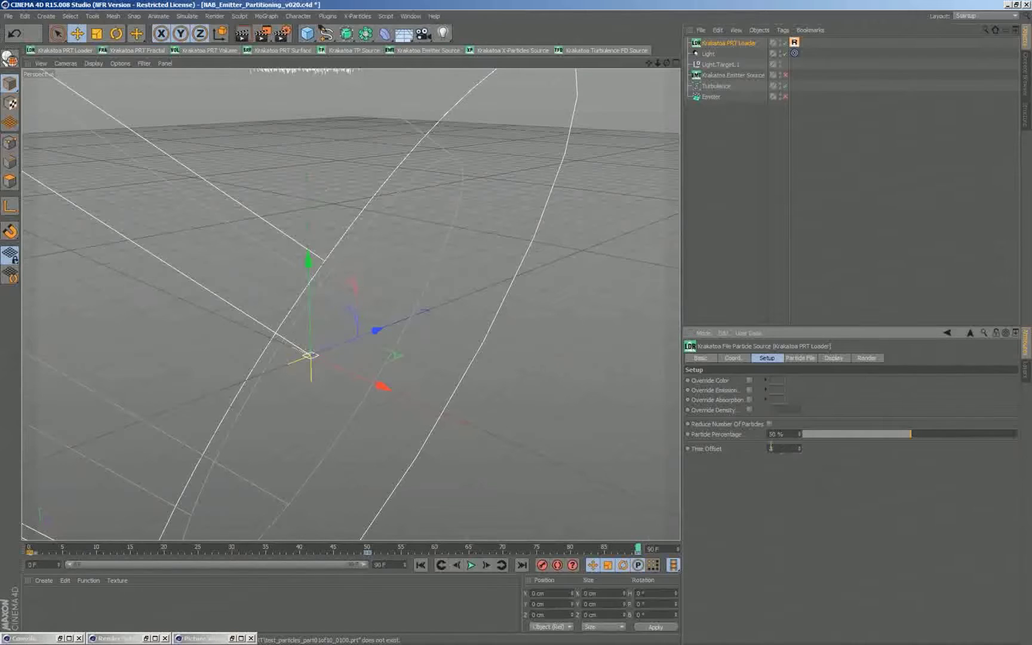
{"action": "right_click", "coordinate": [723, 453]}
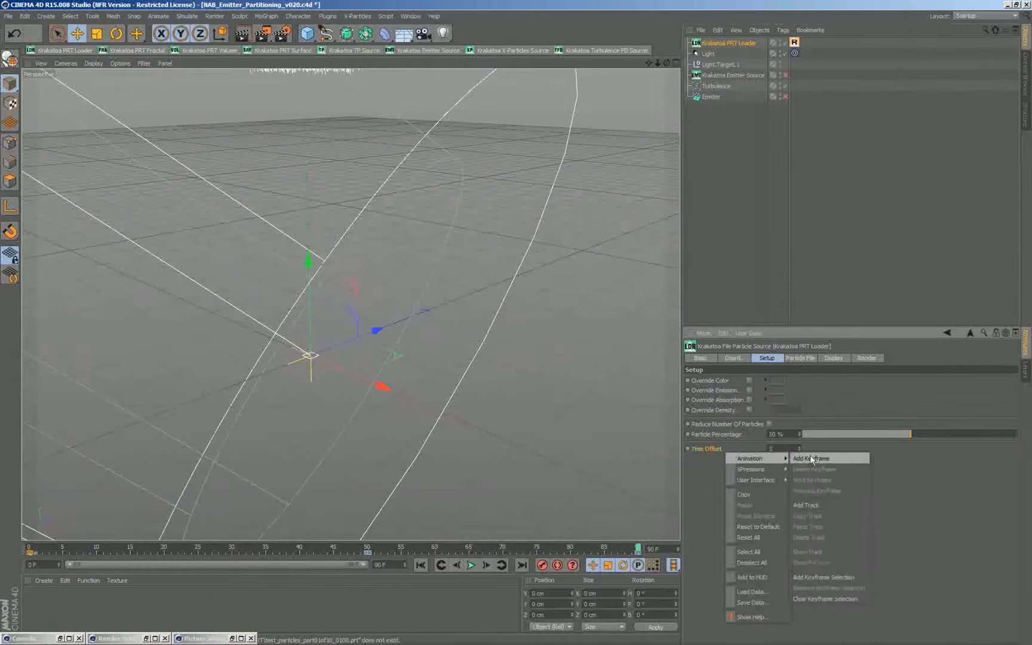
{"action": "left_click", "coordinate": [821, 455]}
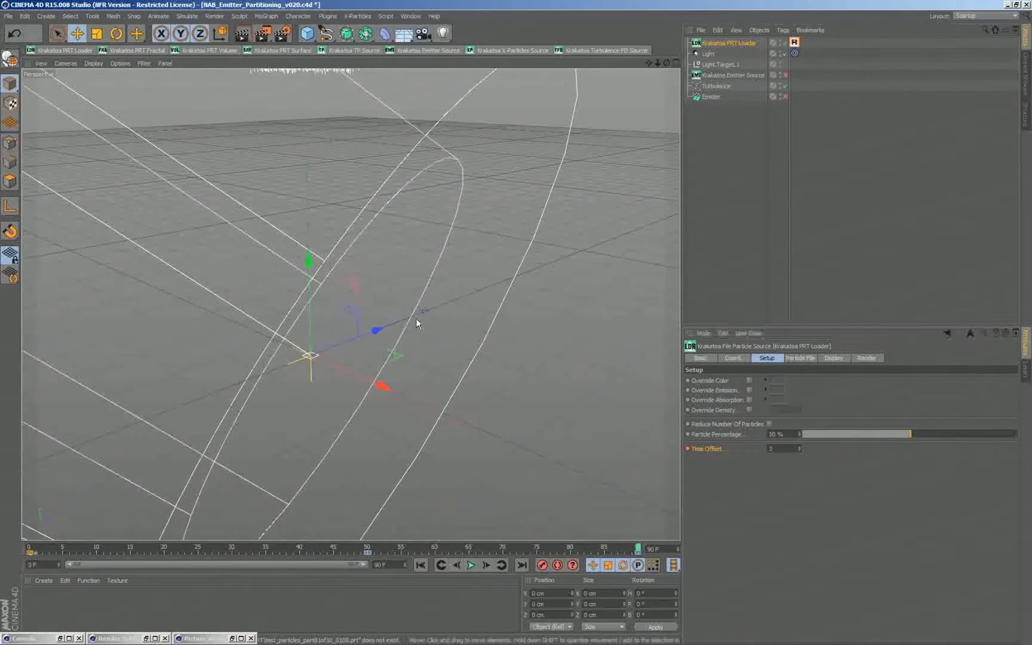
At frame 0, set the Time Offset to 0, add a keyframe for it, and scrub the first frames to check the motion
{"action": "middle_click_drag", "start_coordinate": [436, 502], "coordinate": [449, 632], "text": "alt"}
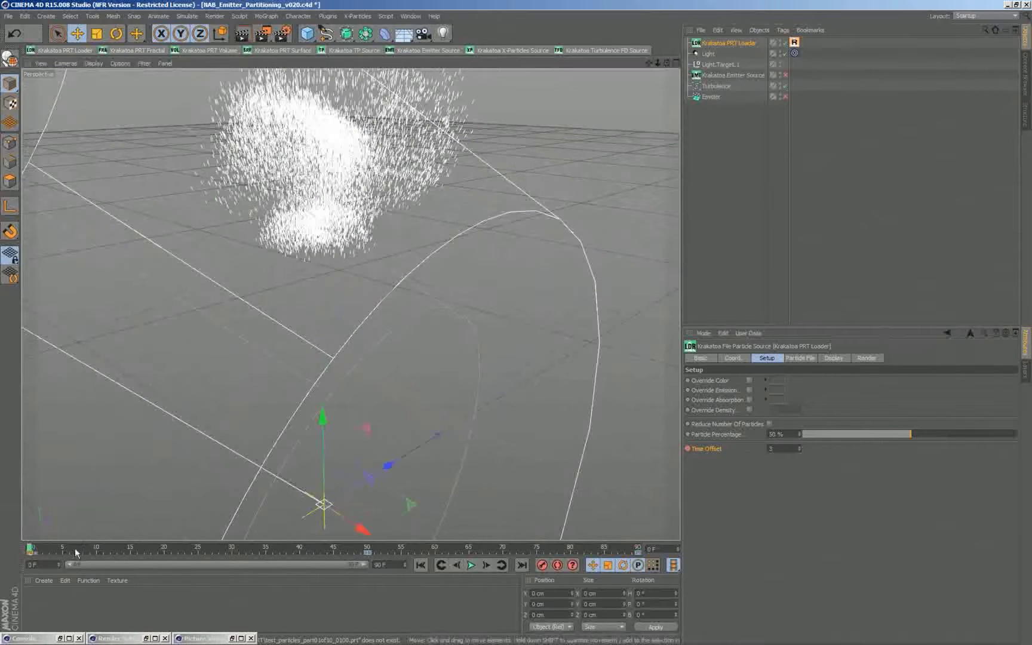
{"action": "double_click", "coordinate": [784, 447]}
{"action": "type", "text": "0"}
{"action": "key", "text": "Return"}
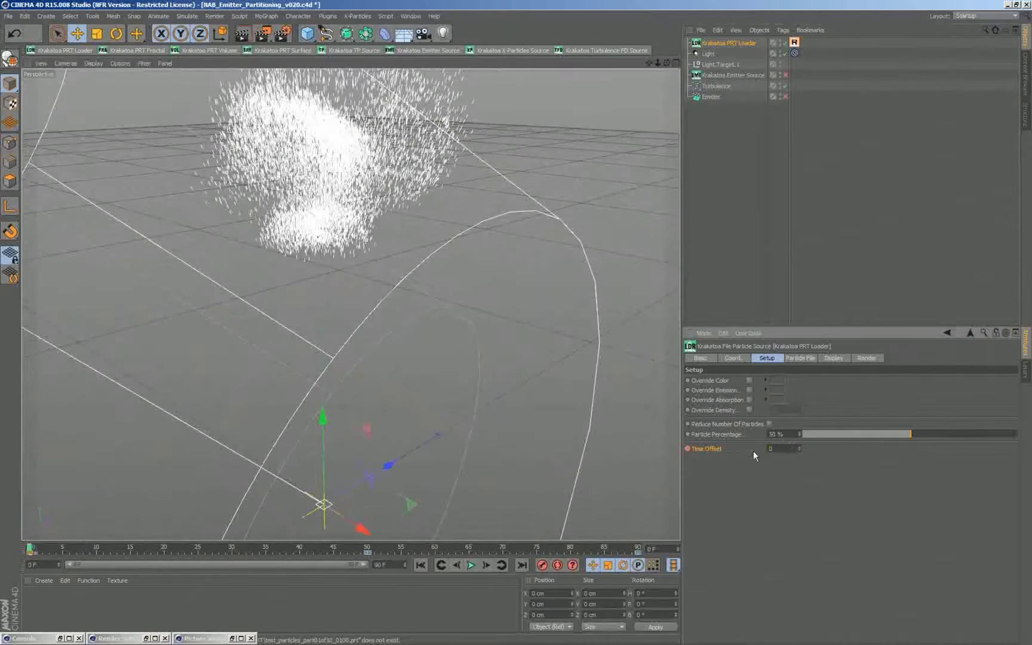
{"action": "right_click", "coordinate": [709, 447]}
{"action": "mouse_move", "coordinate": [733, 452]}
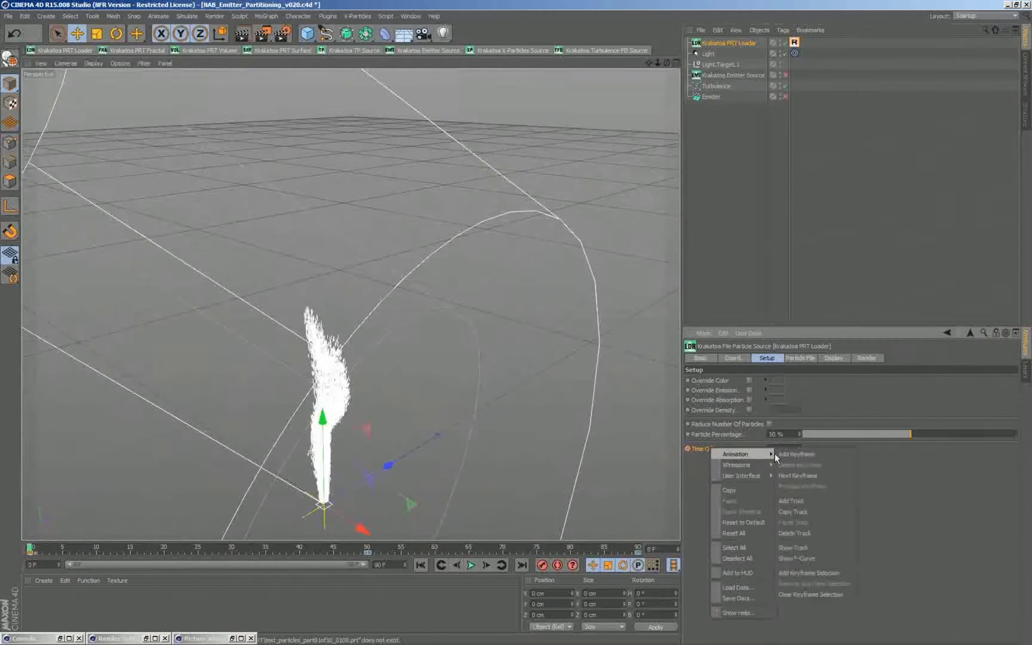
{"action": "left_click", "coordinate": [784, 454]}
{"action": "left_click_drag", "start_coordinate": [27, 546], "coordinate": [49, 544]}
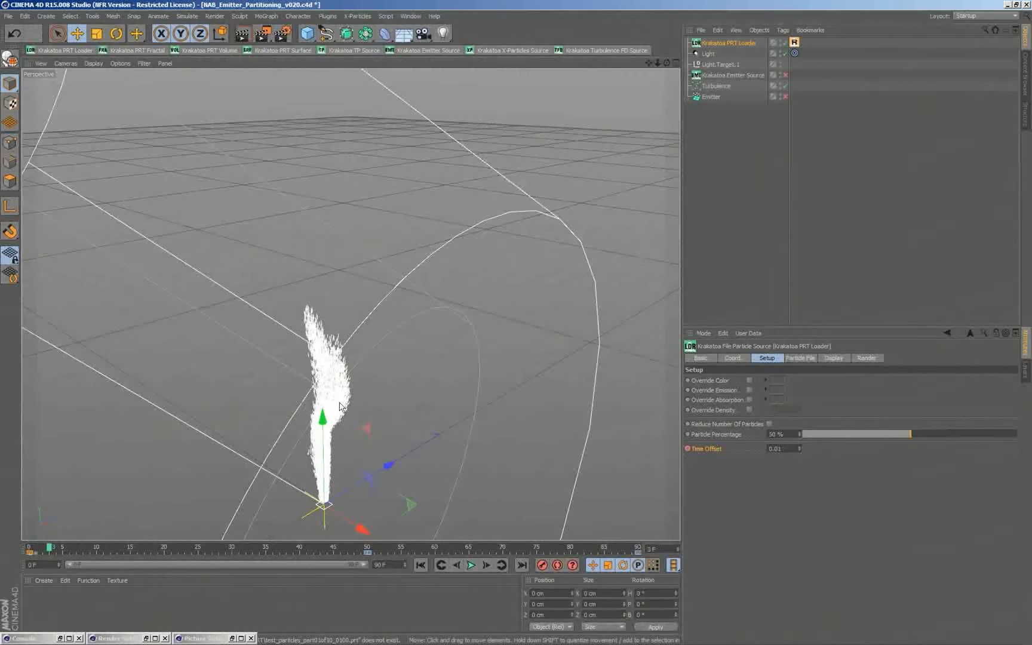
{"action": "left_click", "coordinate": [29, 548]}
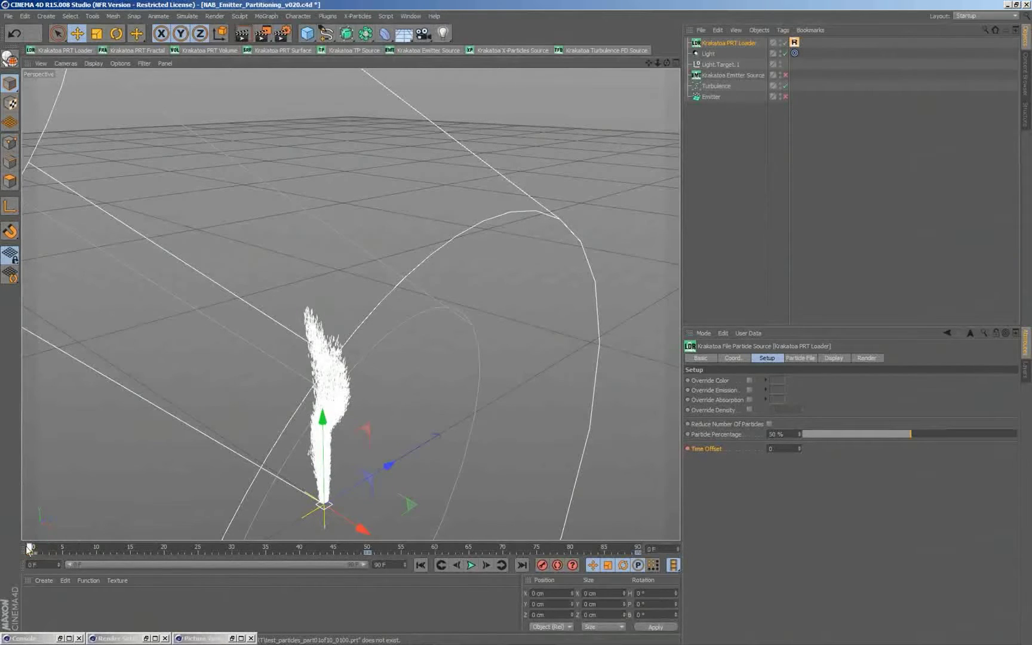
Scrub the timeline between frames 0 and 90 to review how the keyframed Time Offset moves the single-file particles
{"action": "mouse_move", "coordinate": [28, 548]}
{"action": "left_mouse_down"}
{"action": "mouse_move", "coordinate": [227, 546]}
{"action": "mouse_move", "coordinate": [539, 519]}
{"action": "mouse_move", "coordinate": [726, 525]}
{"action": "left_mouse_up"}
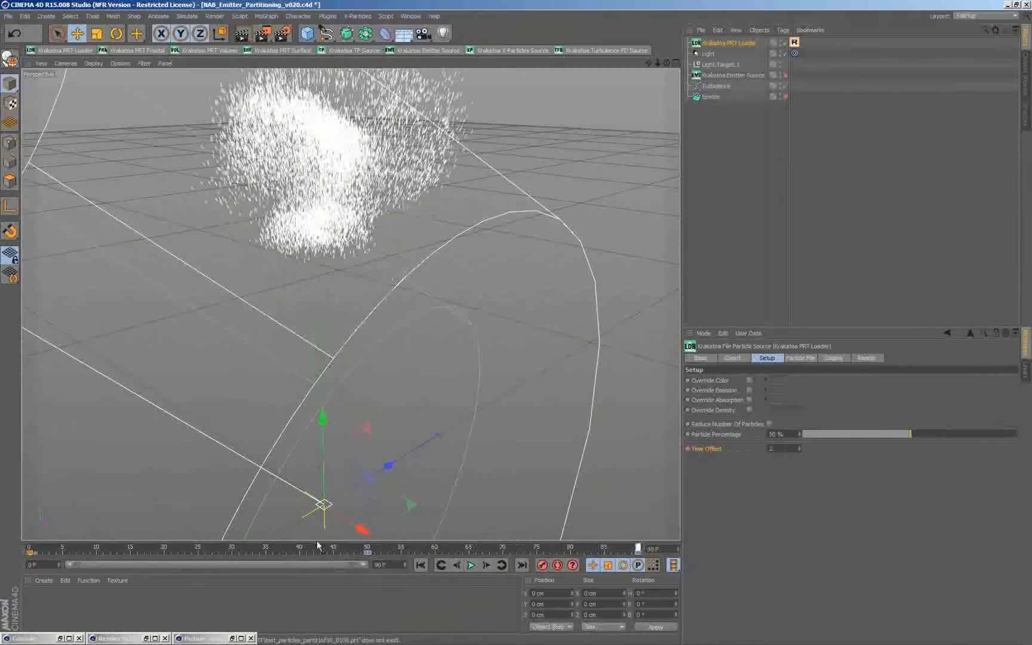
{"action": "left_click_drag", "start_coordinate": [317, 542], "coordinate": [24, 552]}
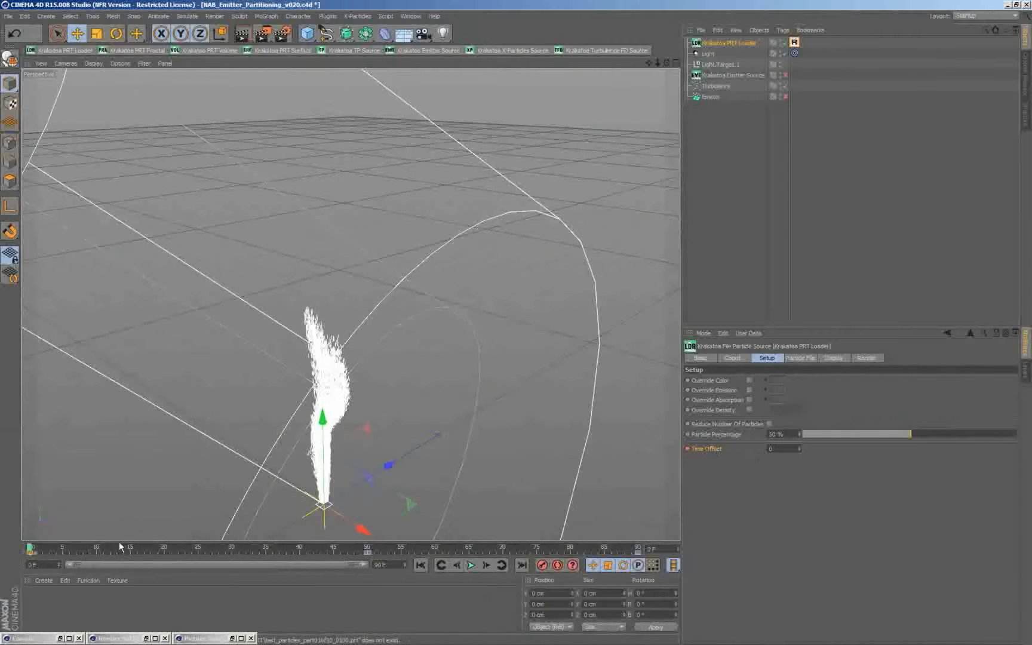
{"action": "mouse_move", "coordinate": [31, 550]}
{"action": "left_mouse_down"}
{"action": "mouse_move", "coordinate": [637, 548]}
{"action": "mouse_move", "coordinate": [29, 548]}
{"action": "left_mouse_up"}
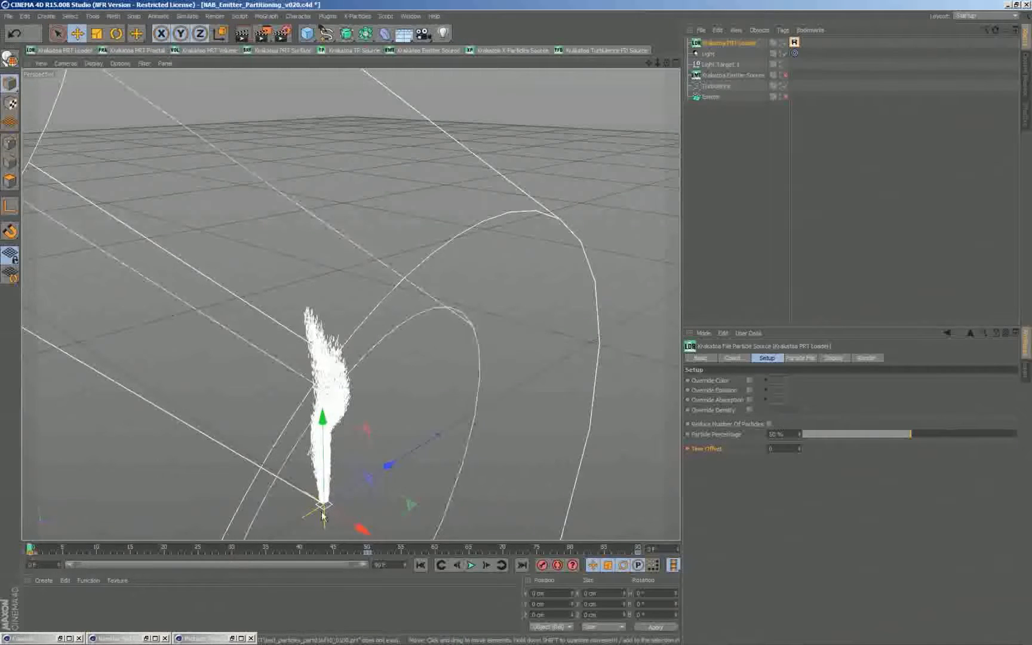
{"action": "mouse_move", "coordinate": [31, 548]}
{"action": "left_mouse_down"}
{"action": "mouse_move", "coordinate": [605, 530]}
{"action": "mouse_move", "coordinate": [29, 540]}
{"action": "left_mouse_up"}
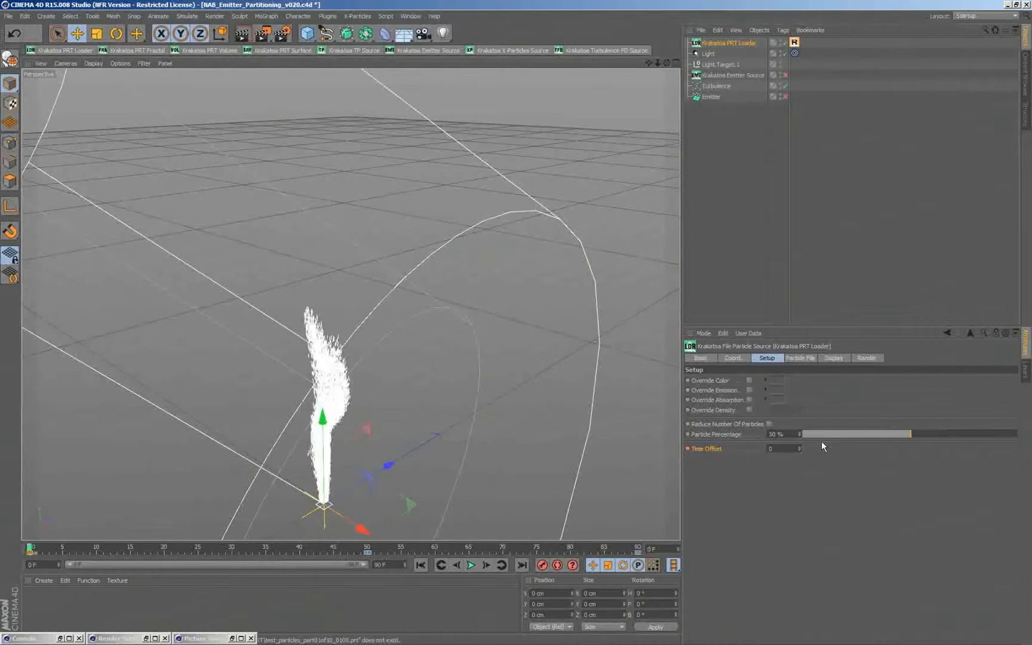
Turn off the loader's Keep Velocity Channel option and scrub to frame 43 to check the particles
{"action": "left_click", "coordinate": [793, 359]}
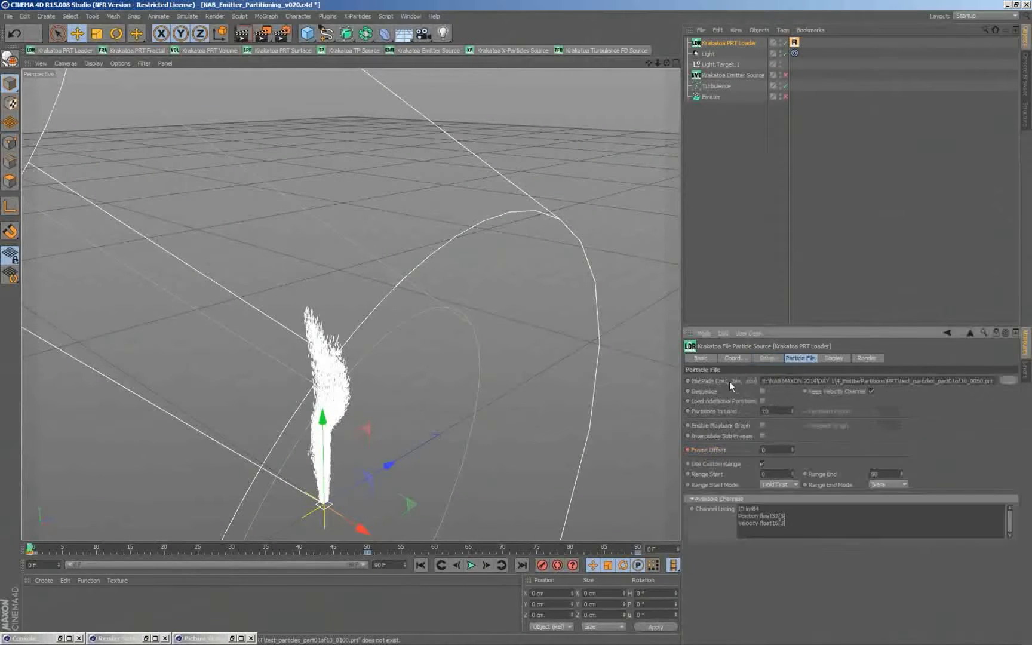
{"action": "left_click", "coordinate": [871, 391]}
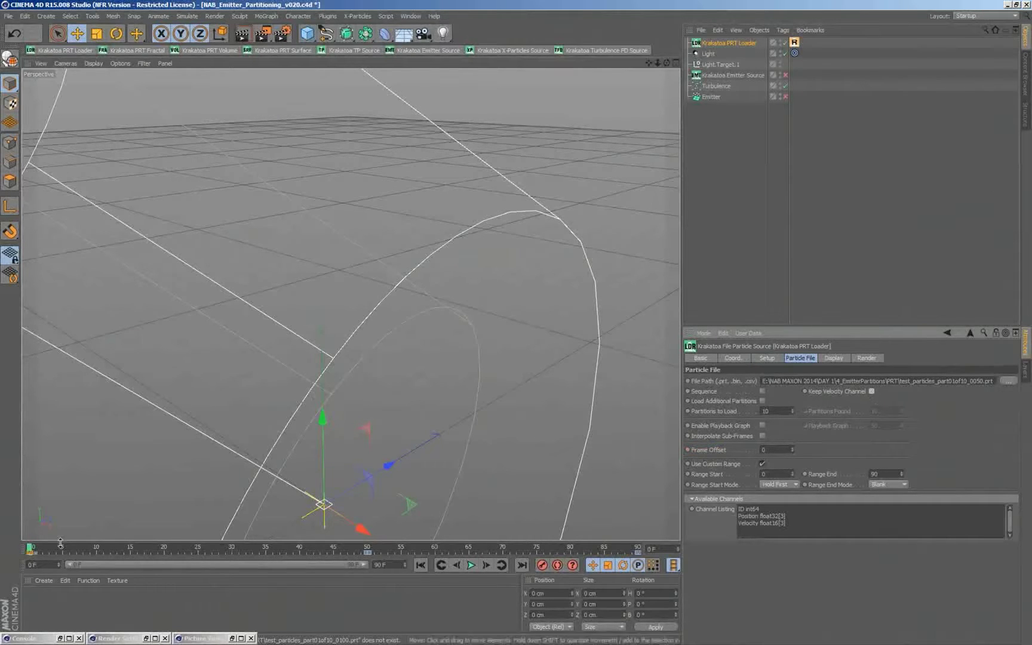
{"action": "left_click_drag", "start_coordinate": [31, 548], "coordinate": [324, 548]}
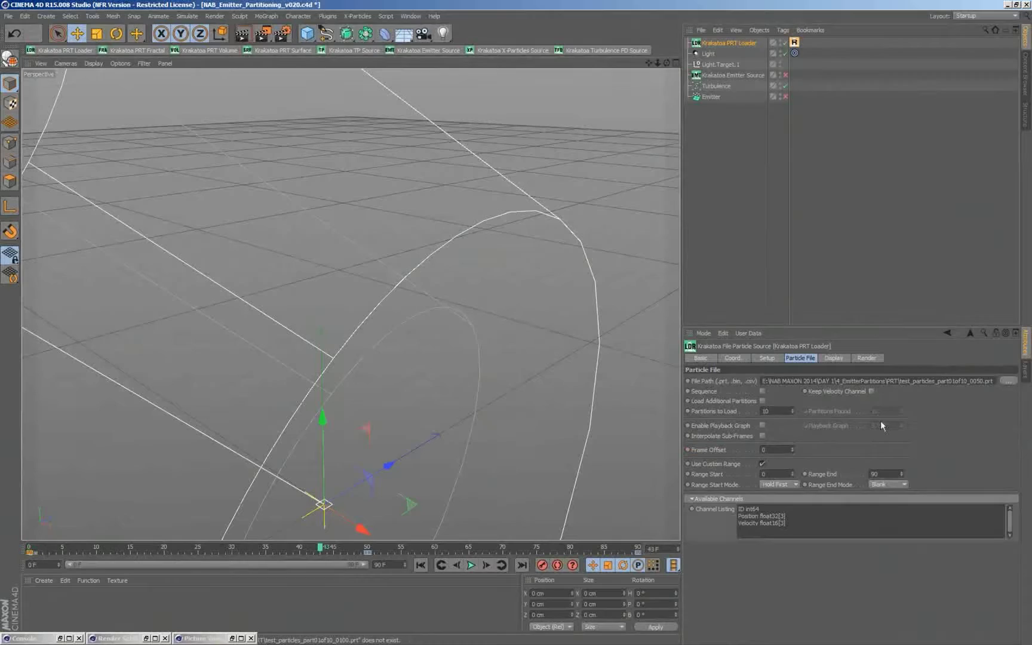
Set the loader's Viewport Display Mode to Display As Large Dots and scrub the timeline to check for particle motion
{"action": "left_click", "coordinate": [833, 359]}
{"action": "left_click", "coordinate": [794, 514]}
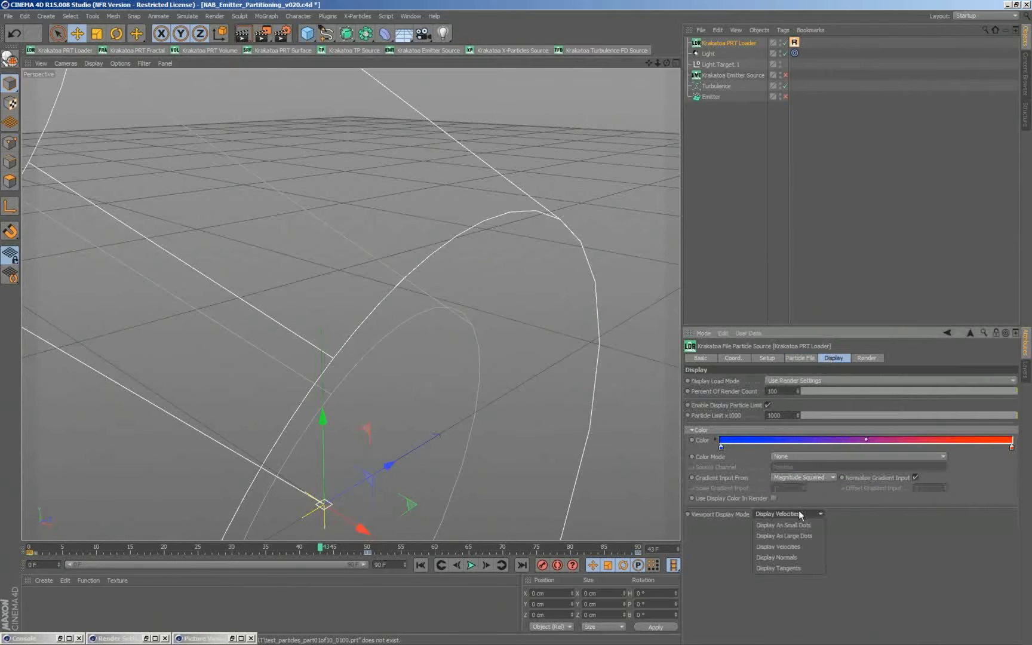
{"action": "left_click", "coordinate": [805, 537]}
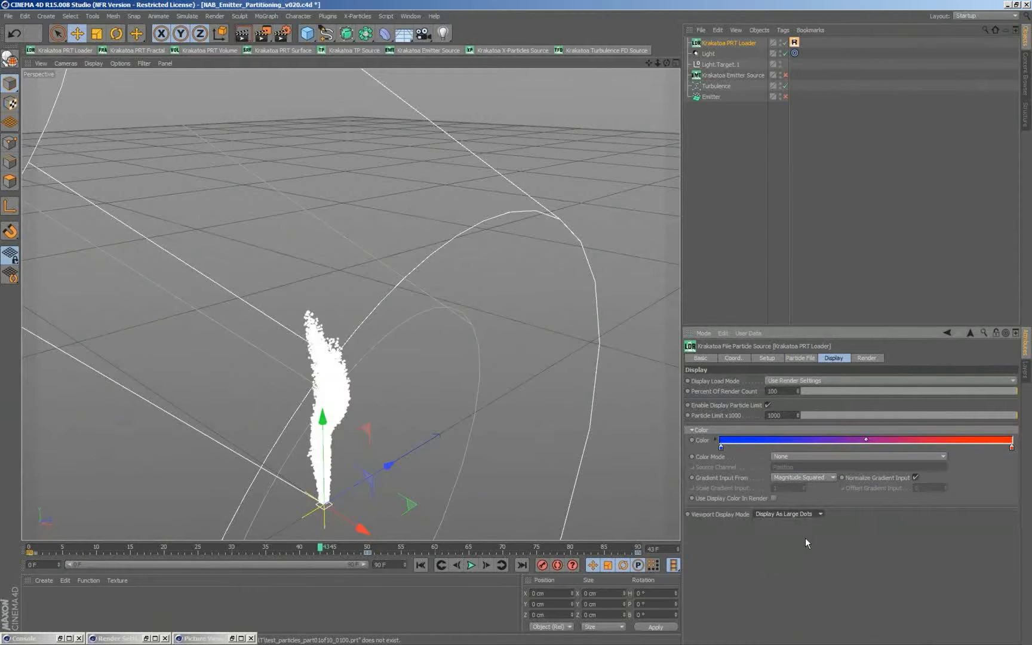
{"action": "left_click_drag", "start_coordinate": [44, 549], "coordinate": [361, 540]}
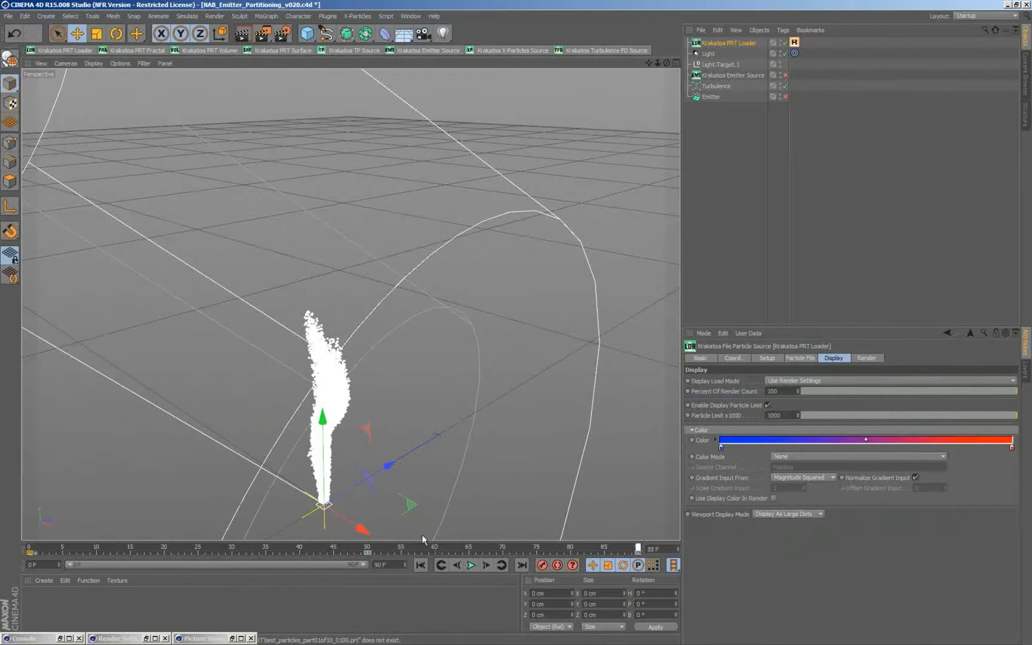
Turn the Keep Velocity Channel option back on and scrub the particles back to frame 0
{"action": "left_click", "coordinate": [766, 358]}
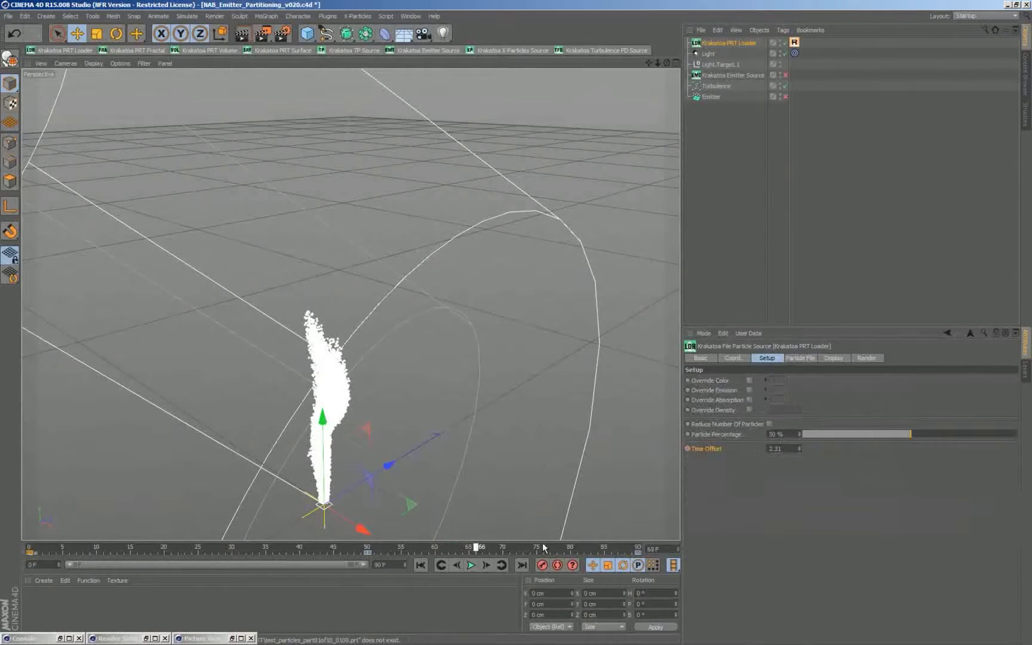
{"action": "left_click", "coordinate": [798, 358]}
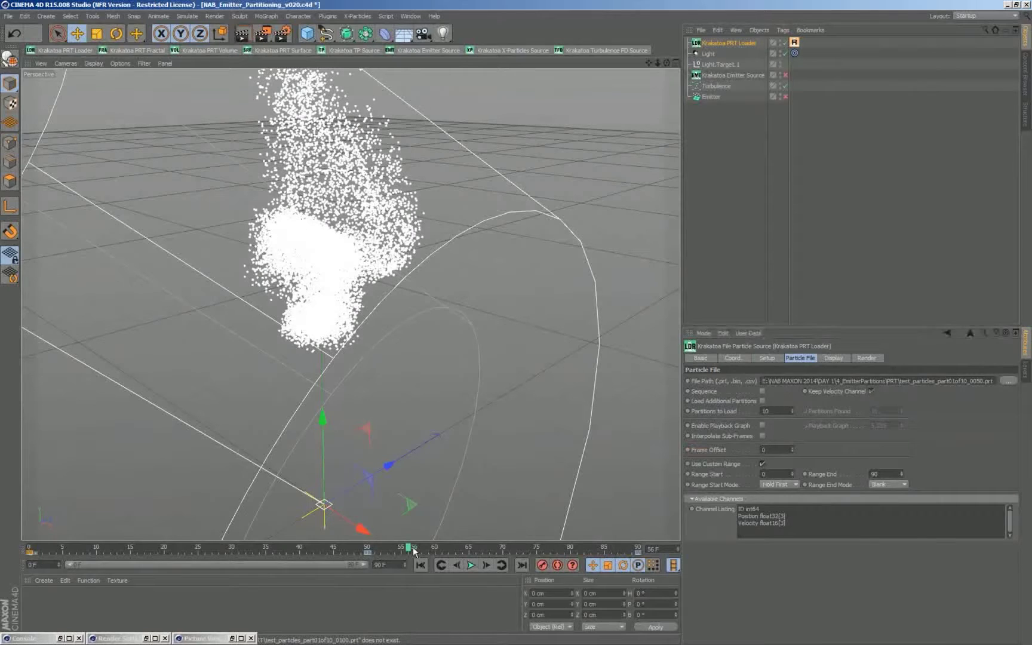
{"action": "left_click_drag", "start_coordinate": [292, 545], "coordinate": [1, 585]}
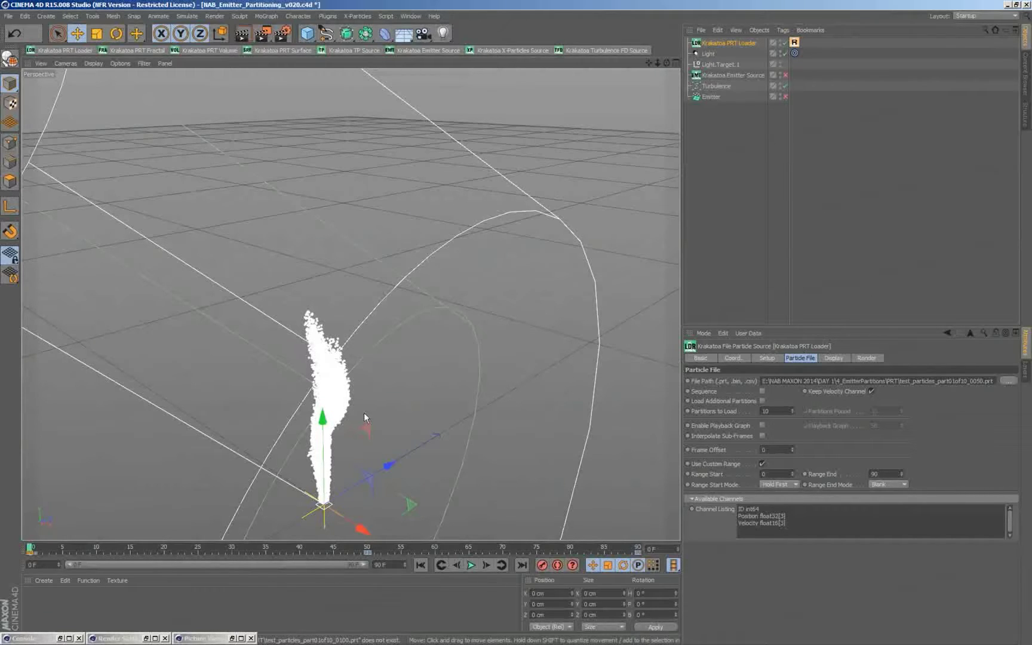
Delete the animation track of the loader's Time Offset parameter
{"action": "left_click", "coordinate": [768, 358]}
{"action": "right_click", "coordinate": [721, 447]}
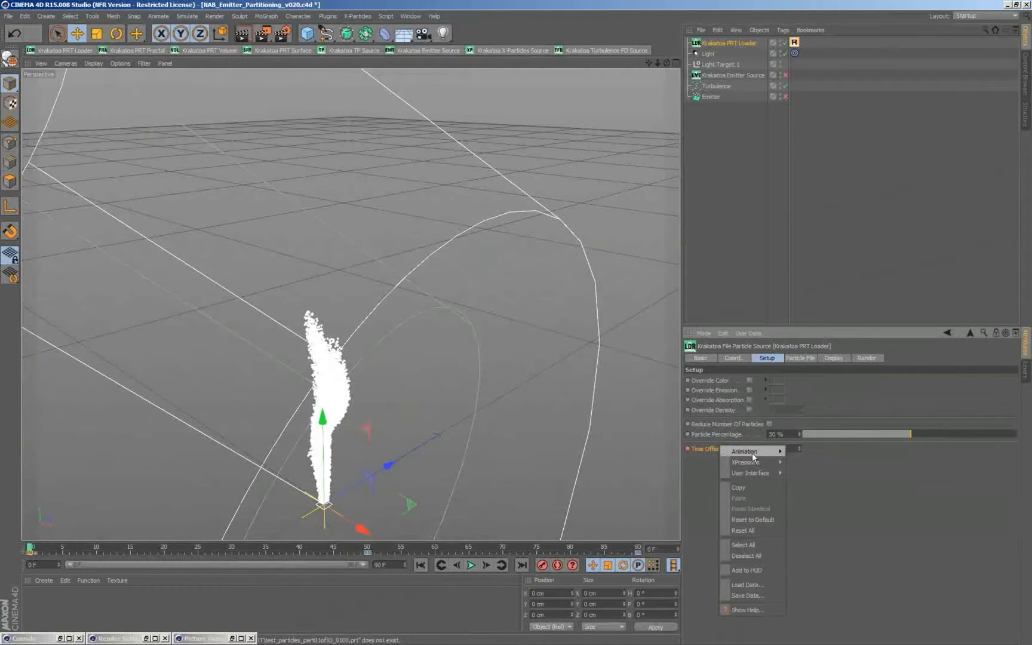
{"action": "mouse_move", "coordinate": [752, 453]}
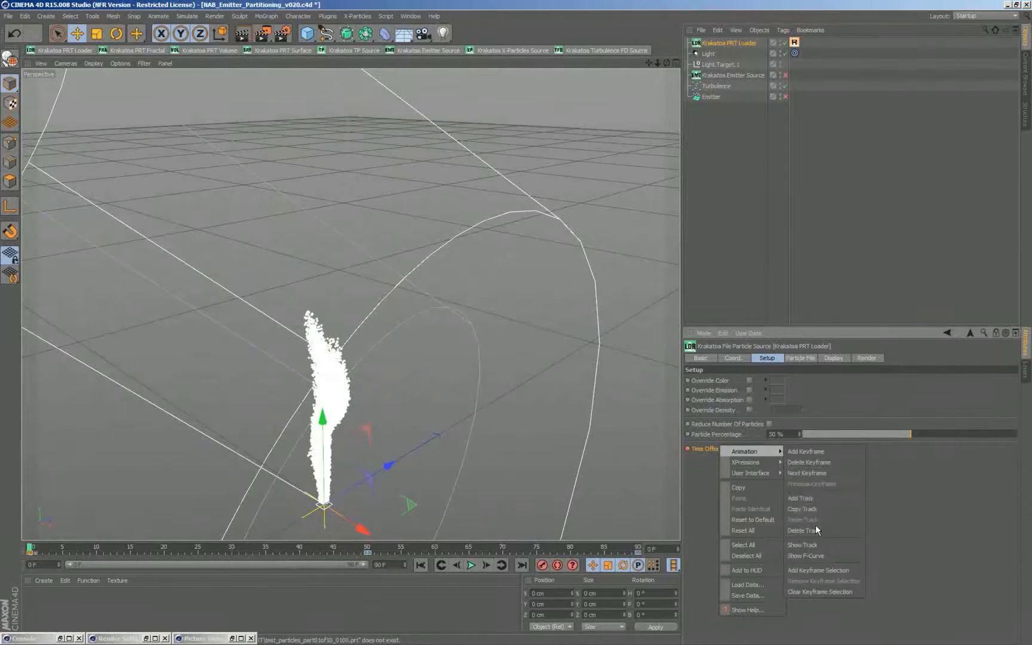
{"action": "left_click", "coordinate": [815, 526]}
Re-enable the loader's Sequence option and scrub from frame 0 to frame 90
{"action": "left_click", "coordinate": [803, 358]}
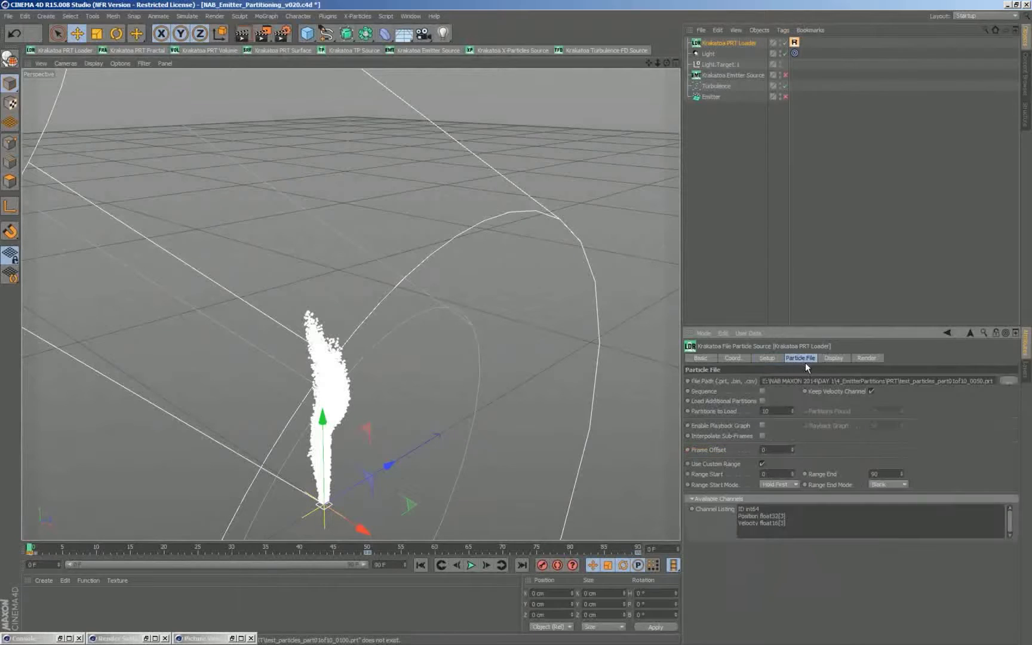
{"action": "left_click", "coordinate": [763, 392]}
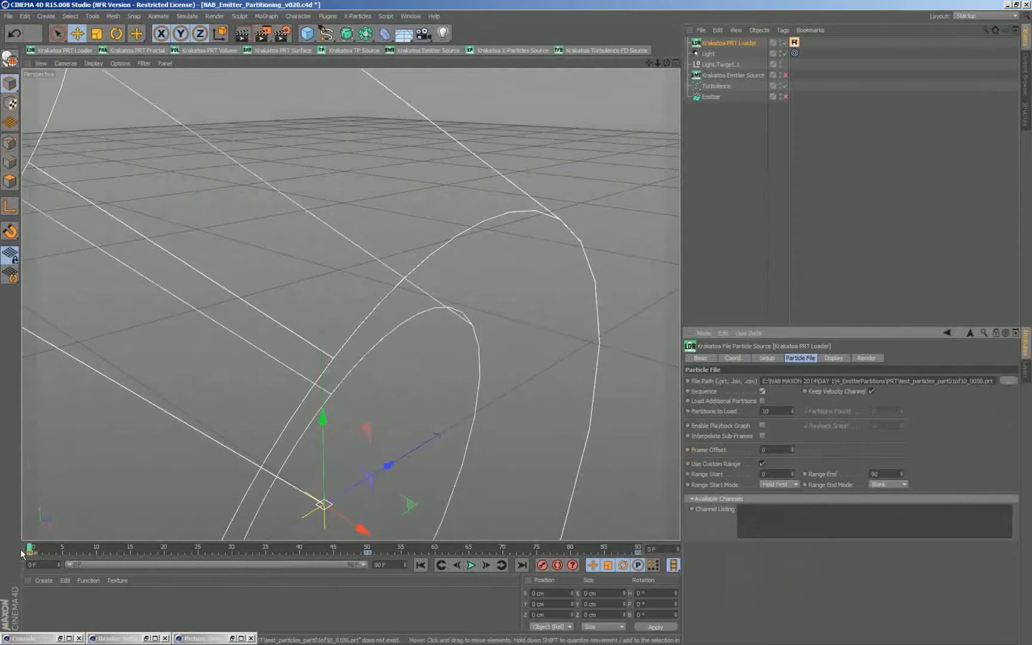
{"action": "left_click_drag", "start_coordinate": [29, 546], "coordinate": [637, 543]}
Reduce the loader's render Percent Of Disk Count to 50 with the First N Particles load mode
{"action": "left_click", "coordinate": [827, 360]}
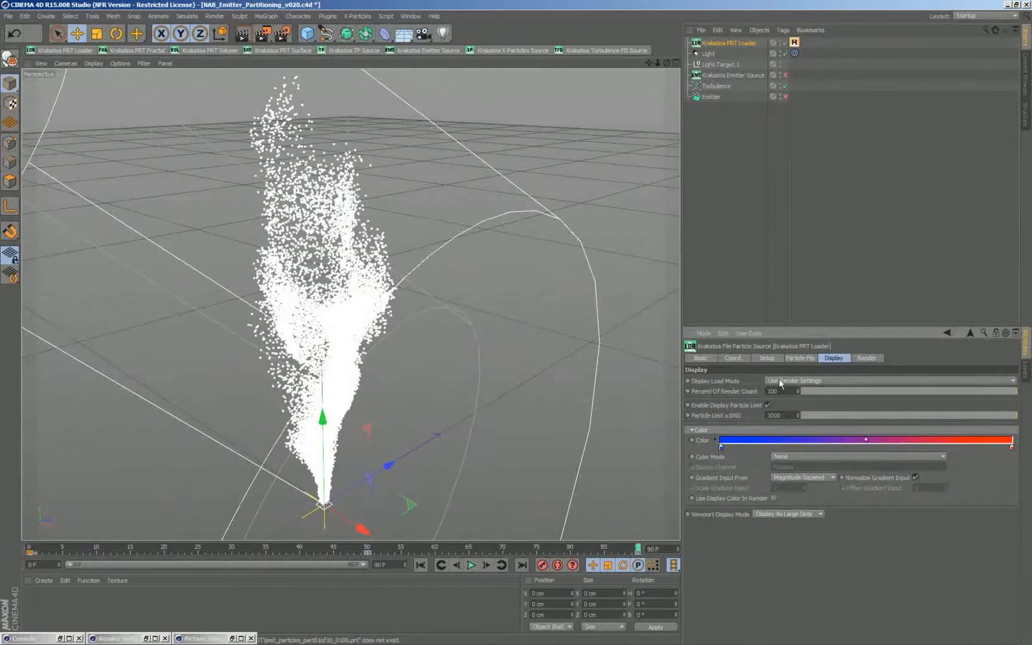
{"action": "left_click", "coordinate": [866, 358]}
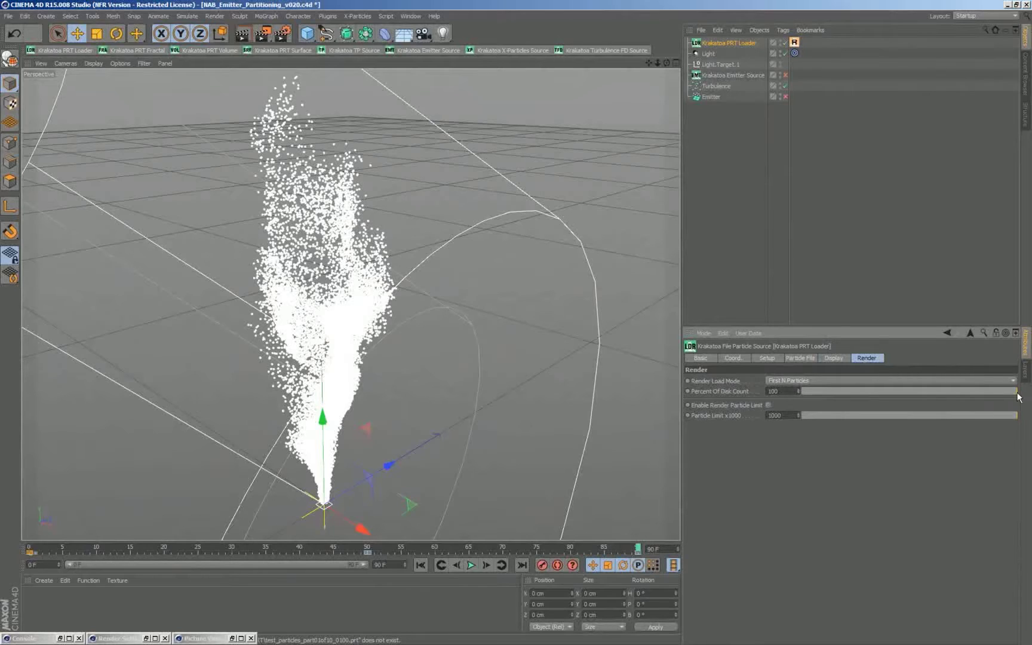
{"action": "left_click_drag", "start_coordinate": [1018, 396], "coordinate": [910, 396]}
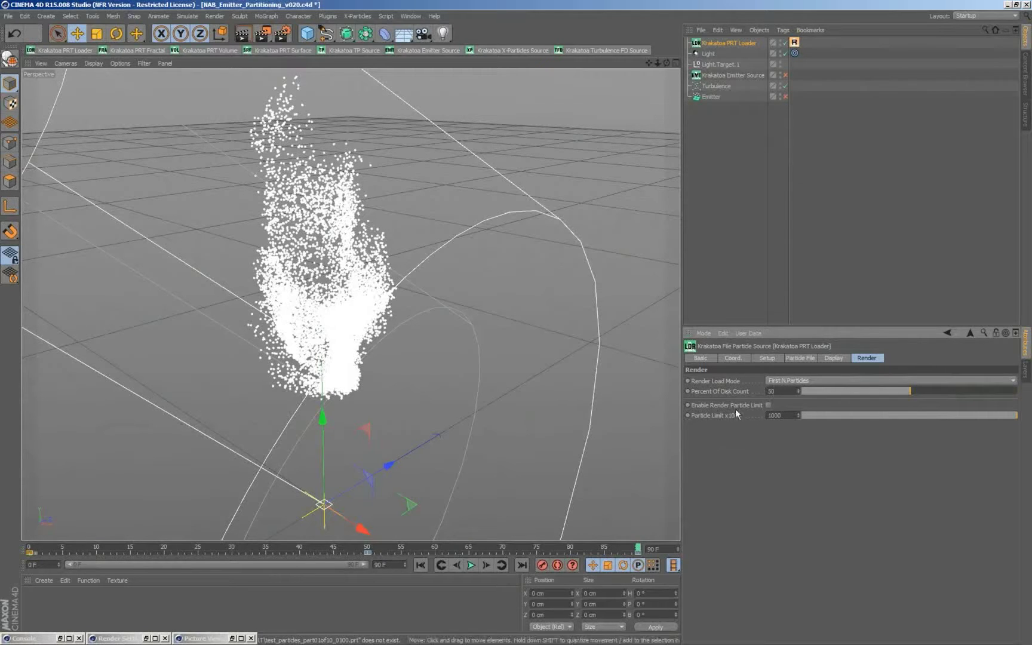
Try a lower display Percent Of Render Count of about 50, and restore it to 100
{"action": "left_click", "coordinate": [832, 358]}
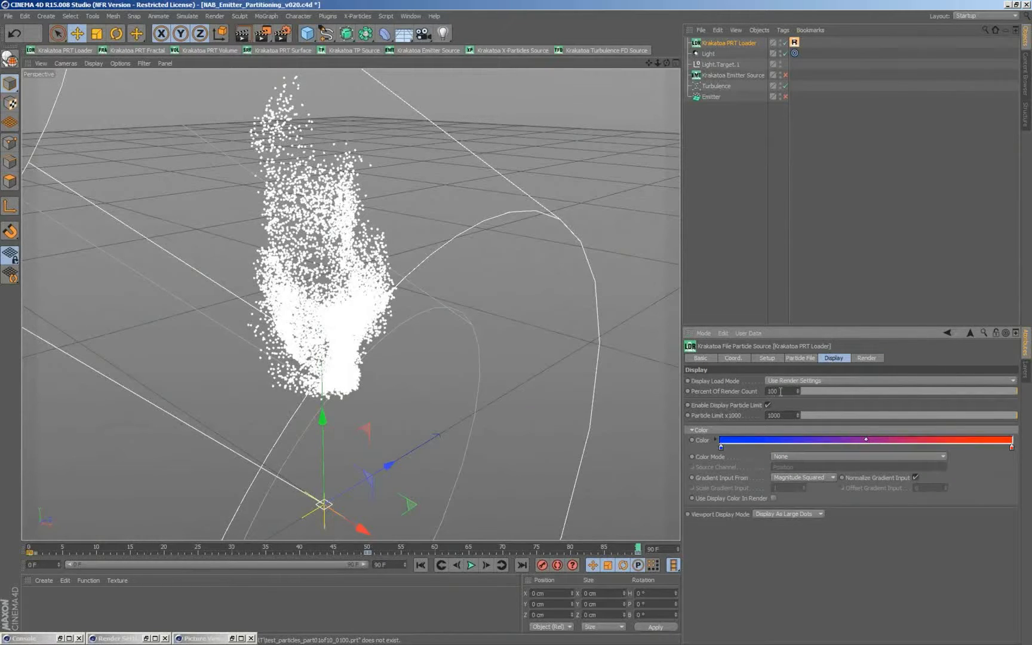
{"action": "left_click", "coordinate": [864, 358]}
{"action": "left_click", "coordinate": [834, 358]}
{"action": "mouse_move", "coordinate": [907, 392]}
{"action": "left_mouse_down"}
{"action": "mouse_move", "coordinate": [1010, 396]}
{"action": "mouse_move", "coordinate": [888, 394]}
{"action": "mouse_move", "coordinate": [910, 396]}
{"action": "left_mouse_up"}
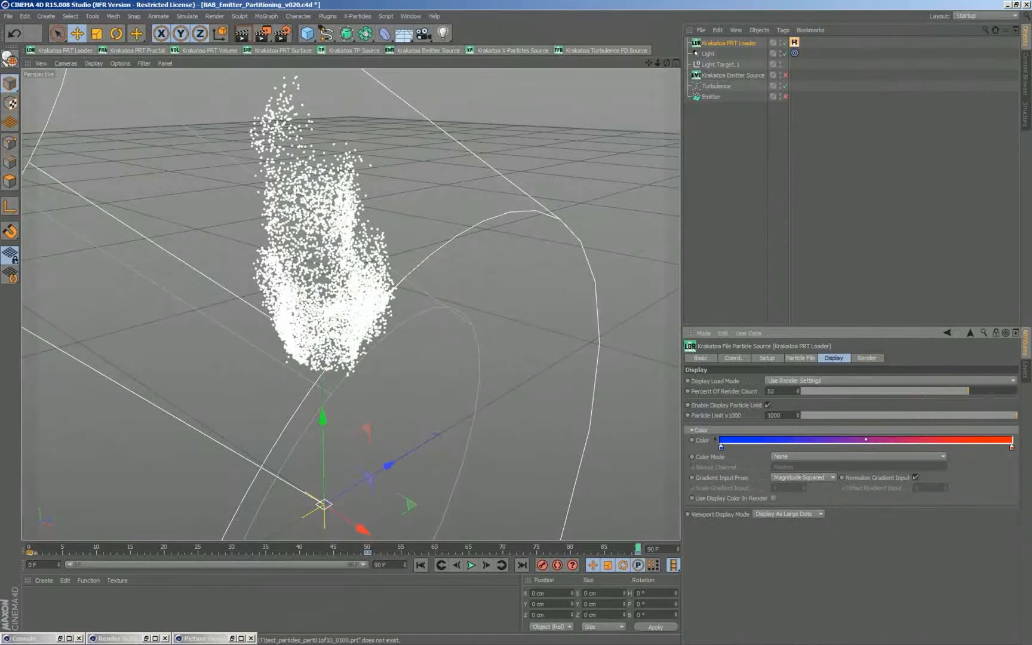
Switch the Render Load Mode to Every Nth Particle and scrub the timeline to frame 79
{"action": "left_click", "coordinate": [867, 359]}
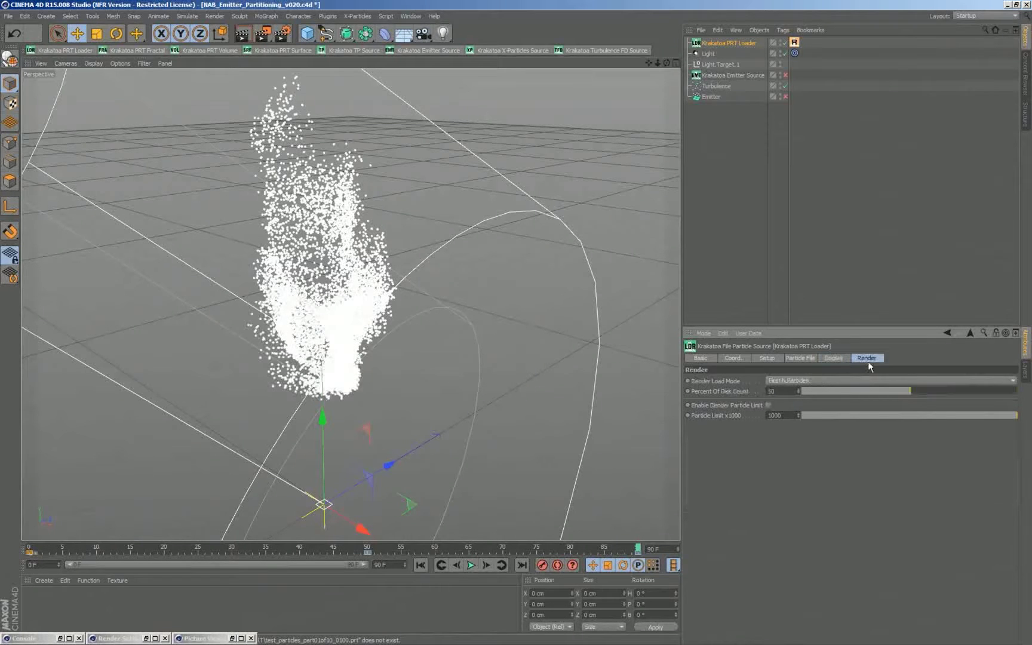
{"action": "left_click", "coordinate": [812, 380]}
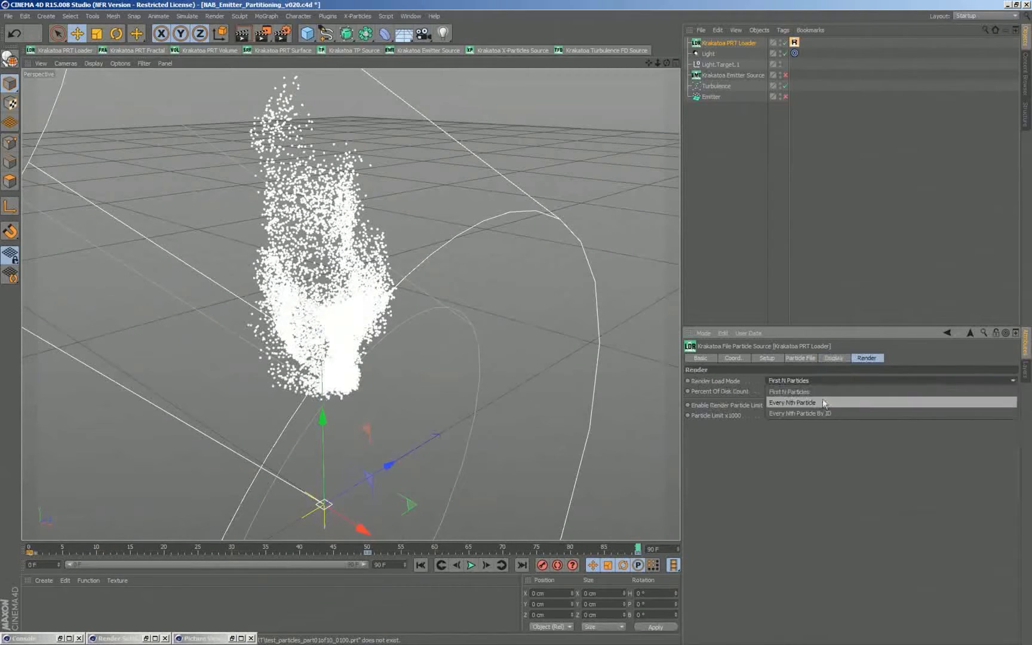
{"action": "left_click", "coordinate": [820, 404]}
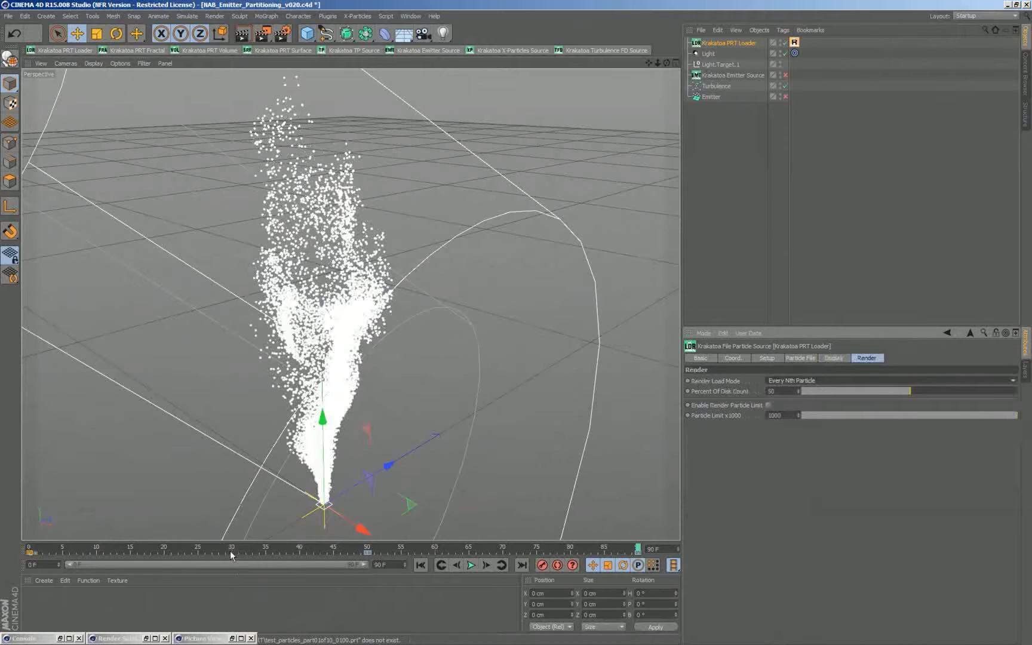
{"action": "left_click_drag", "start_coordinate": [165, 555], "coordinate": [564, 549]}
Lower the render Percent Of Disk Count to 10 to thin the particles evenly
{"action": "left_click", "coordinate": [879, 392]}
{"action": "left_click_drag", "start_coordinate": [878, 390], "coordinate": [843, 391]}
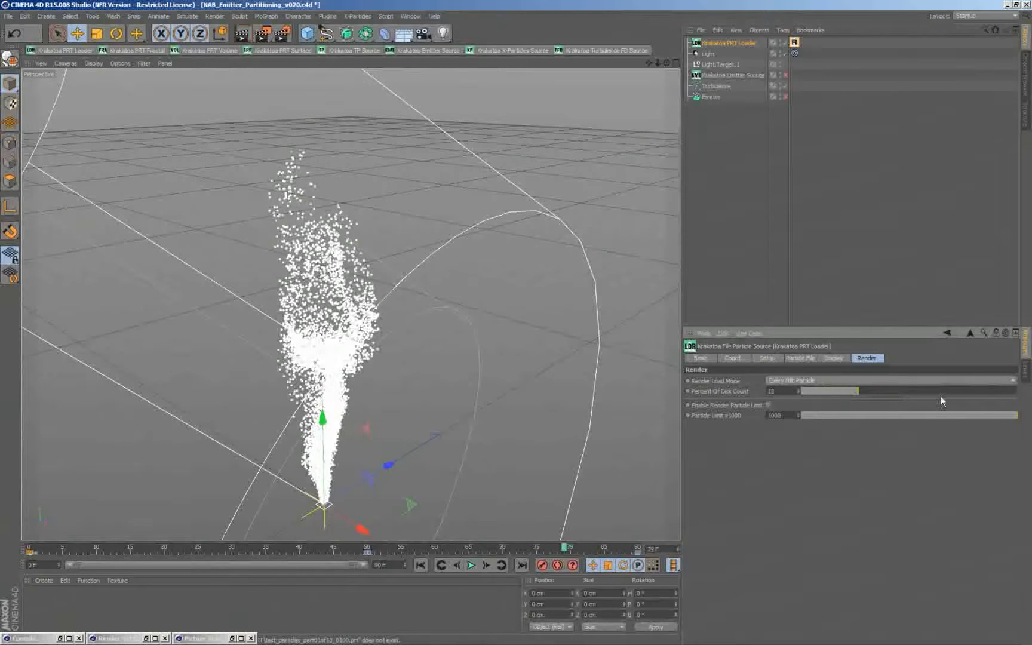
{"action": "left_click", "coordinate": [846, 388]}
{"action": "left_click", "coordinate": [818, 391]}
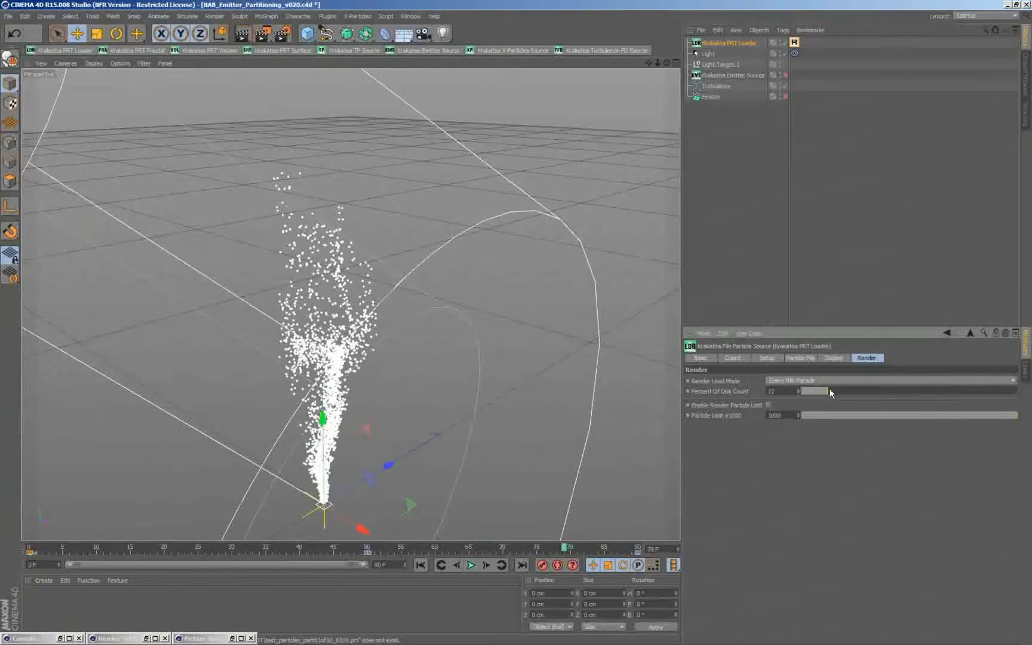
{"action": "mouse_move", "coordinate": [815, 387]}
{"action": "left_mouse_down"}
{"action": "mouse_move", "coordinate": [862, 385]}
{"action": "mouse_move", "coordinate": [823, 394]}
{"action": "left_mouse_up"}
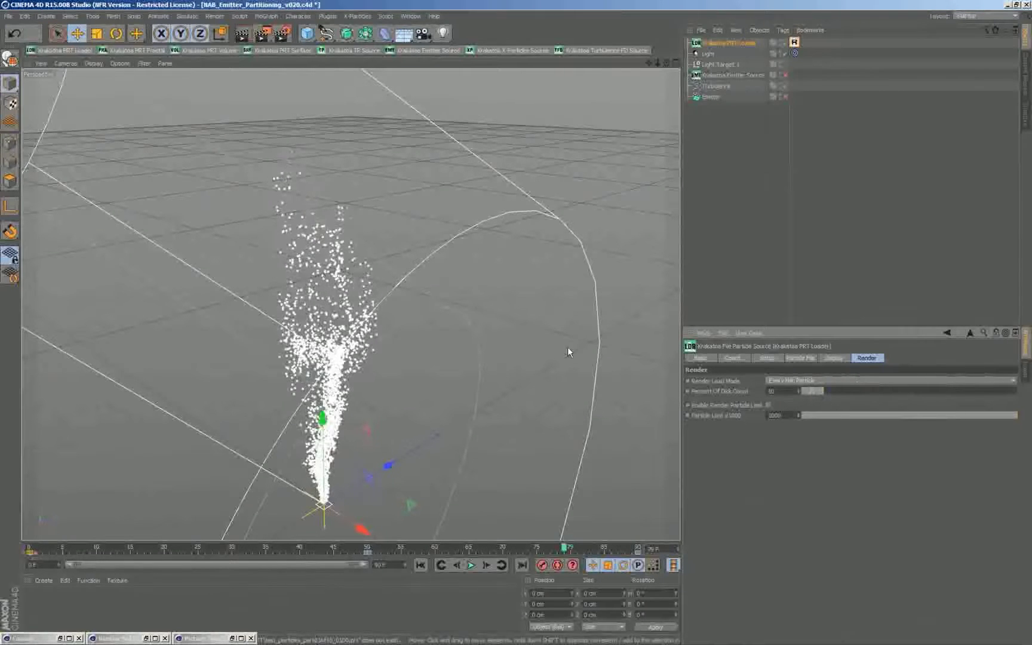
Set the Render Load Mode to Every Nth Particle By ID, and vary Percent Of Disk Count from 0 up to 100
{"action": "left_click", "coordinate": [817, 380]}
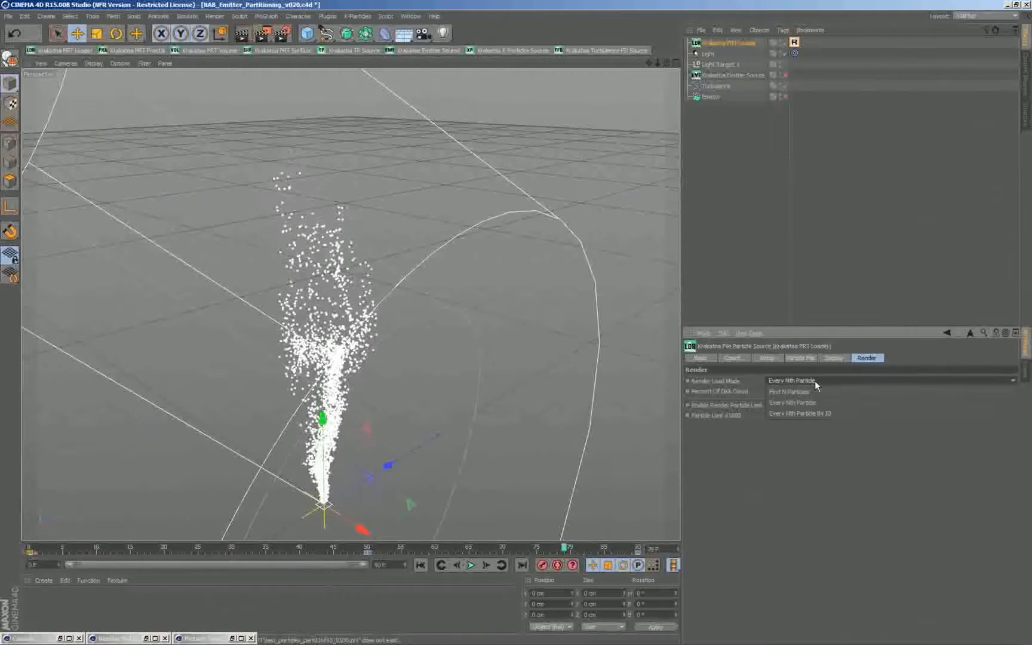
{"action": "left_click", "coordinate": [825, 414]}
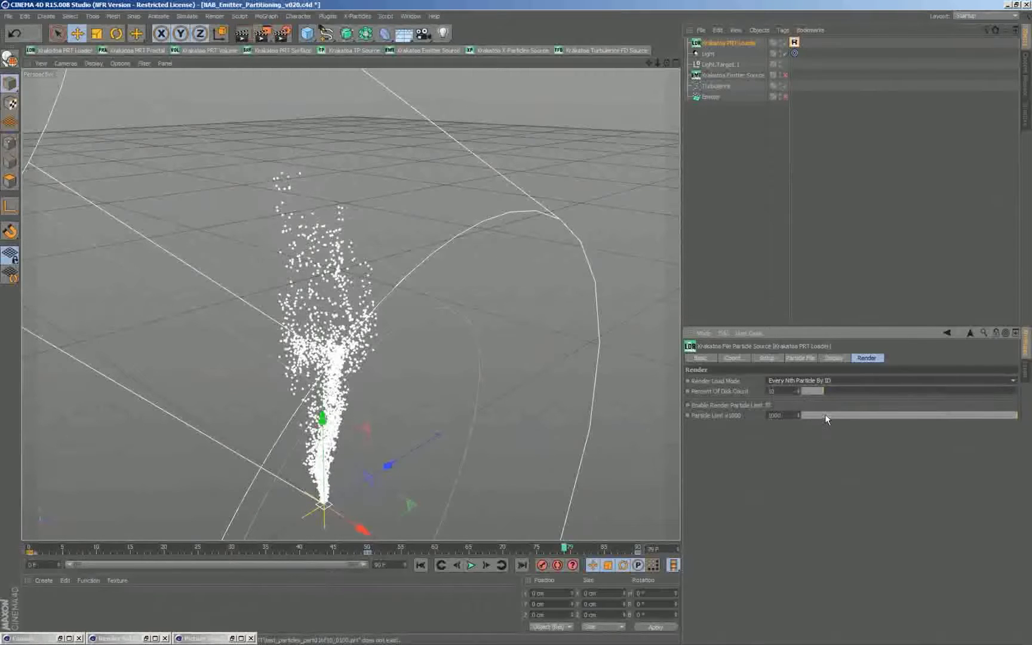
{"action": "left_click_drag", "start_coordinate": [827, 389], "coordinate": [801, 392]}
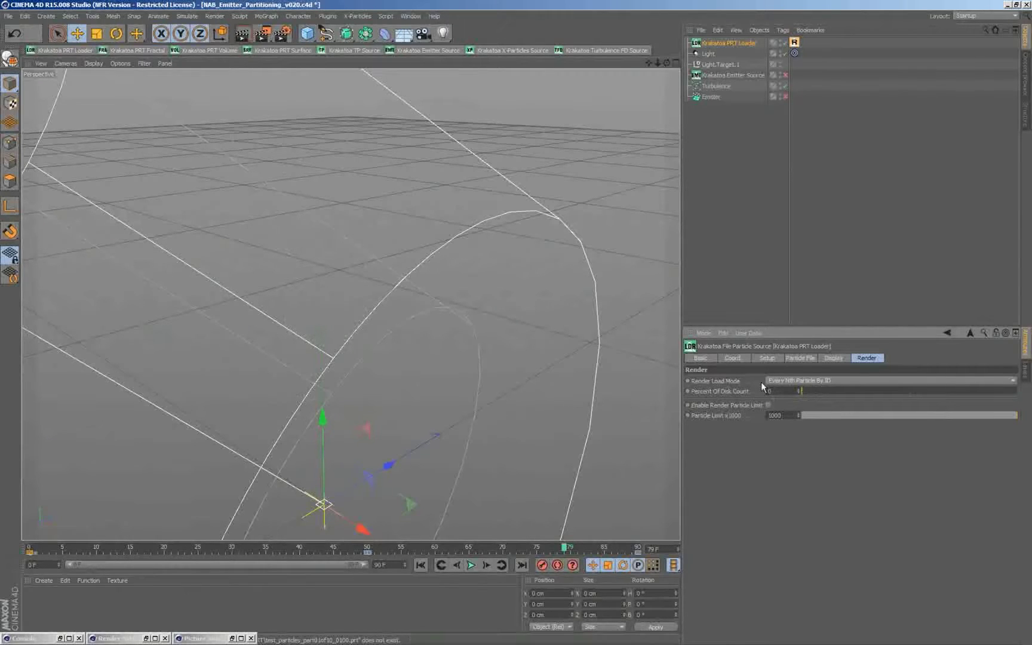
{"action": "left_click_drag", "start_coordinate": [805, 392], "coordinate": [1015, 389]}
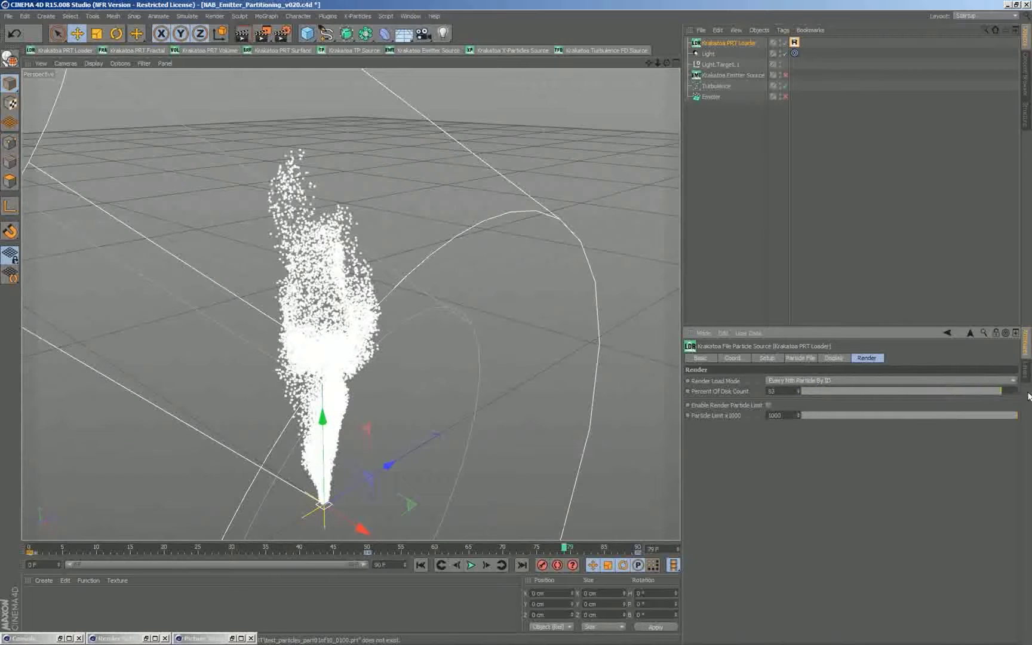
Vary the display Percent Of Render Count, return it to 100, and compare the loader's display and render settings
{"action": "left_click", "coordinate": [830, 358]}
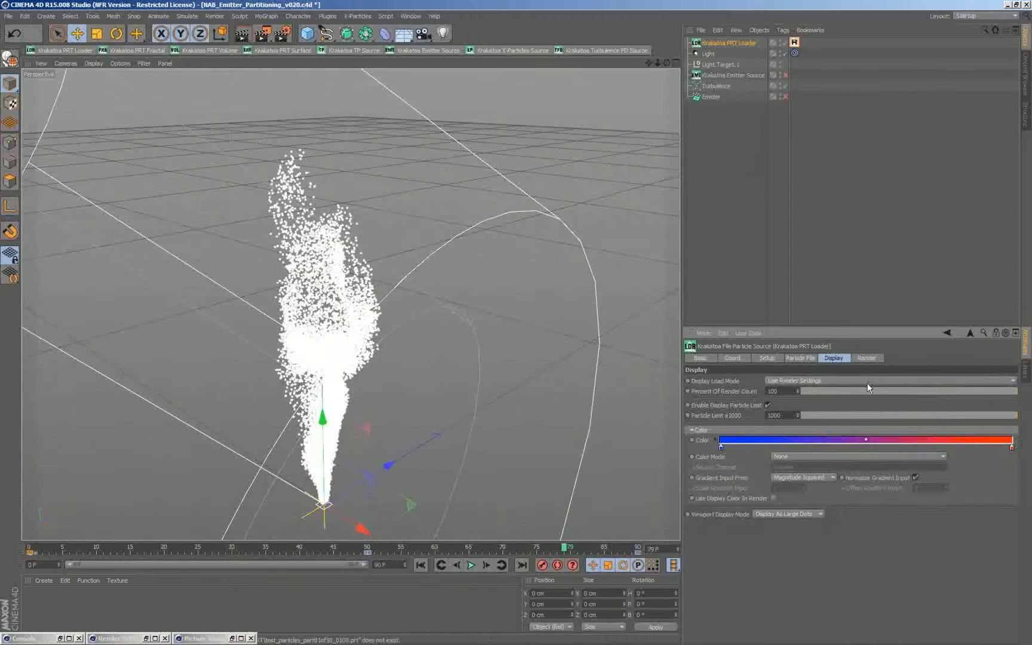
{"action": "left_click_drag", "start_coordinate": [867, 387], "coordinate": [1015, 397]}
{"action": "left_click", "coordinate": [864, 358]}
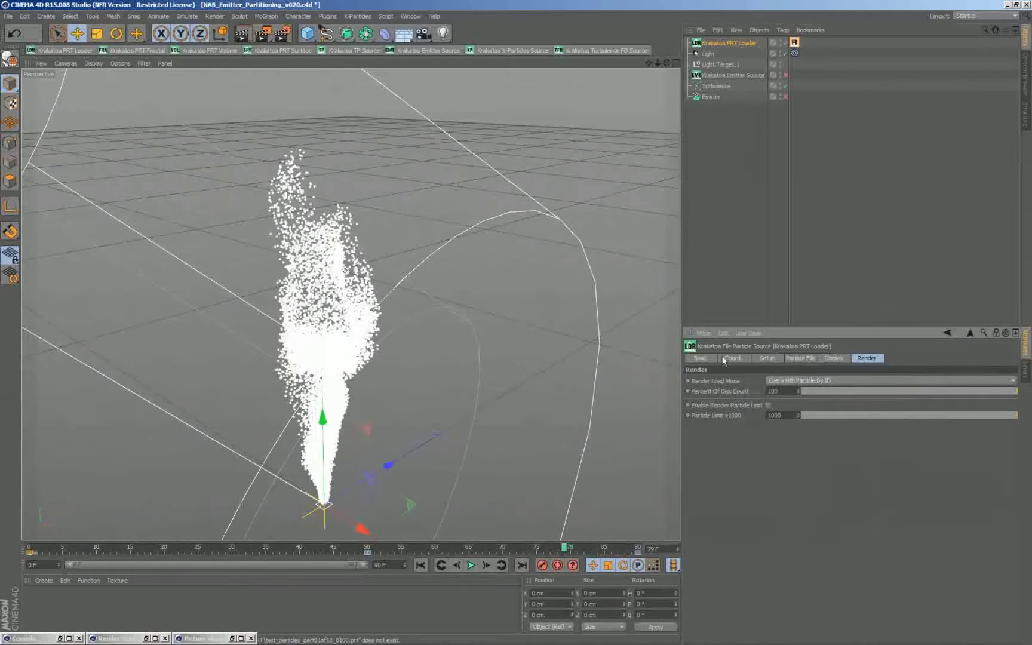
{"action": "left_click", "coordinate": [832, 358]}
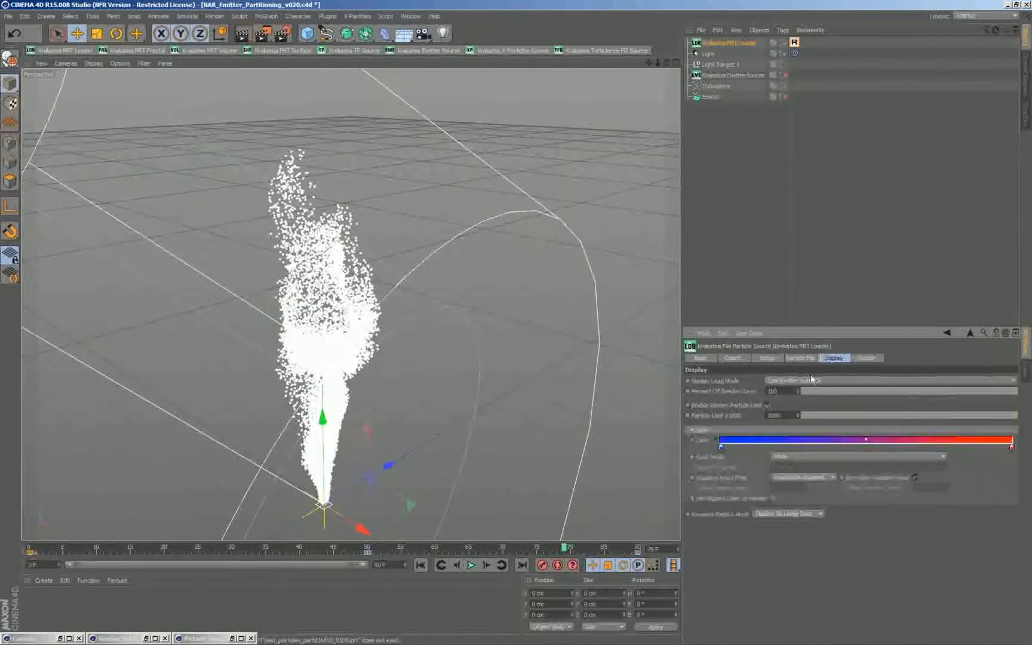
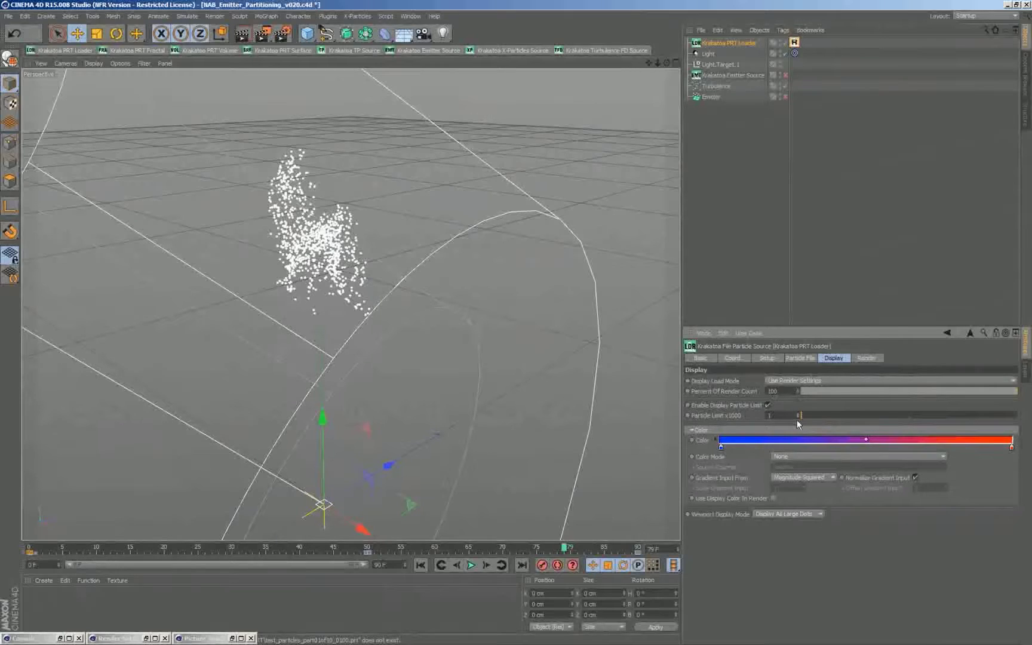
Raise the loader's display Particle Limit x1000 to 100, and finally to 1000
{"action": "left_click", "coordinate": [775, 414]}
{"action": "type", "text": "00"}
{"action": "key", "text": "Return"}
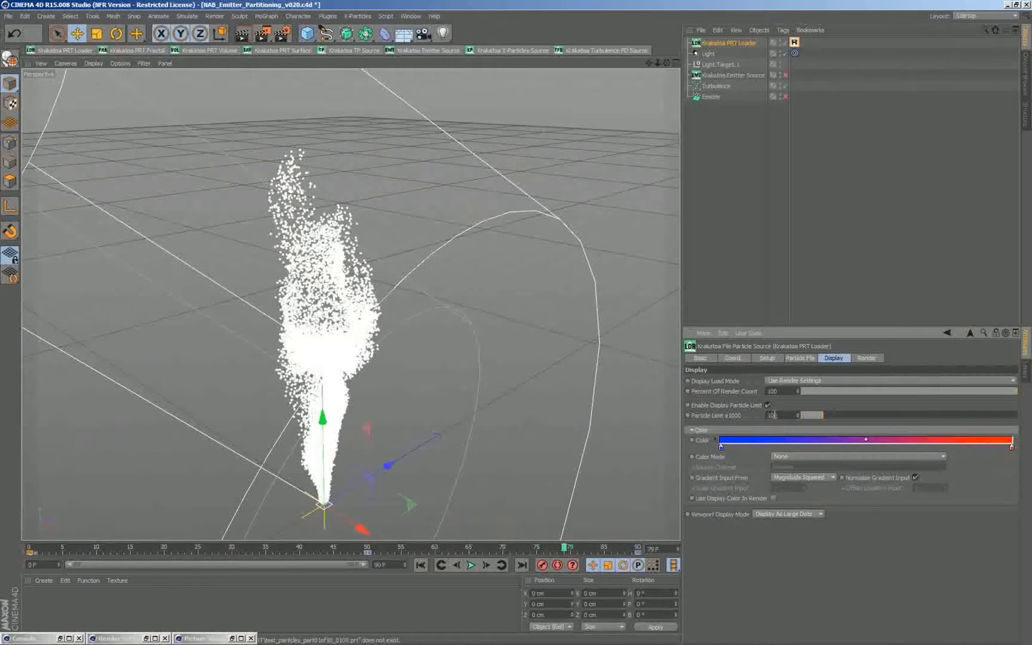
{"action": "left_click", "coordinate": [775, 415]}
{"action": "type", "text": "00"}
{"action": "key", "text": "Return"}
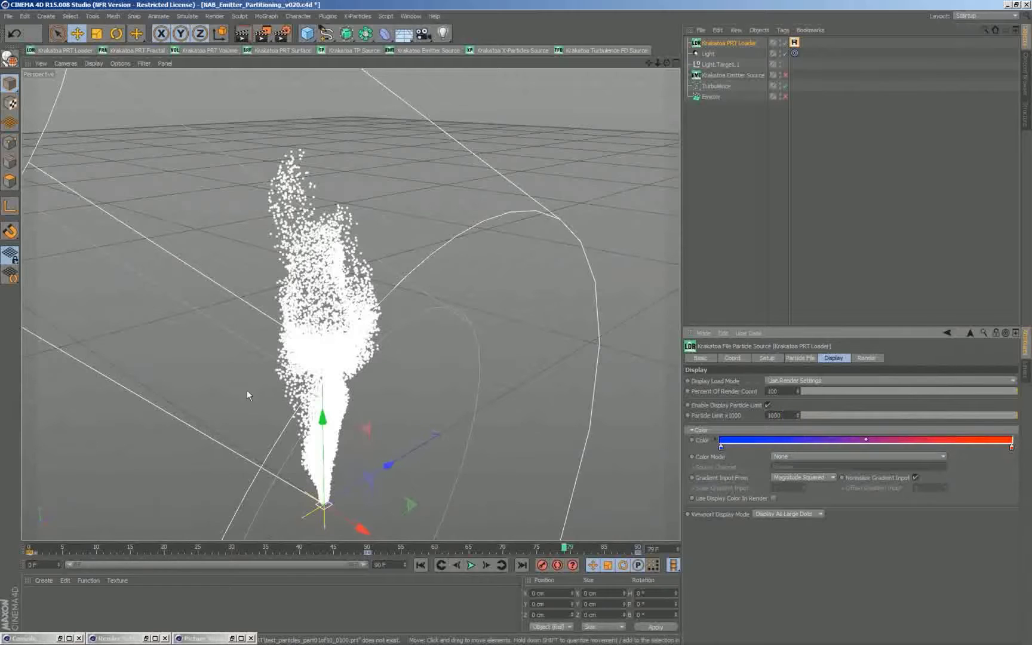
Color the displayed particles by Velocity, with Magnitude as the gradient input
{"action": "left_click", "coordinate": [800, 455]}
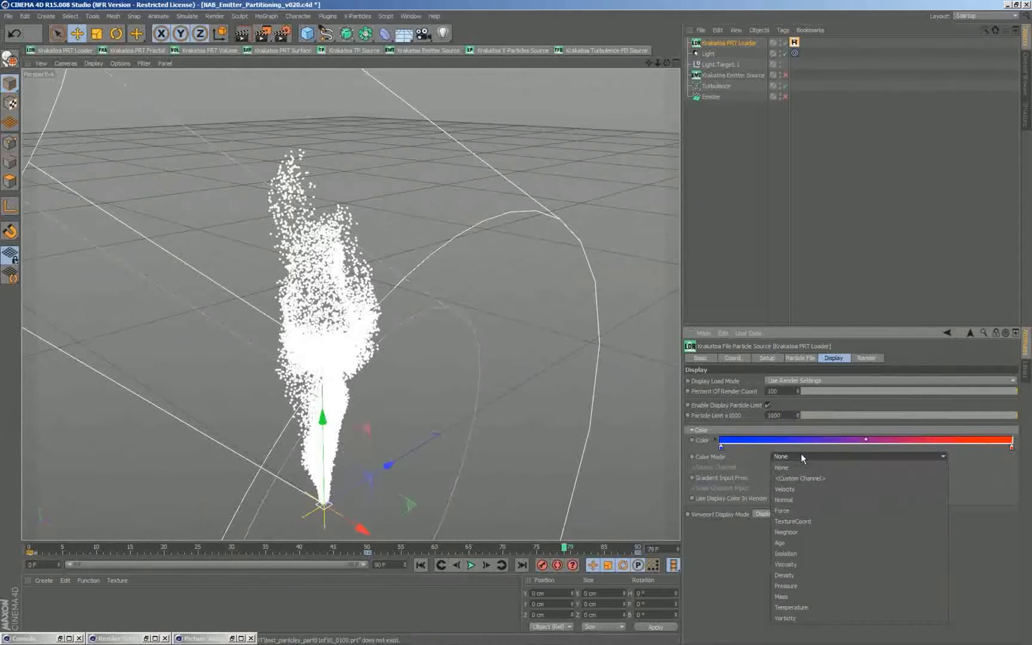
{"action": "left_click", "coordinate": [803, 488]}
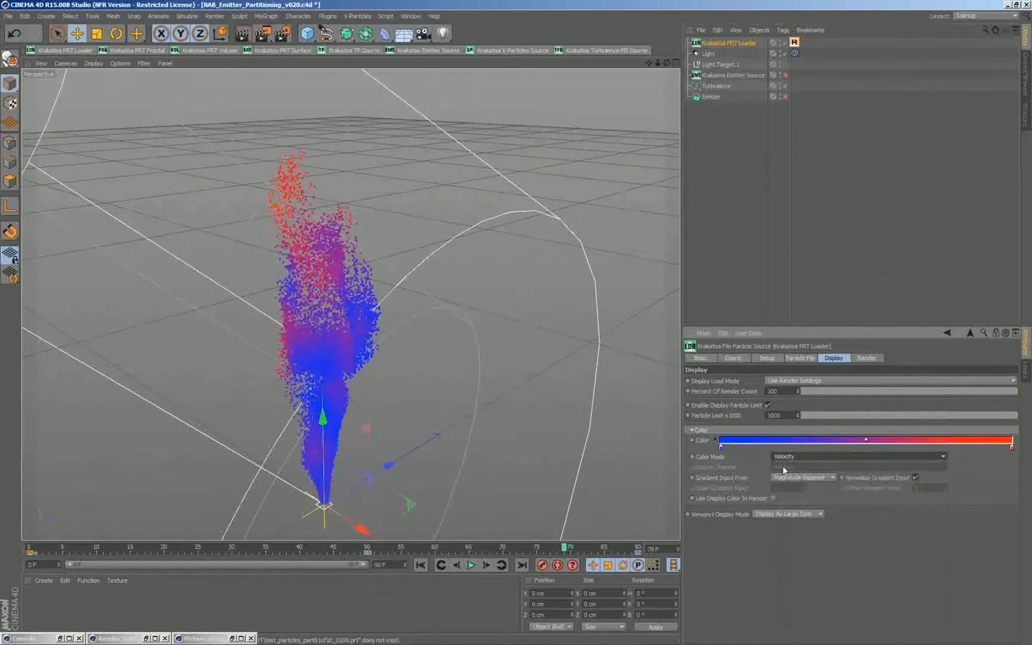
{"action": "left_click", "coordinate": [795, 477]}
{"action": "left_click", "coordinate": [802, 498]}
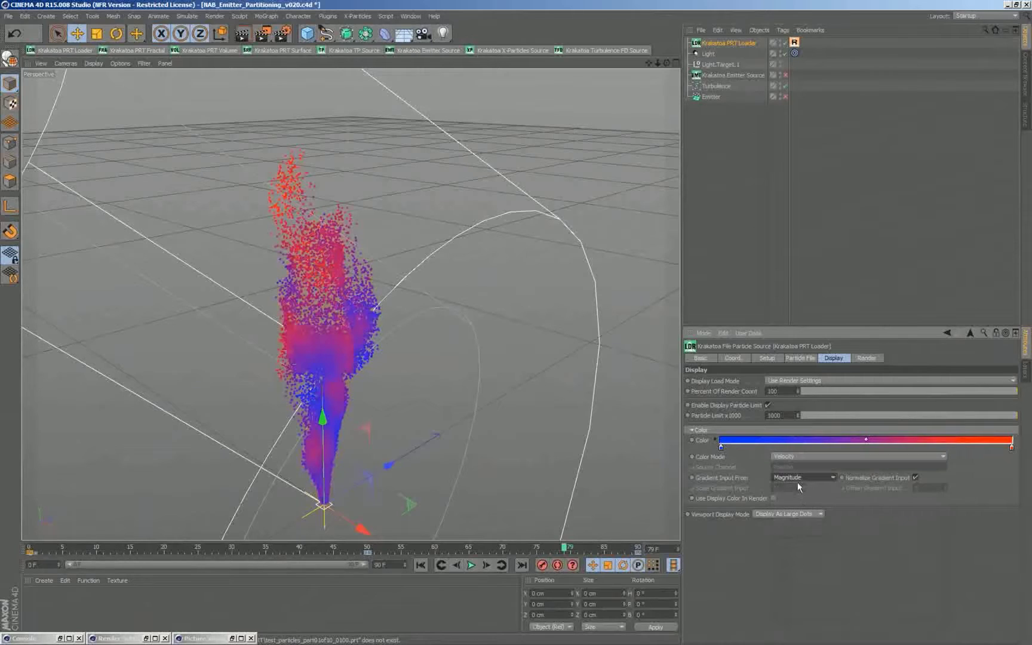
Try the X, Y and Z velocity components as the gradient input to compare the particle coloring
{"action": "left_click", "coordinate": [797, 478]}
{"action": "left_click", "coordinate": [796, 497]}
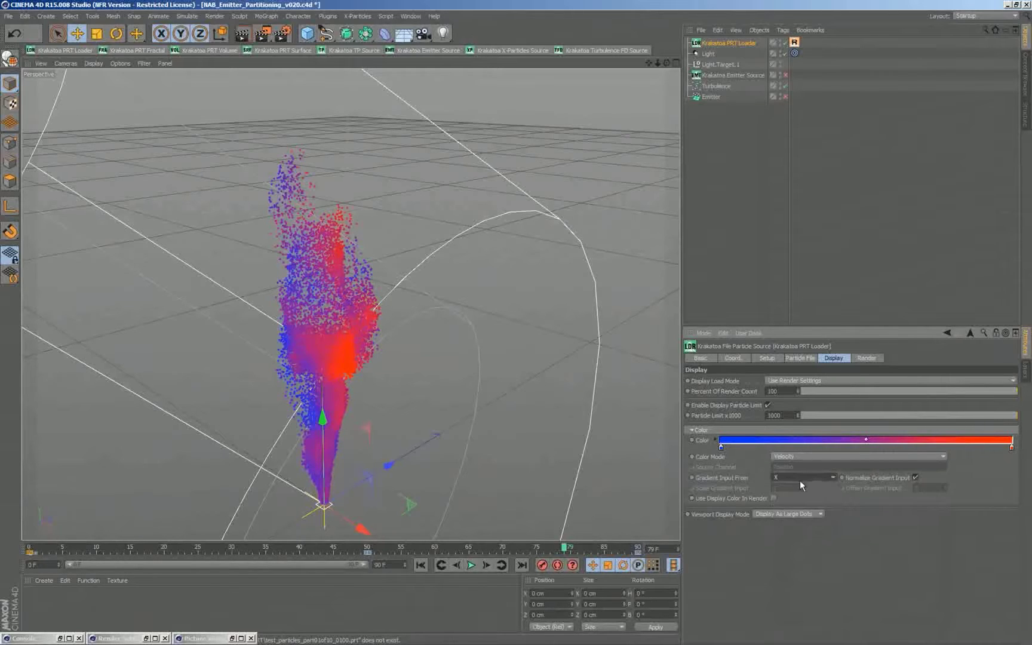
{"action": "left_click", "coordinate": [799, 477]}
{"action": "left_click", "coordinate": [793, 515]}
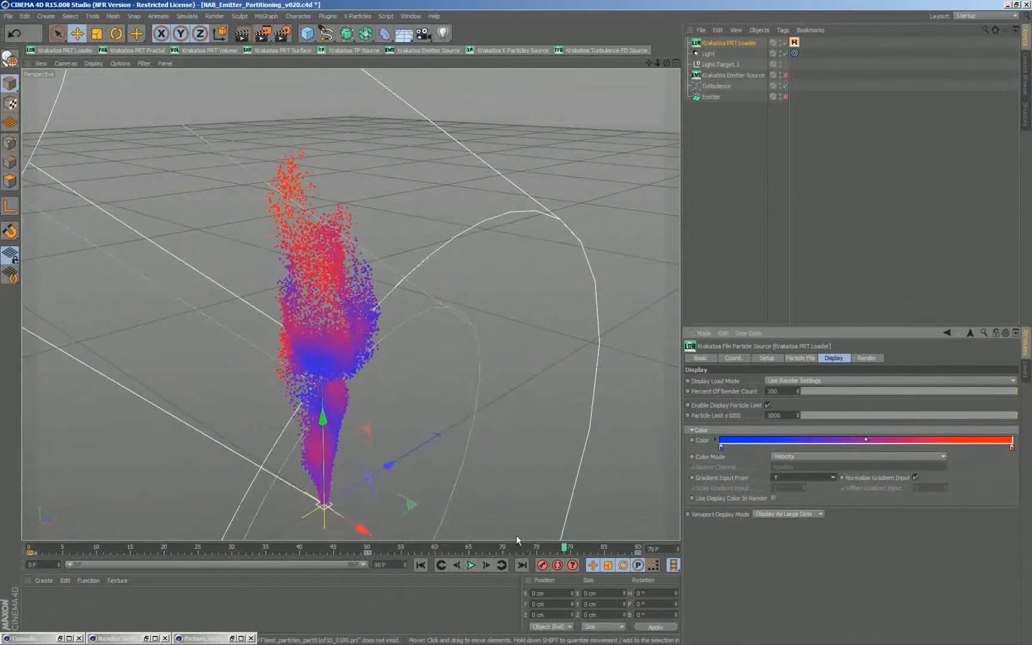
{"action": "left_click", "coordinate": [791, 477]}
{"action": "left_click", "coordinate": [793, 529]}
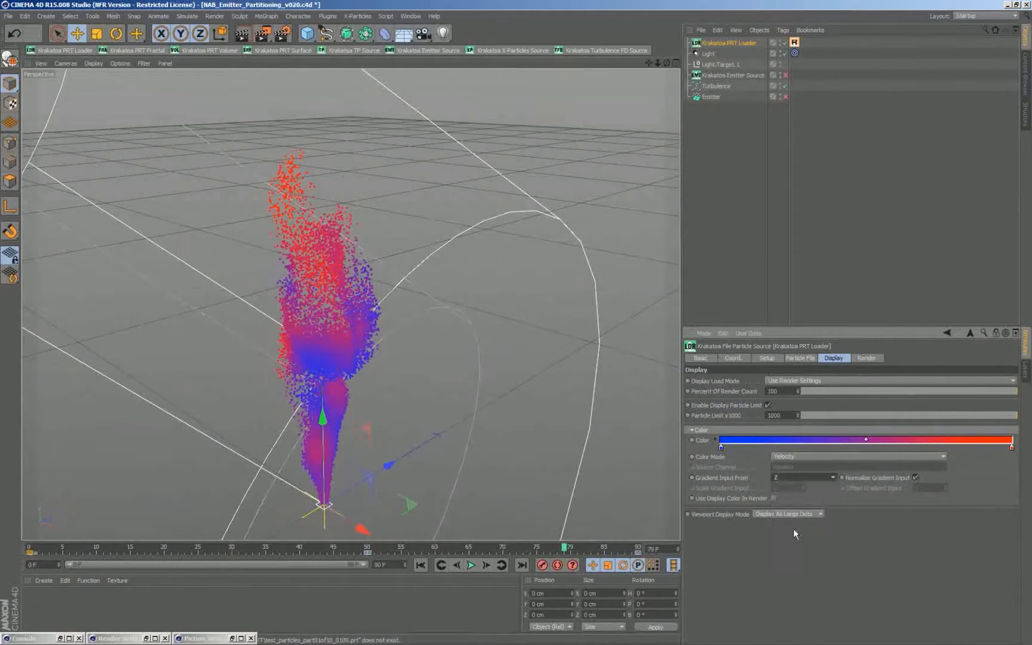
{"action": "left_click", "coordinate": [802, 476]}
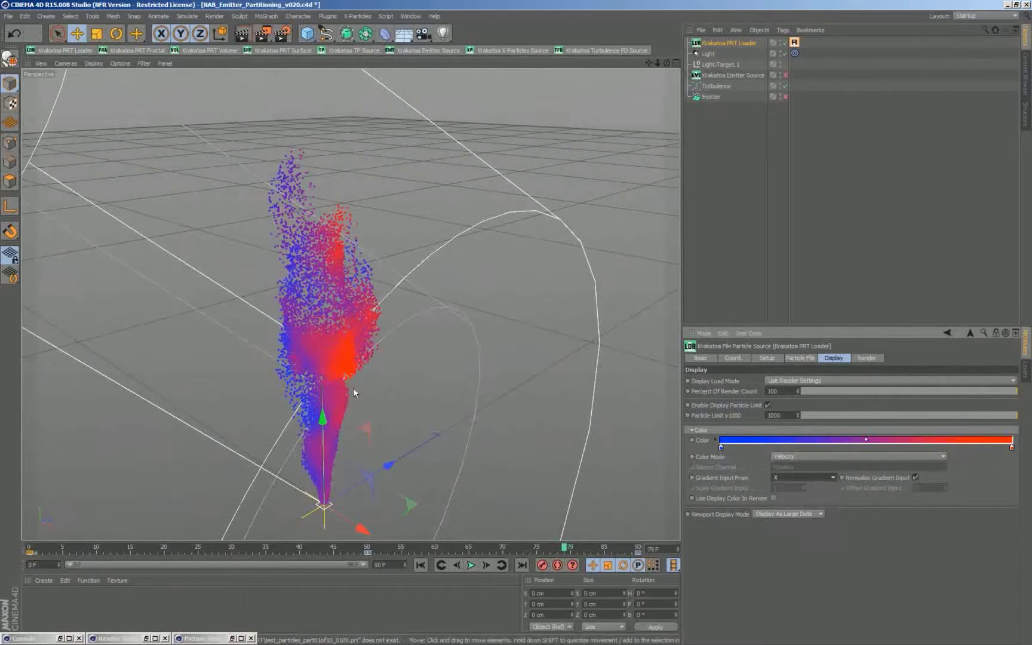
Scrub the timeline to frame 90 and set Gradient Input From to Magnitude
{"action": "left_click_drag", "start_coordinate": [406, 548], "coordinate": [704, 515]}
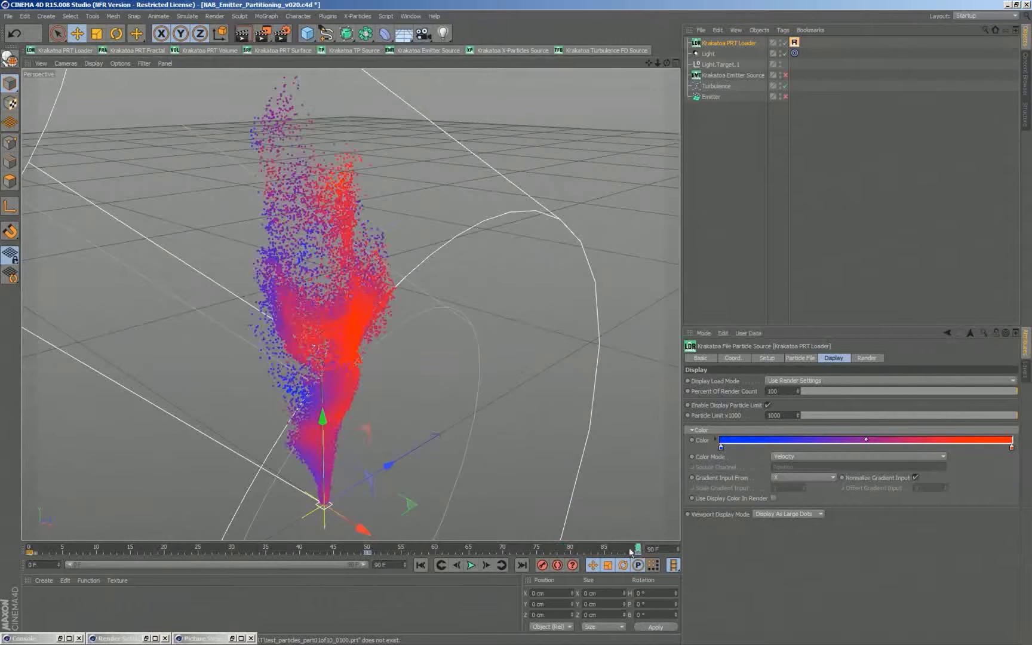
{"action": "left_click", "coordinate": [794, 478]}
{"action": "left_click", "coordinate": [793, 497]}
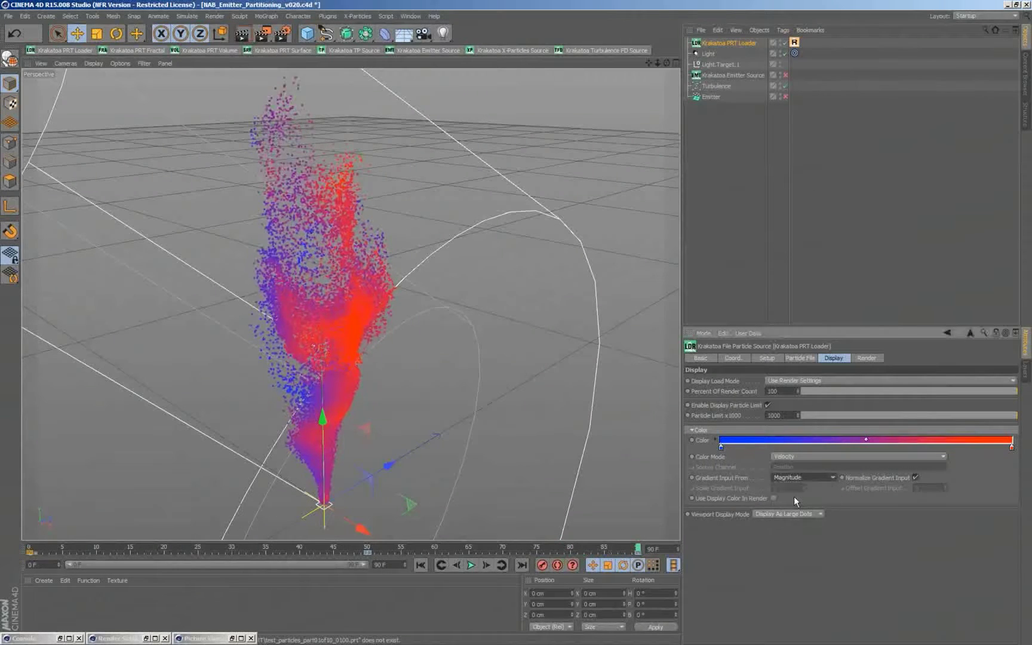
{"action": "mouse_move", "coordinate": [622, 548]}
{"action": "left_mouse_down"}
{"action": "mouse_move", "coordinate": [126, 550]}
{"action": "mouse_move", "coordinate": [638, 549]}
{"action": "left_mouse_up"}
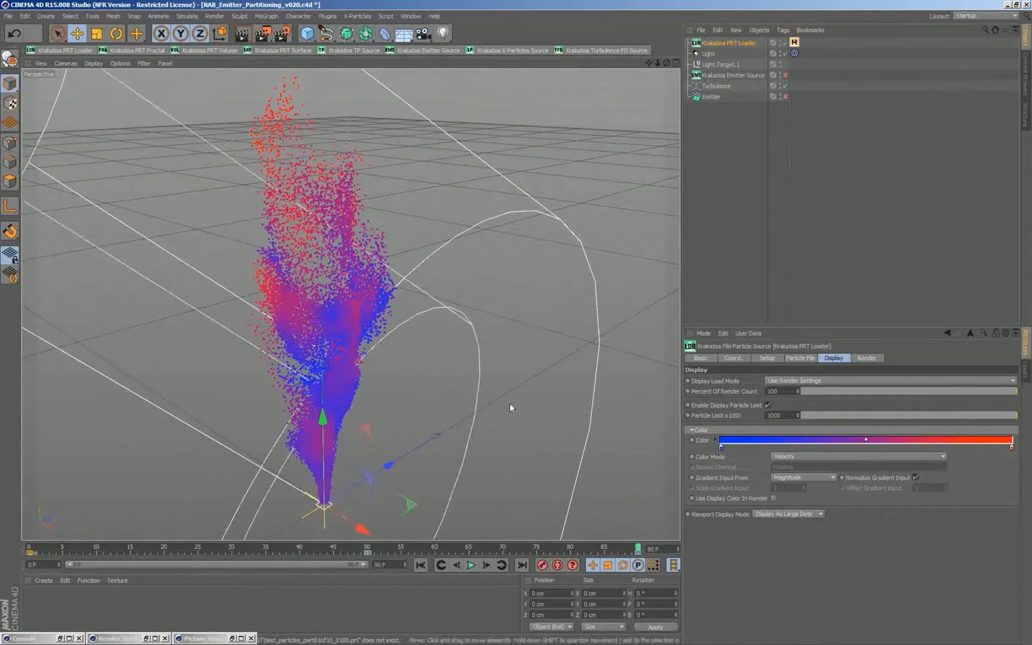
Disable Normalize Gradient Input, try Scale Gradient Input values of 0.01, 0.005 and 0.002, settle on 0.003, and check the coloring across the timeline
{"action": "left_click", "coordinate": [915, 478]}
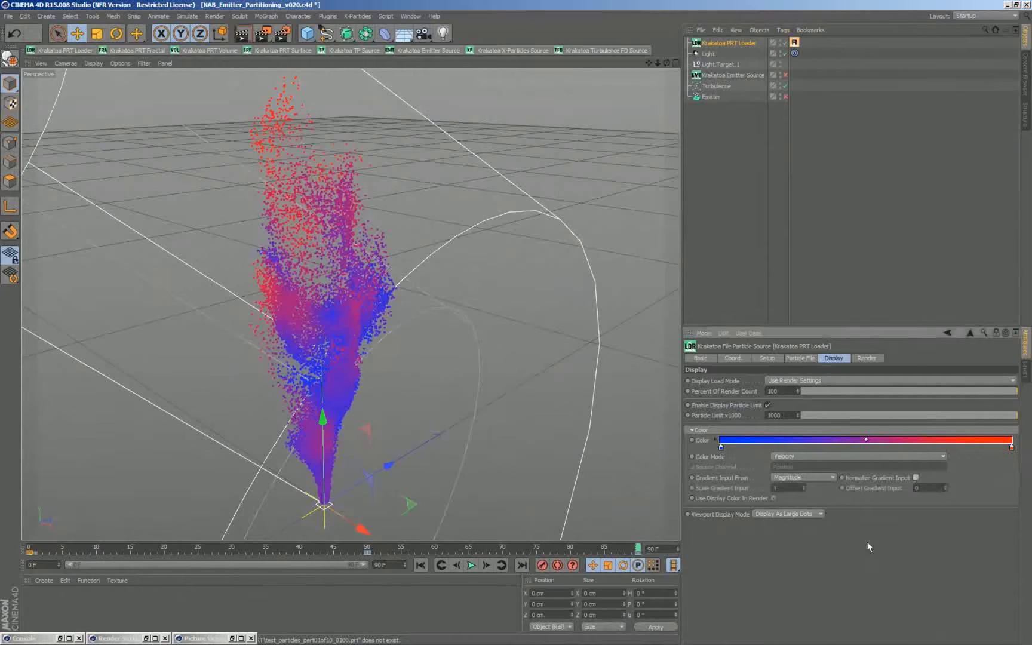
{"action": "left_click_drag", "start_coordinate": [784, 487], "coordinate": [723, 484]}
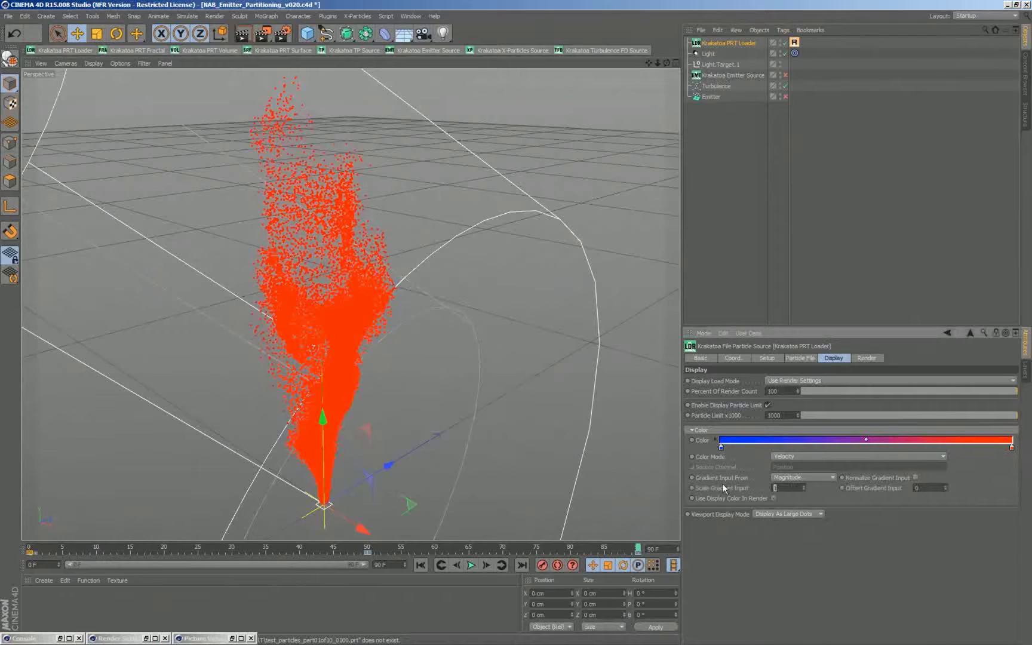
{"action": "type", "text": "0.01"}
{"action": "left_click", "coordinate": [781, 488]}
{"action": "type", "text": "0.005"}
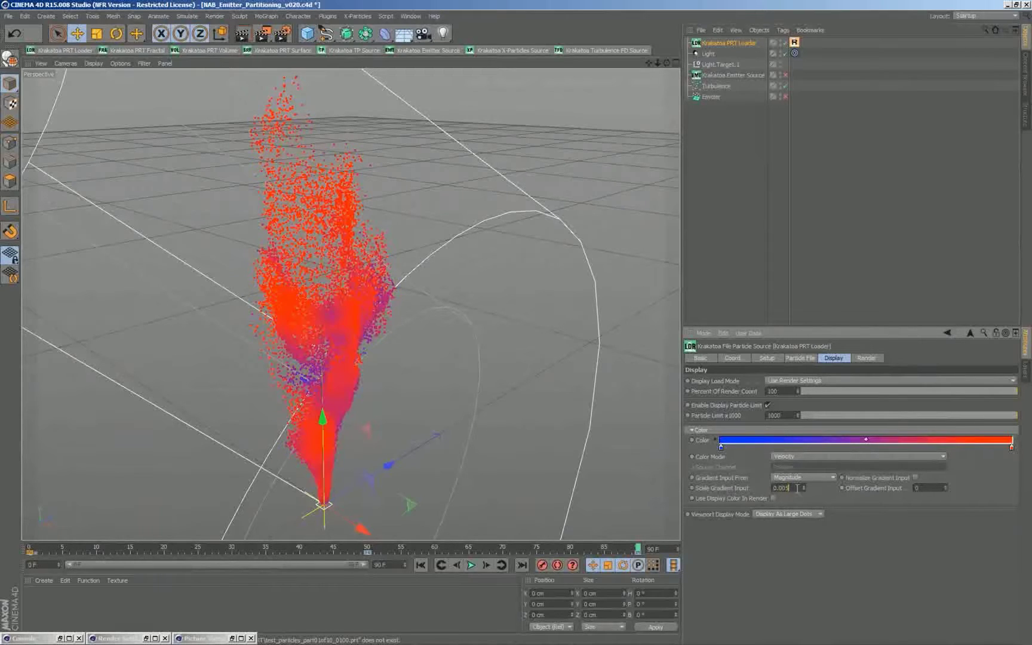
{"action": "key", "text": "BackSpace"}
{"action": "type", "text": "2"}
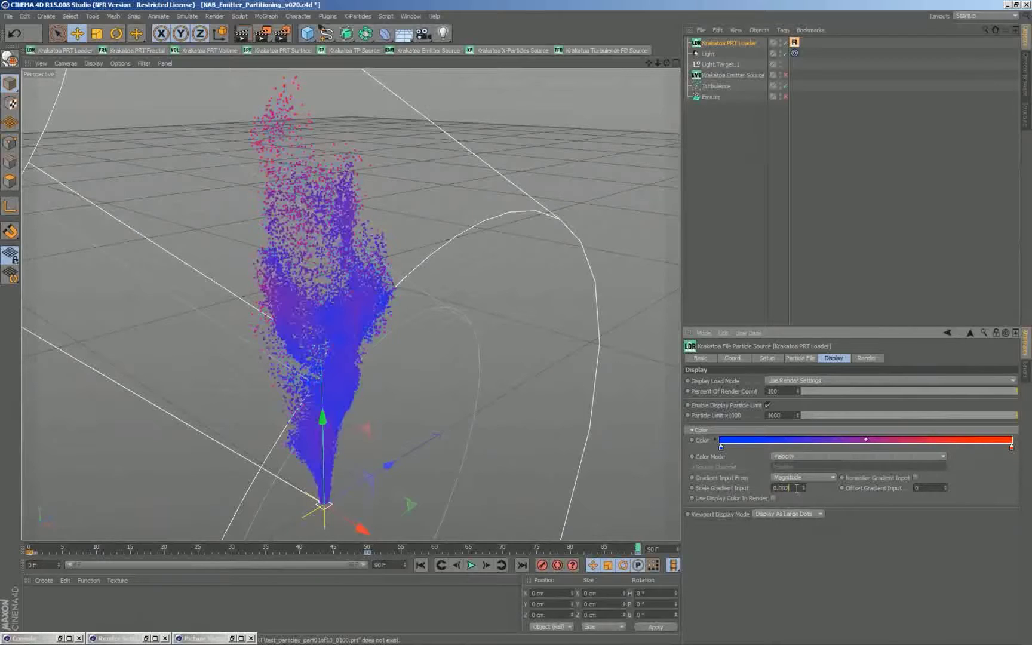
{"action": "key", "text": "BackSpace"}
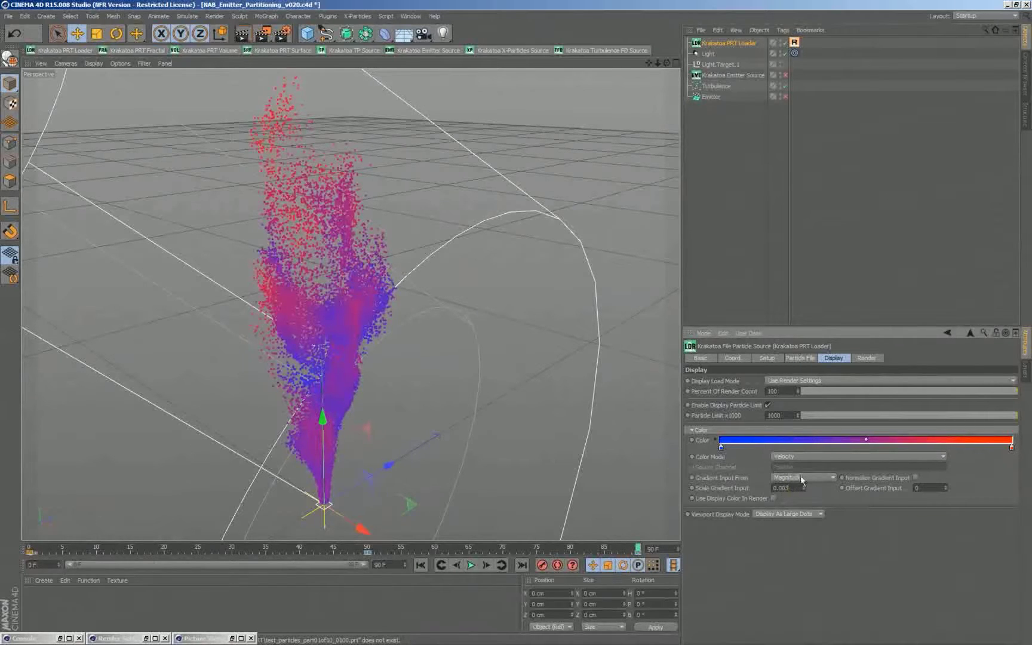
{"action": "left_click", "coordinate": [536, 547]}
{"action": "left_click_drag", "start_coordinate": [103, 557], "coordinate": [953, 574]}
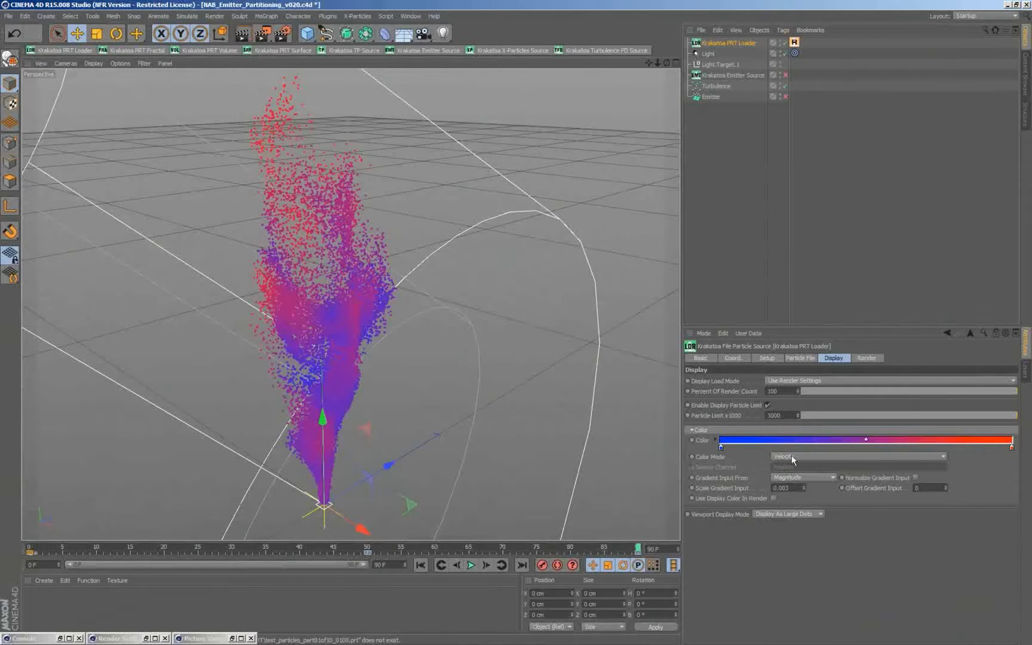
Vary Offset Gradient Input to shift the velocity coloring, ending at 6
{"action": "left_click", "coordinate": [945, 485]}
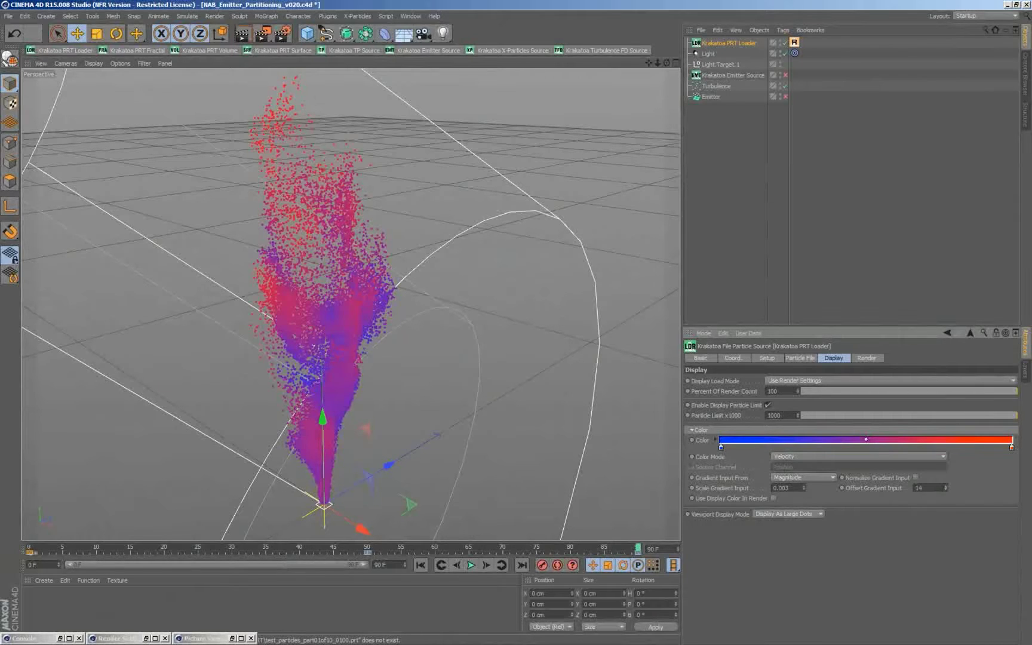
{"action": "left_click_drag", "start_coordinate": [945, 487], "coordinate": [945, 370]}
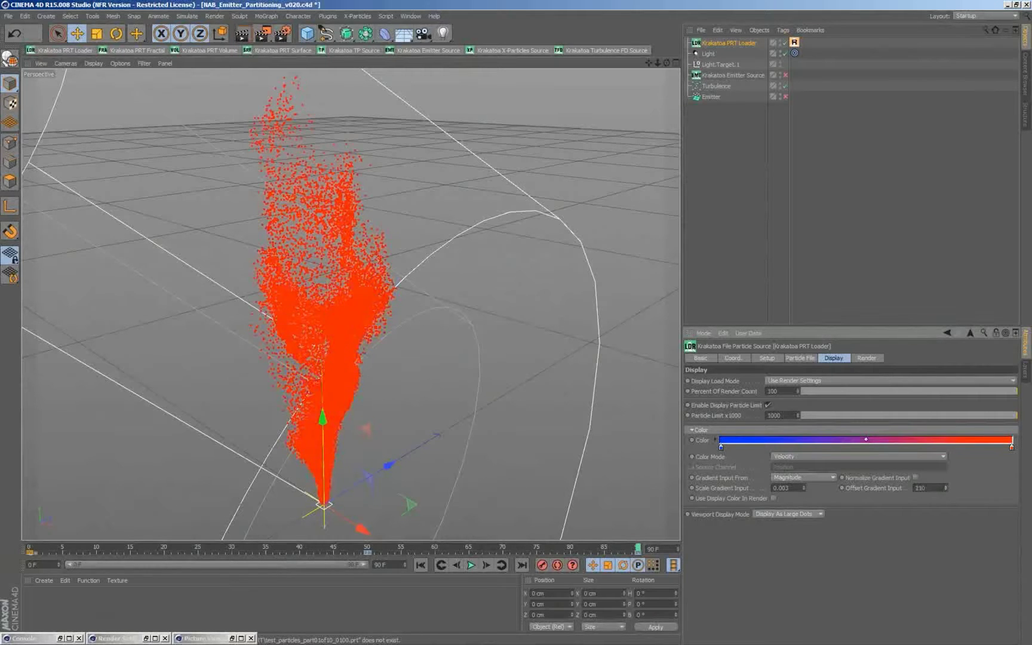
{"action": "mouse_move", "coordinate": [945, 460]}
{"action": "left_mouse_down"}
{"action": "mouse_move", "coordinate": [945, 567]}
{"action": "mouse_move", "coordinate": [945, 478]}
{"action": "left_mouse_up"}
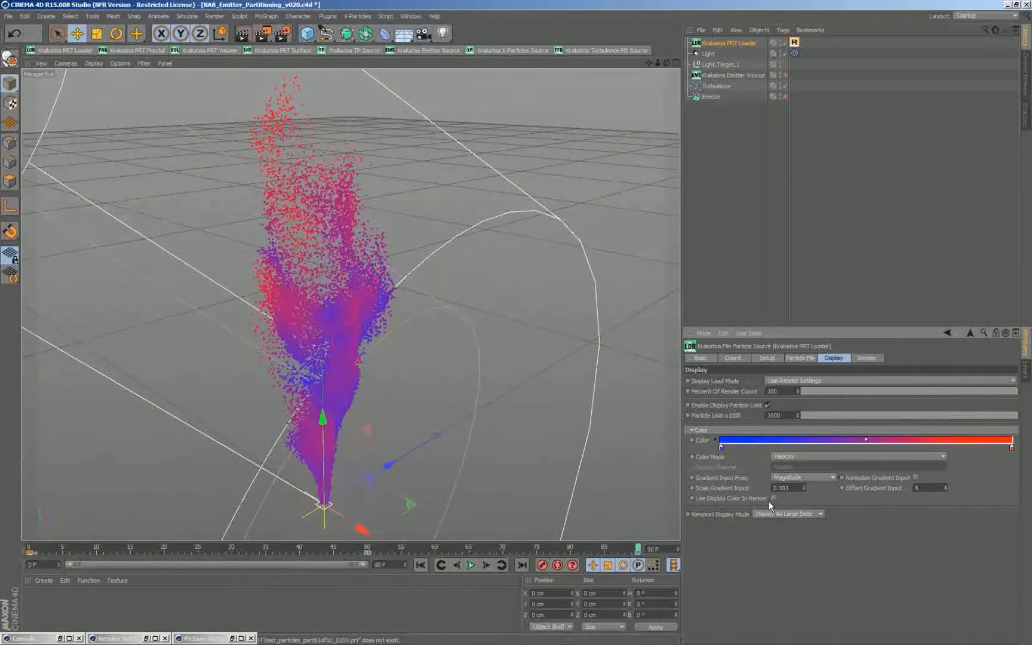
Render the frame to the Picture Viewer, enable Use Display Color In Render, and render it again for comparison
{"action": "left_click", "coordinate": [263, 33]}
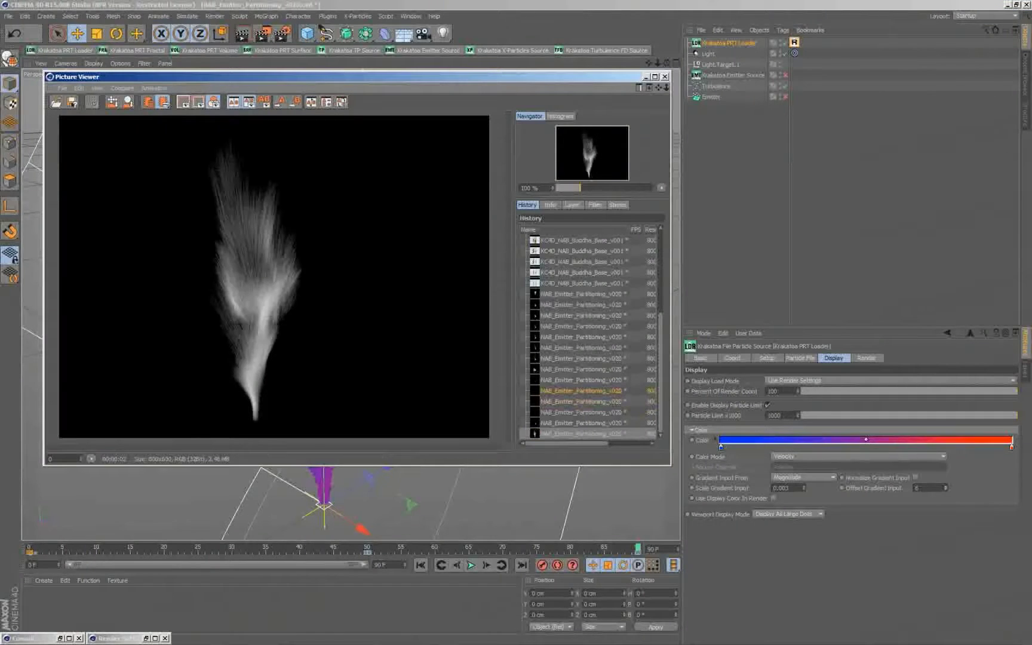
{"action": "left_click", "coordinate": [773, 497]}
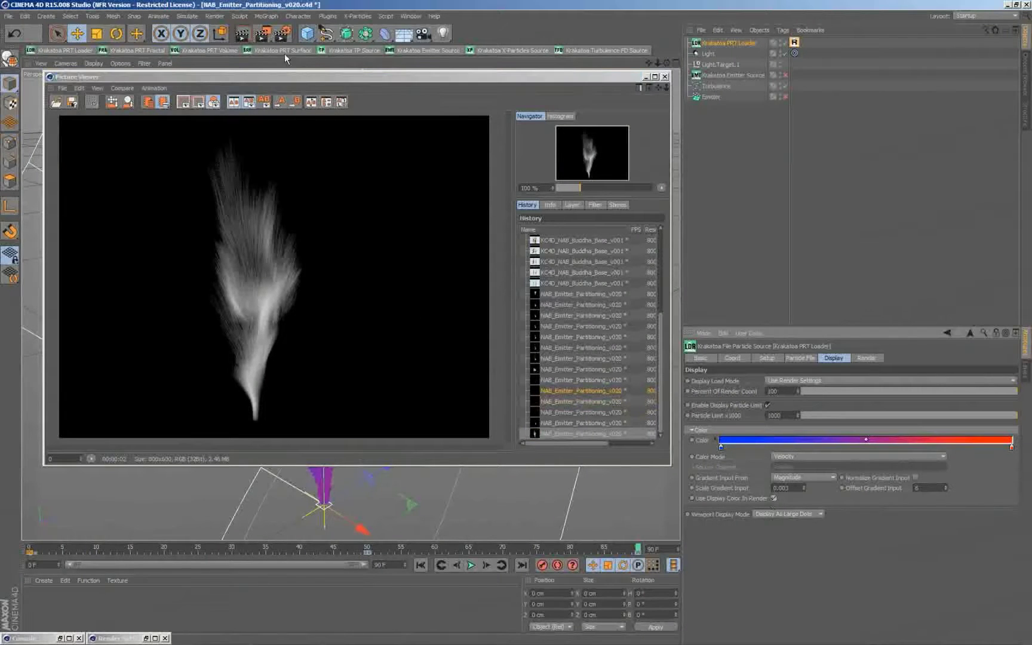
{"action": "key", "text": "shift+r"}
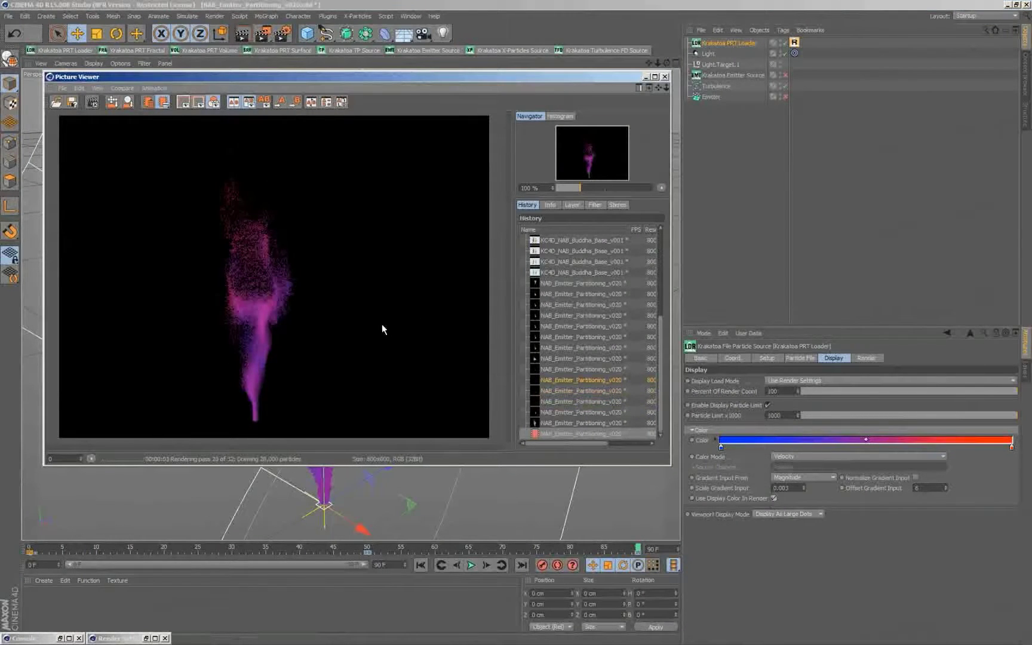